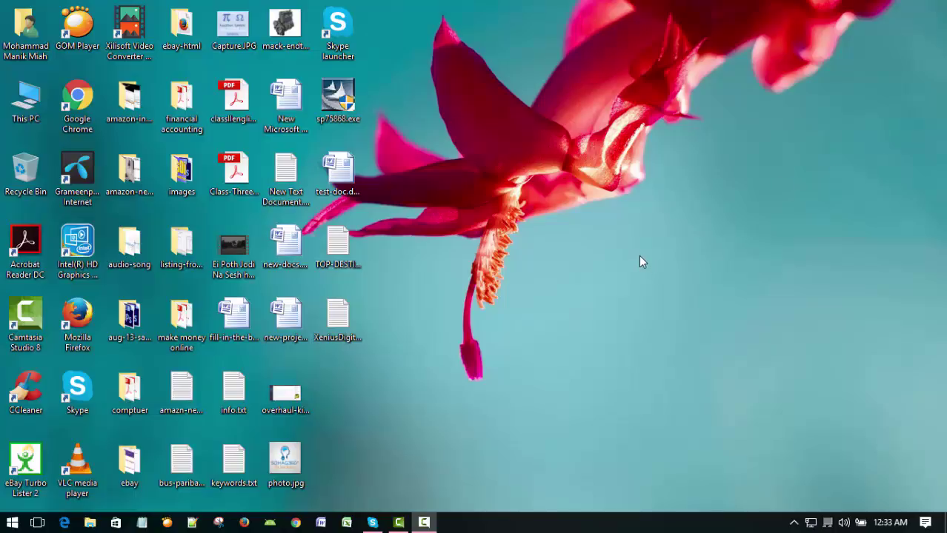
Launch Microsoft Word from the taskbar with a blank Document1
{"action": "left_click", "coordinate": [321, 522]}
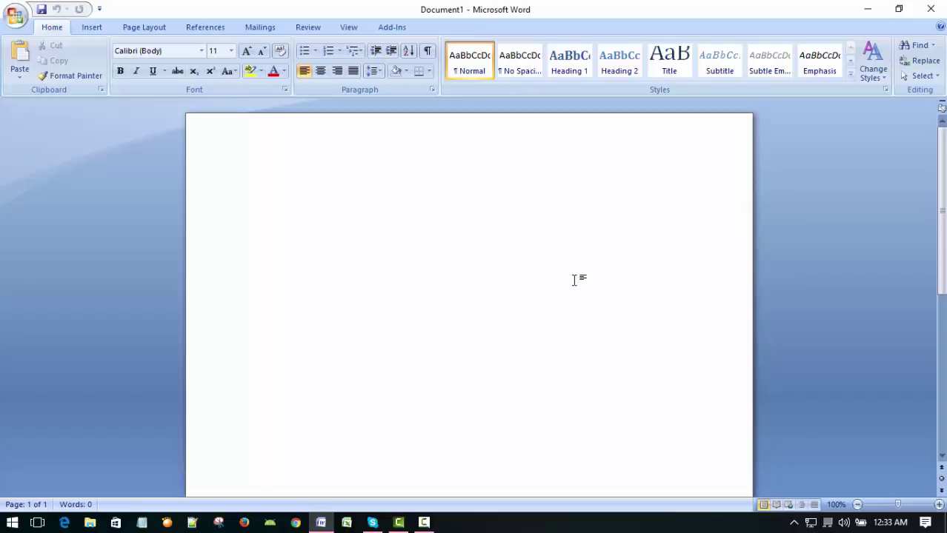
{"action": "scroll", "coordinate": [574, 280], "scroll_direction": "down", "scroll_amount": 2}
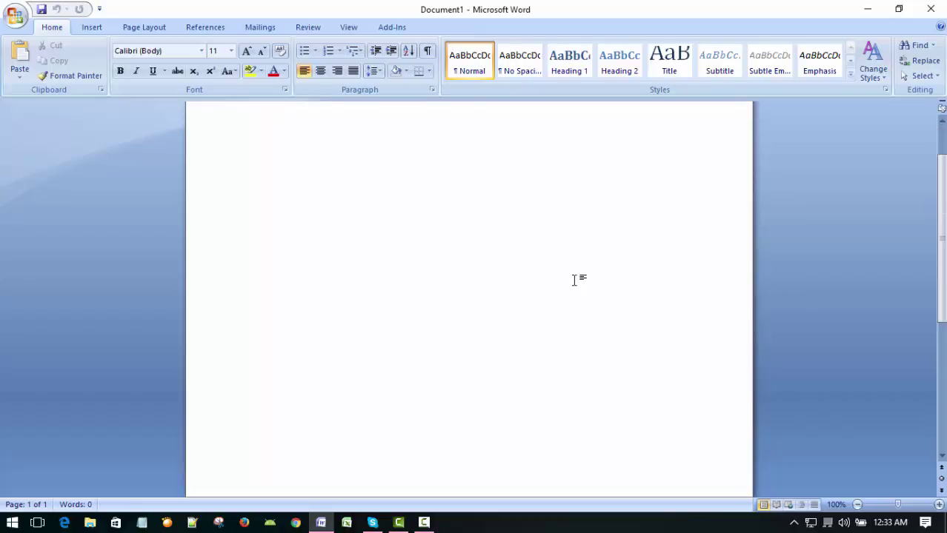
{"action": "scroll", "coordinate": [575, 280], "scroll_direction": "up", "scroll_amount": 2}
{"action": "scroll", "coordinate": [572, 281], "scroll_direction": "down", "scroll_amount": 5}
{"action": "scroll", "coordinate": [572, 281], "scroll_direction": "down", "scroll_amount": 3}
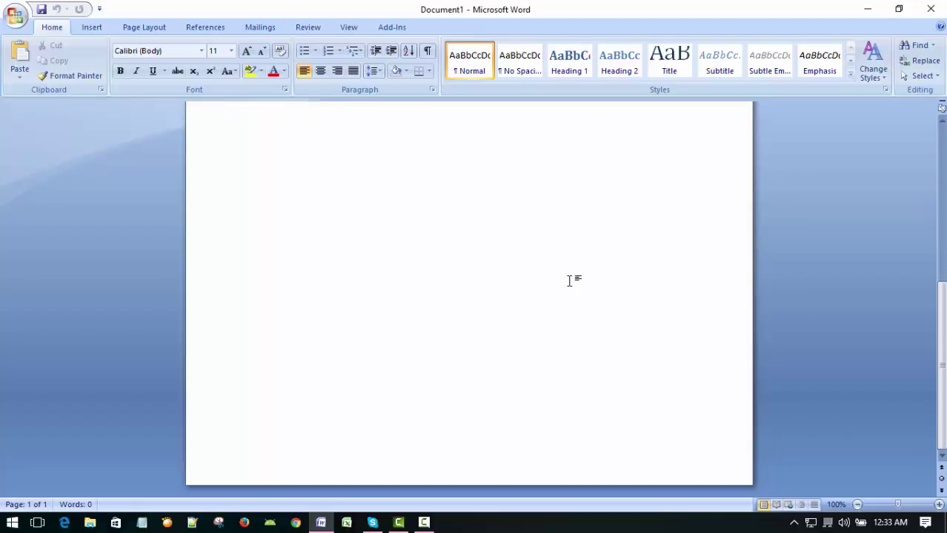
{"action": "scroll", "coordinate": [571, 282], "scroll_direction": "up", "scroll_amount": 3}
{"action": "scroll", "coordinate": [569, 284], "scroll_direction": "up", "scroll_amount": 5}
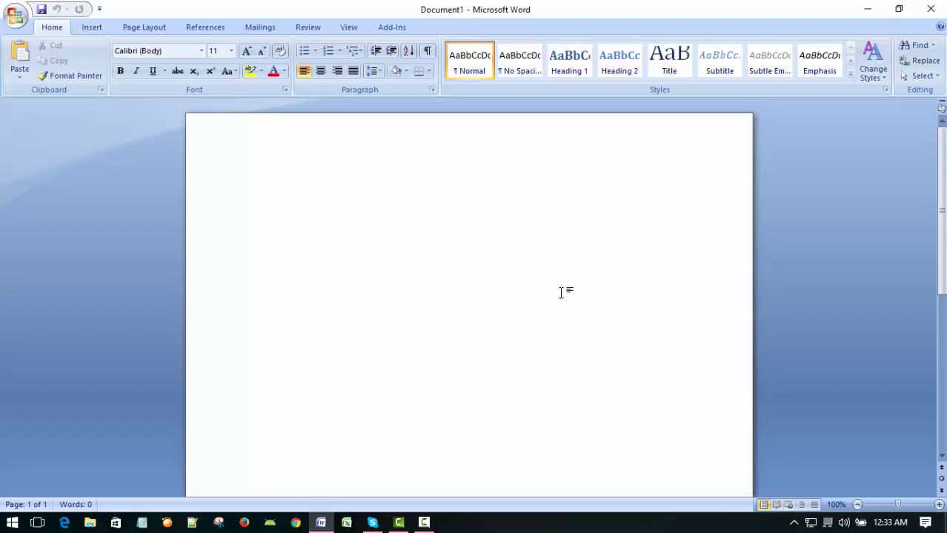
{"action": "scroll", "coordinate": [561, 292], "scroll_direction": "down", "scroll_amount": 2}
{"action": "scroll", "coordinate": [561, 293], "scroll_direction": "up", "scroll_amount": 2}
Type 'Xenius Digital Limited' on its own line and set it to 48 pt
{"action": "type", "text": "Xenius"}
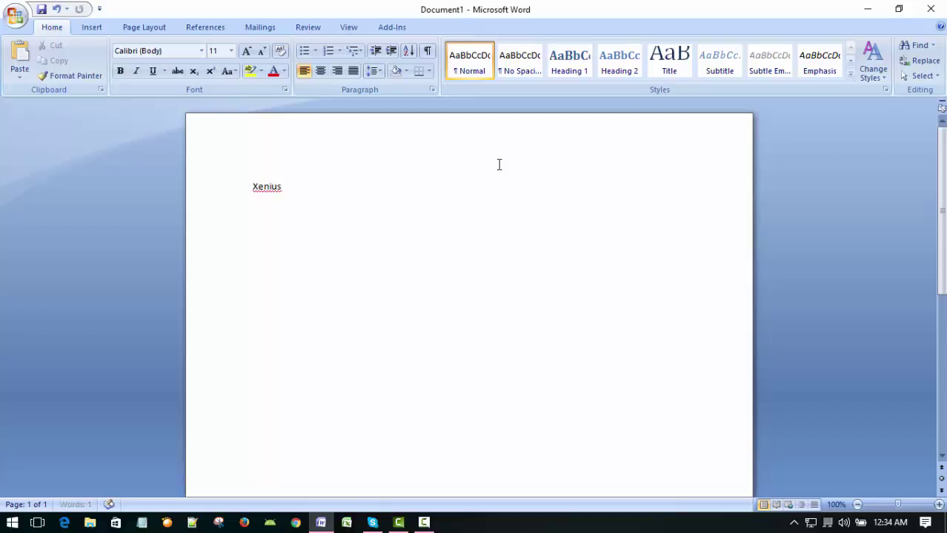
{"action": "type", "text": " Digit"}
{"action": "type", "text": "al Limi"}
{"action": "type", "text": "ted"}
{"action": "key", "text": "Return"}
{"action": "key", "text": "Up"}
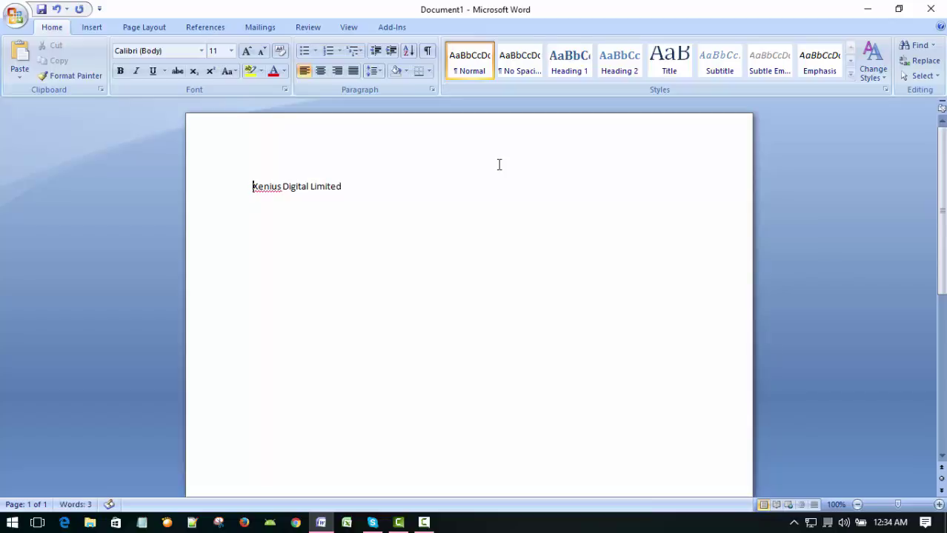
{"action": "key", "text": "shift+Down"}
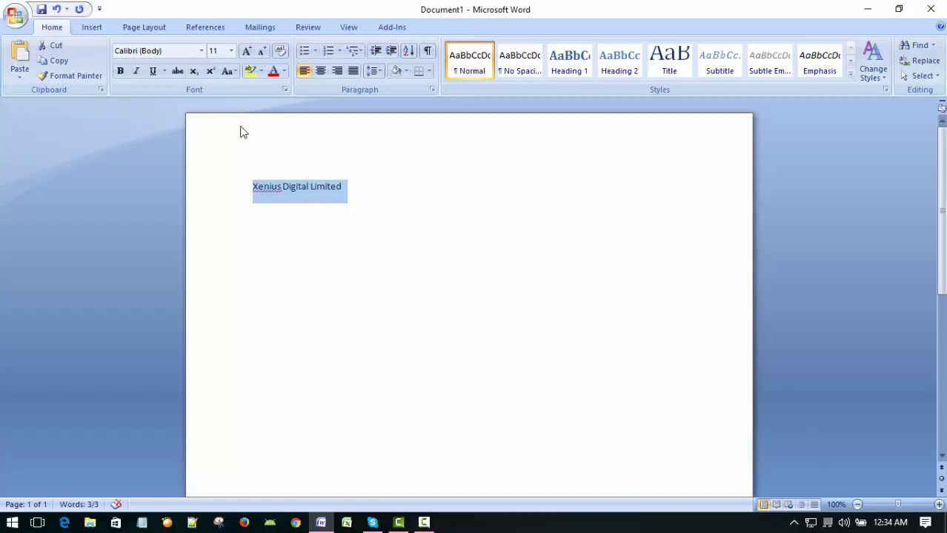
{"action": "left_click", "coordinate": [231, 50]}
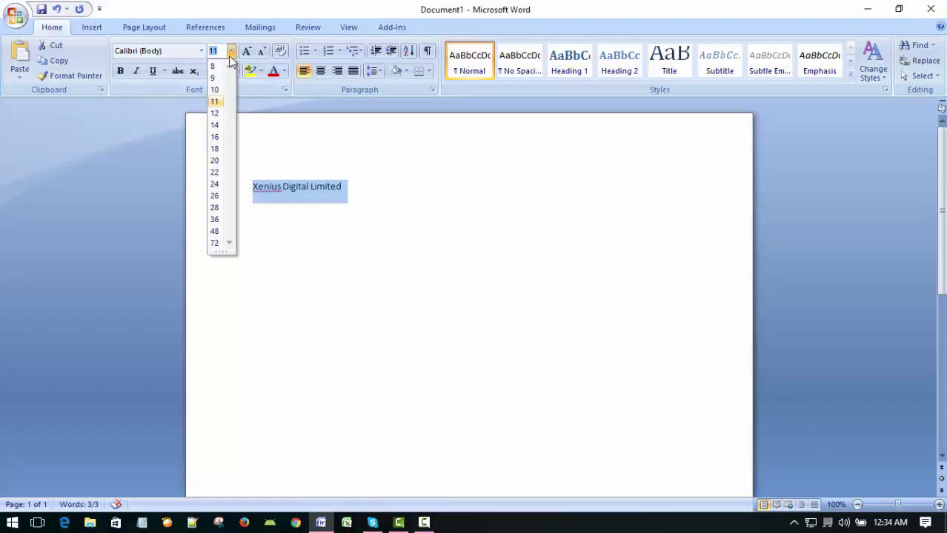
{"action": "left_click", "coordinate": [218, 232]}
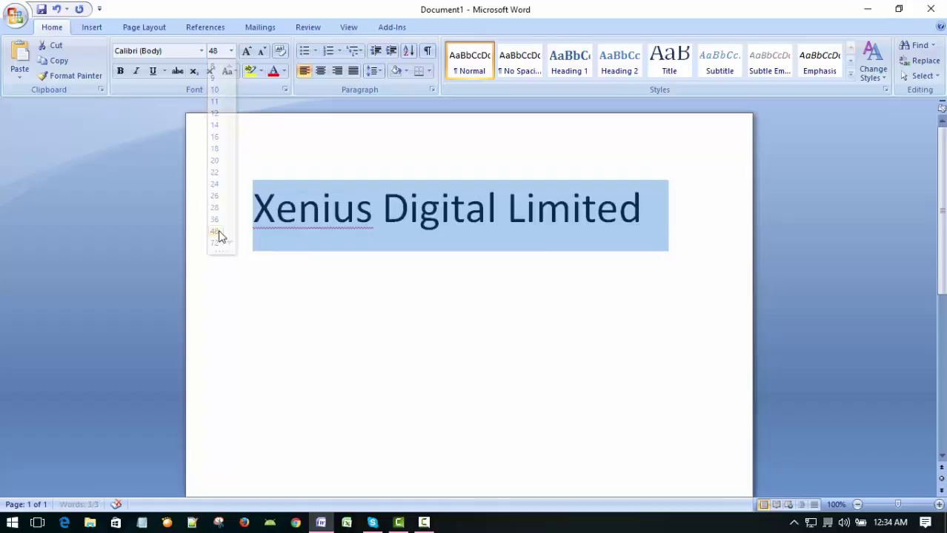
{"action": "left_click", "coordinate": [563, 249]}
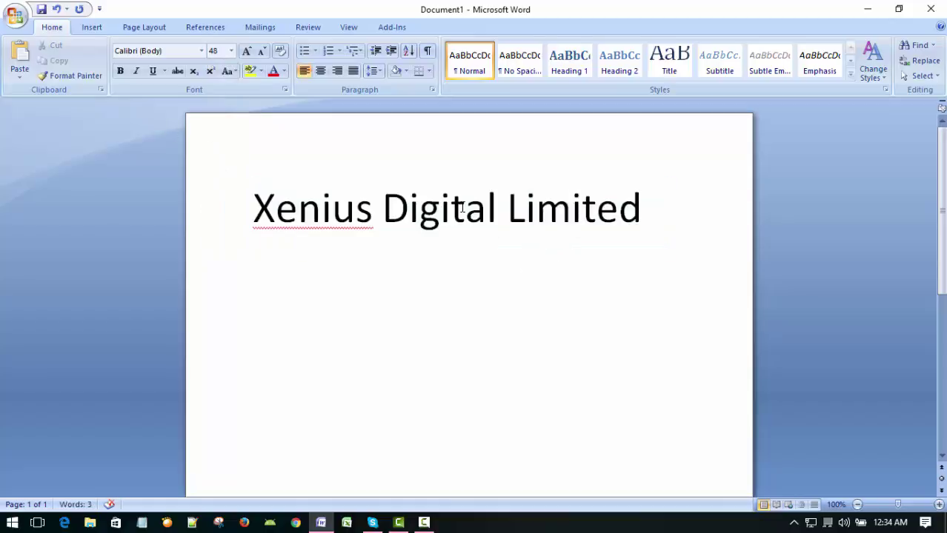
Make the company name bold
{"action": "left_click", "coordinate": [634, 237]}
{"action": "left_click_drag", "start_coordinate": [251, 207], "coordinate": [660, 223]}
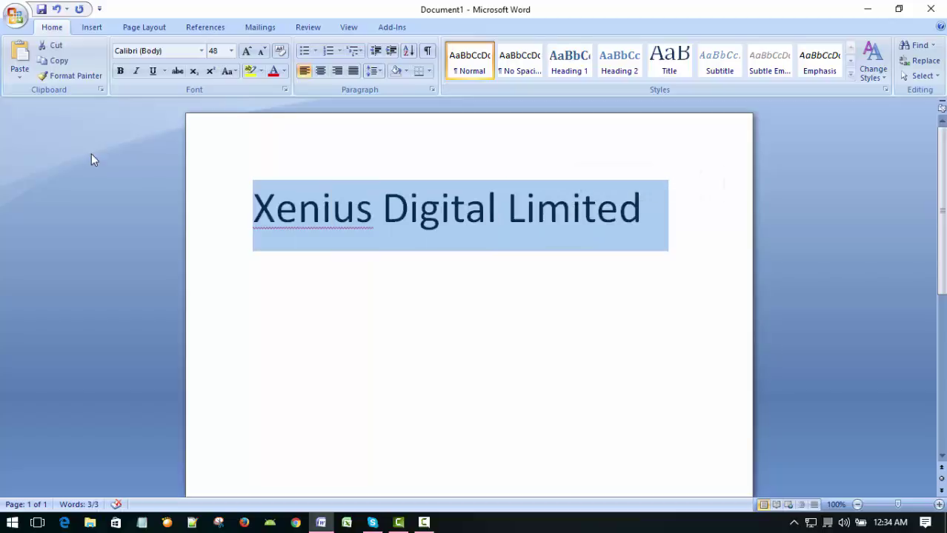
{"action": "left_click", "coordinate": [120, 71]}
{"action": "left_click", "coordinate": [483, 302]}
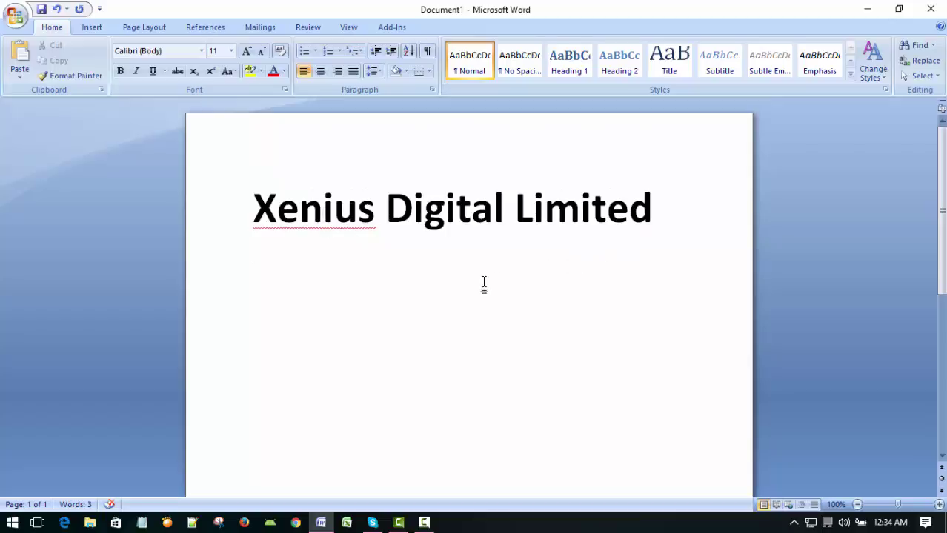
Colour the heading Light Blue and return to the empty line below
{"action": "left_click", "coordinate": [222, 214]}
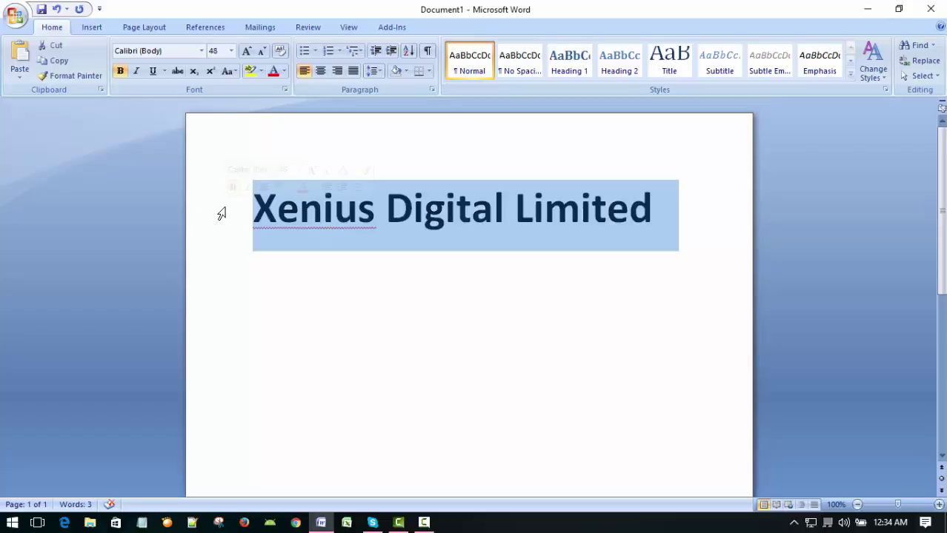
{"action": "left_click", "coordinate": [284, 71]}
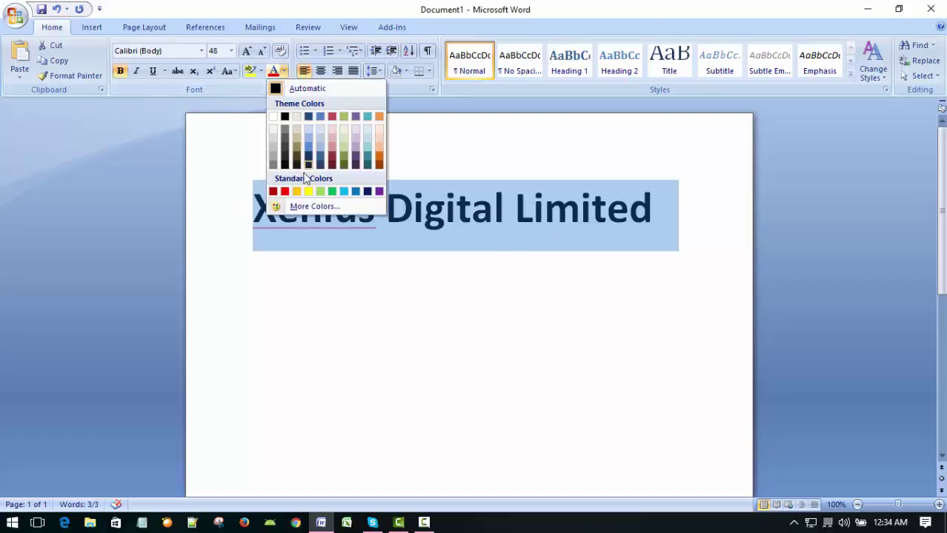
{"action": "left_click", "coordinate": [344, 195]}
{"action": "left_click", "coordinate": [536, 289]}
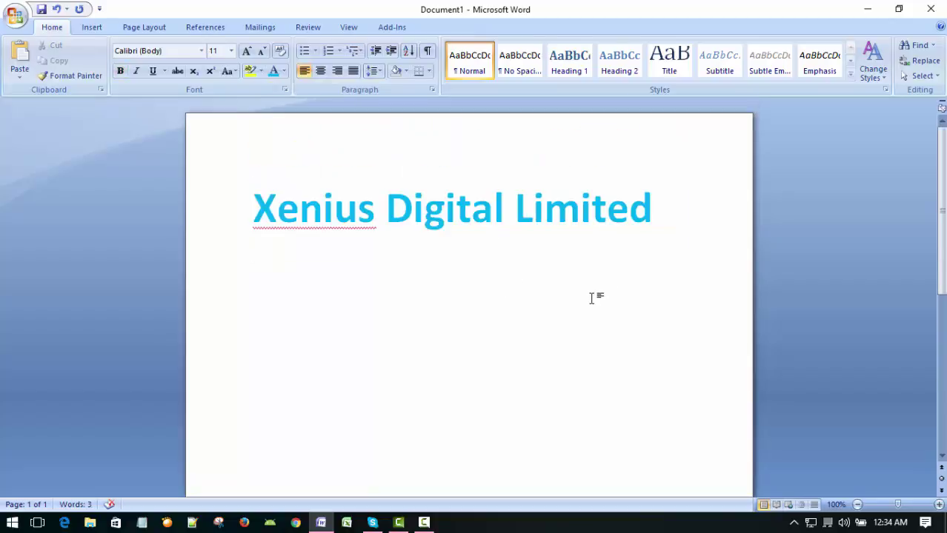
{"action": "left_click", "coordinate": [704, 202]}
{"action": "left_click", "coordinate": [693, 253]}
{"action": "left_click", "coordinate": [491, 148]}
{"action": "left_click", "coordinate": [424, 261]}
Type 'Address:' followed by the company's full postal address, correcting typos along the way
{"action": "type", "text": "Address"}
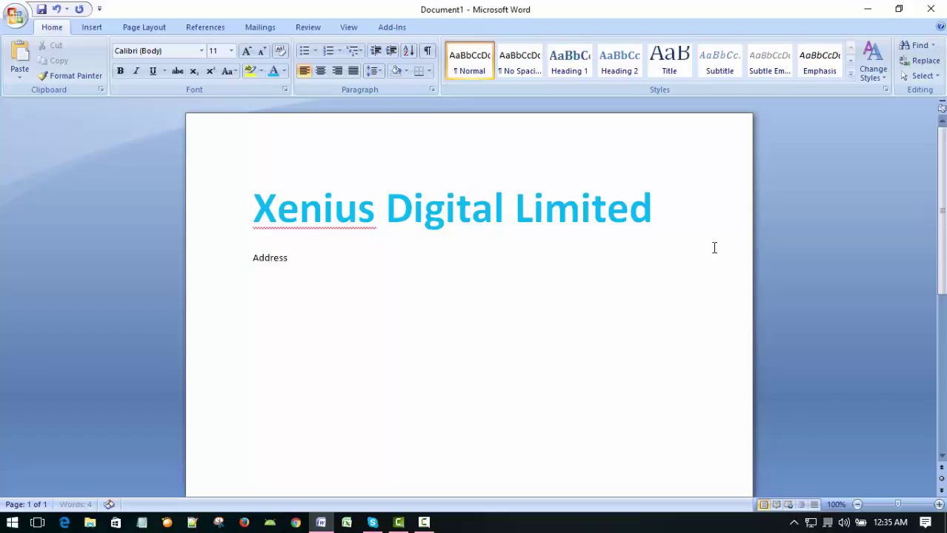
{"action": "type", "text": ":"}
{"action": "type", "text": " fo"}
{"action": "key", "text": "BackSpace"}
{"action": "key", "text": "BackSpace"}
{"action": "key", "text": "BackSpace"}
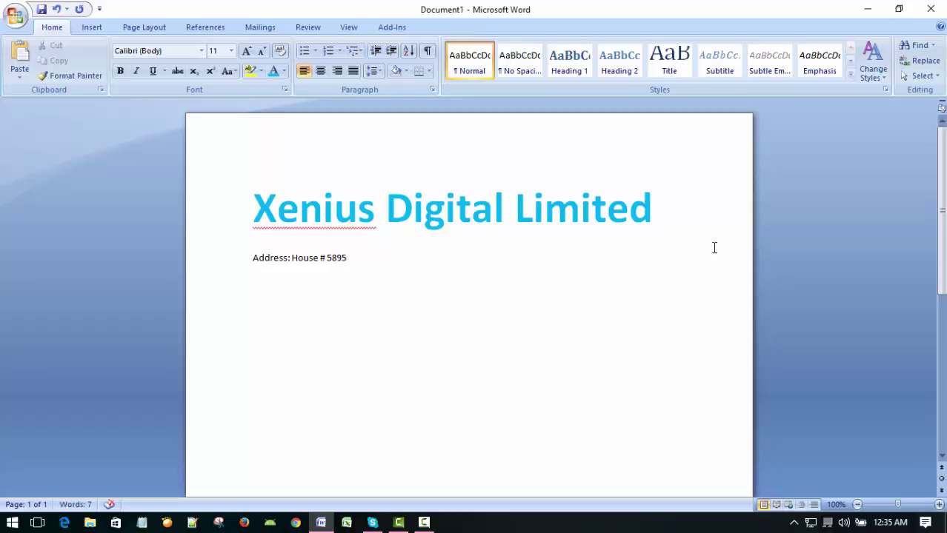
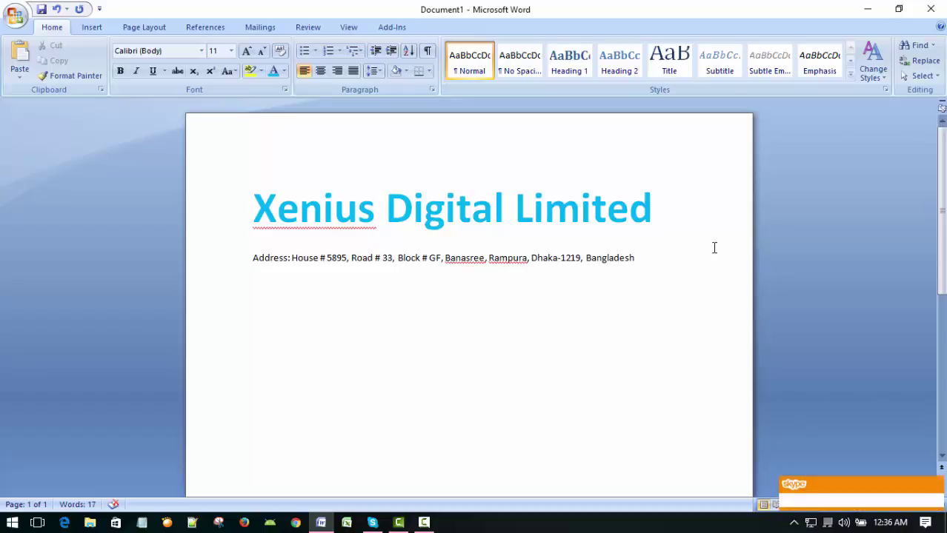
{"action": "key", "text": "Home"}
{"action": "key", "text": "Down"}
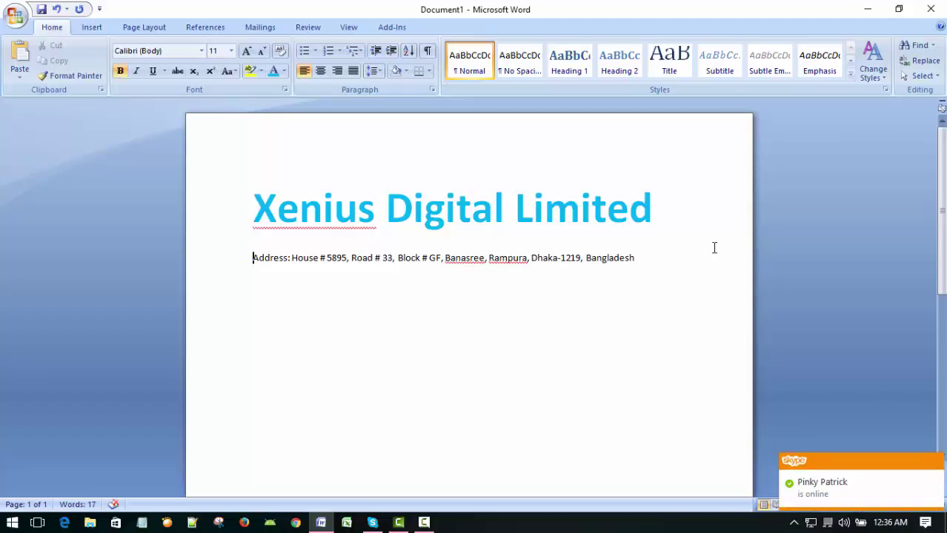
{"action": "key", "text": "Up"}
{"action": "key", "text": "Down"}
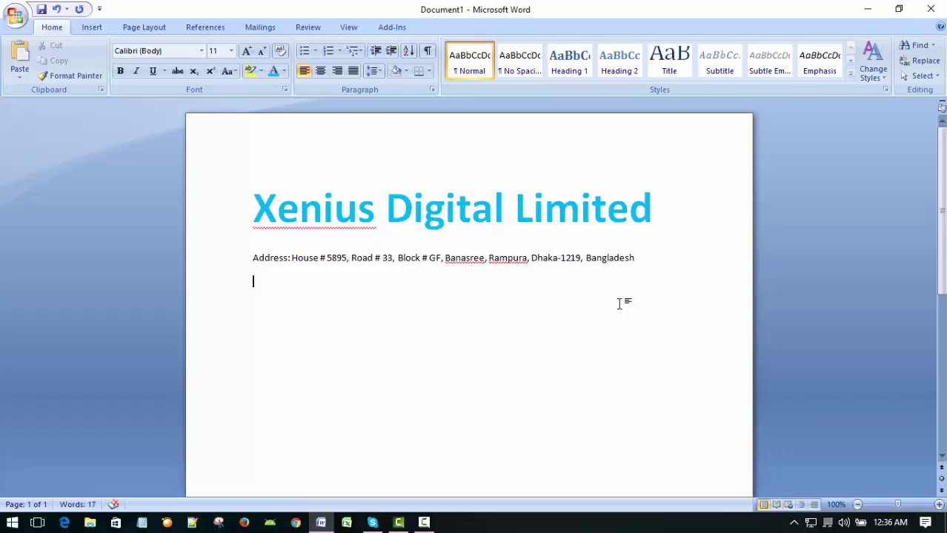
Type the 'Tel:' line with the company's phone, cell number and e-mail address
{"action": "type", "text": "Tel"}
{"action": "type", "text": ":"}
{"action": "type", "text": "0"}
{"action": "key", "text": "Left"}
{"action": "key", "text": "Left"}
{"action": "key", "text": "Left"}
{"action": "key", "text": "Left"}
{"action": "type", "text": "++"}
{"action": "key", "text": "Delete"}
{"action": "key", "text": "Delete"}
{"action": "key", "text": "Right"}
{"action": "key", "text": "Right"}
{"action": "key", "text": "Right"}
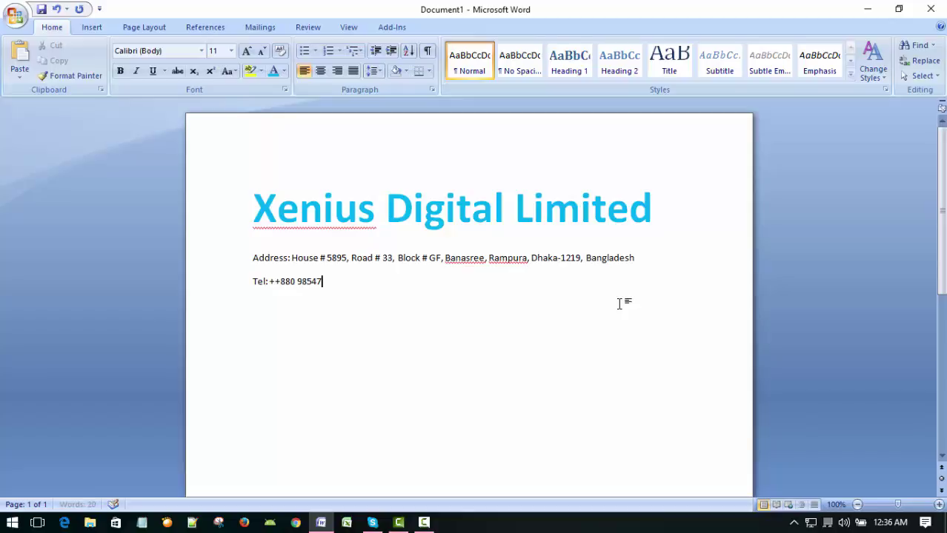
{"action": "type", "text": ",  "}
{"action": "type", "text": "Ce"}
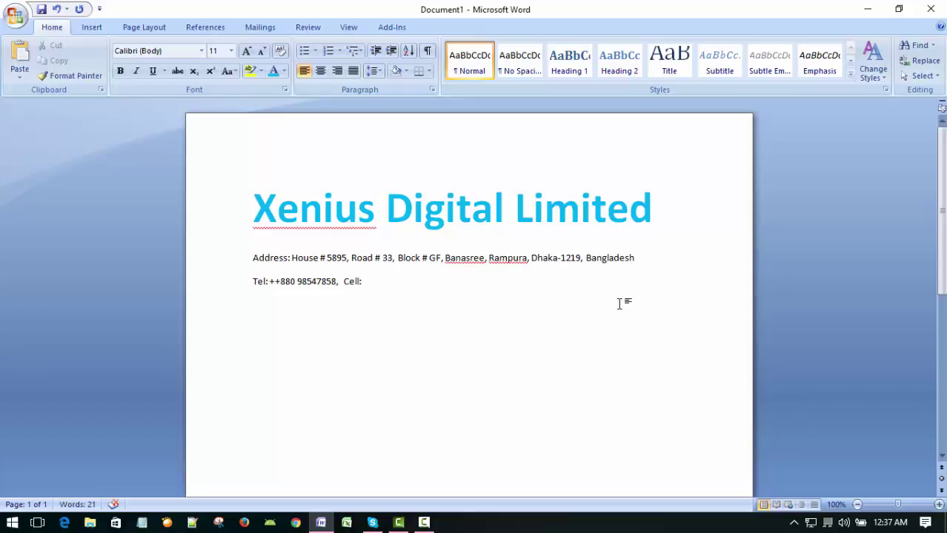
{"action": "type", "text": ",  "}
{"action": "type", "text": "E-mail"}
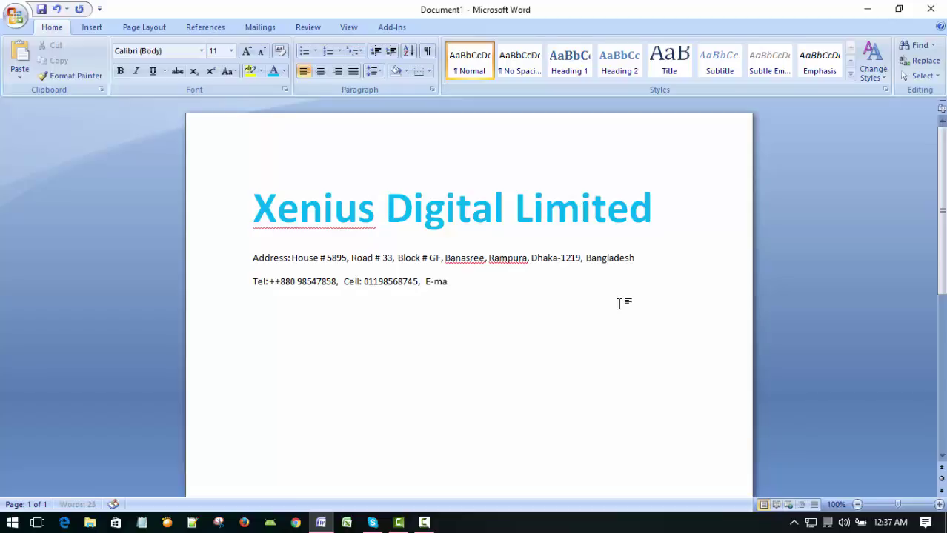
{"action": "type", "text": ": "}
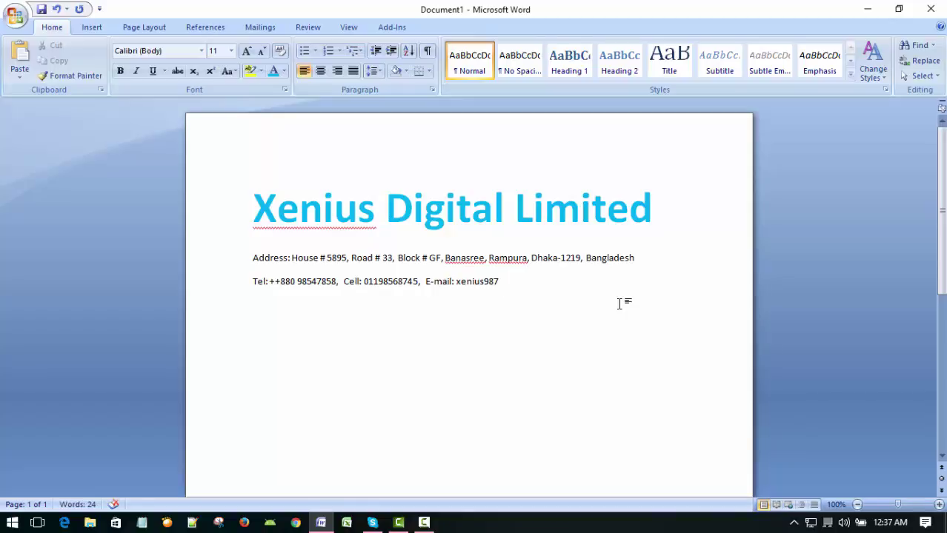
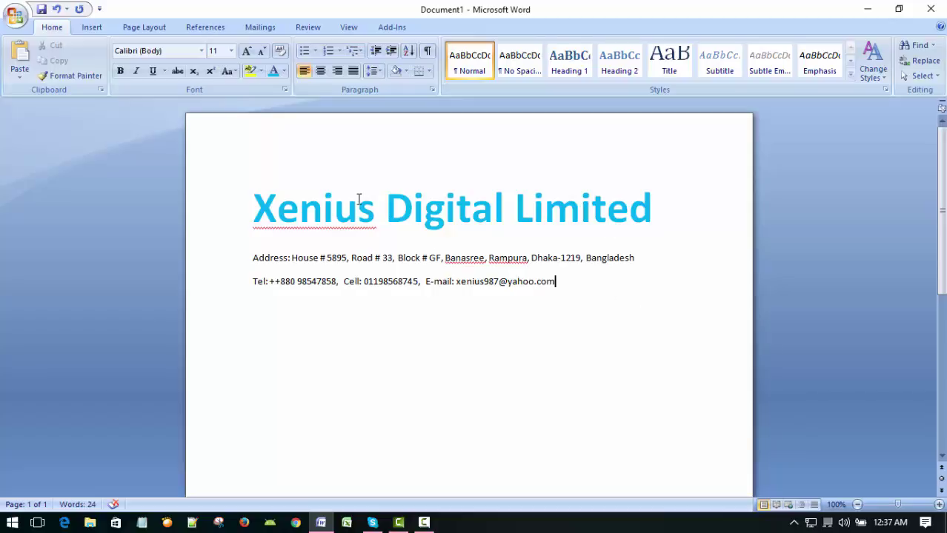
Apply Narrow page margins
{"action": "scroll", "coordinate": [593, 400], "scroll_direction": "down", "scroll_amount": 5}
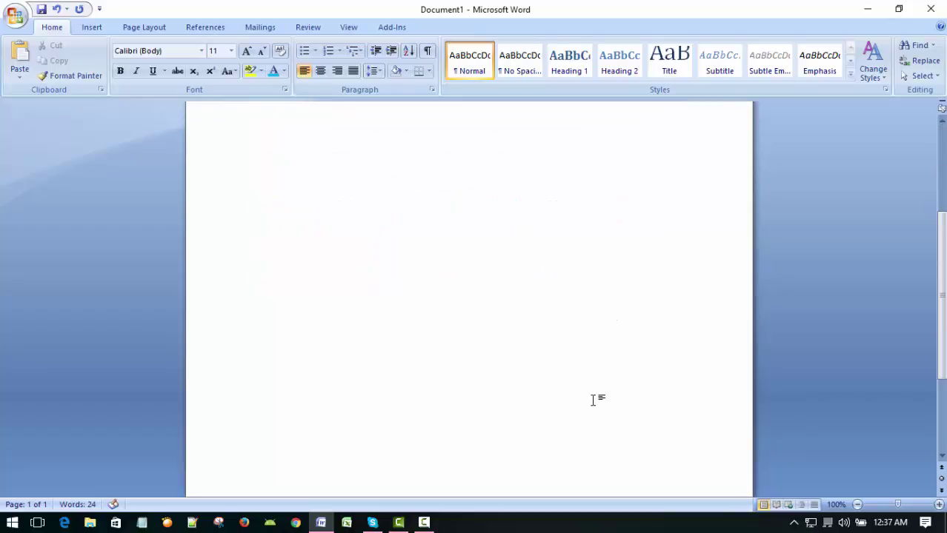
{"action": "scroll", "coordinate": [593, 400], "scroll_direction": "up", "scroll_amount": 5}
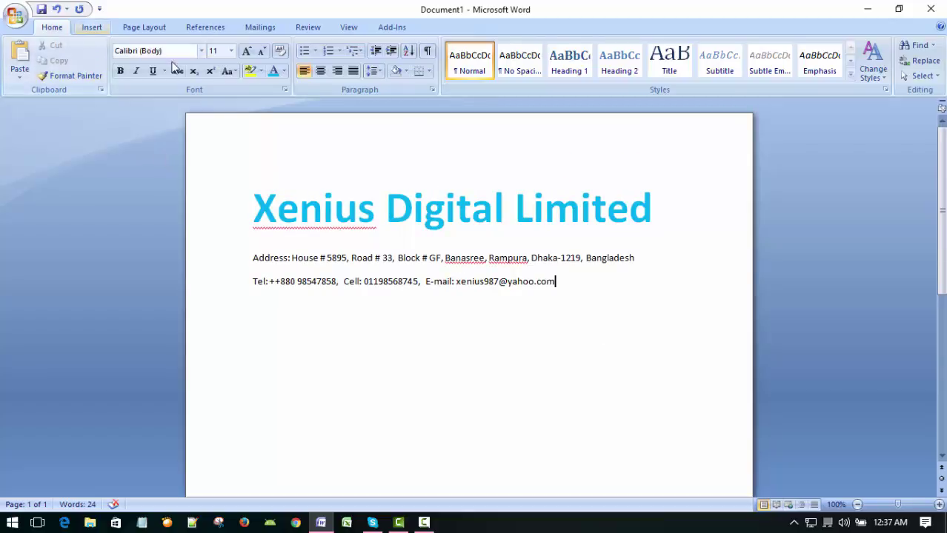
{"action": "left_click", "coordinate": [131, 28]}
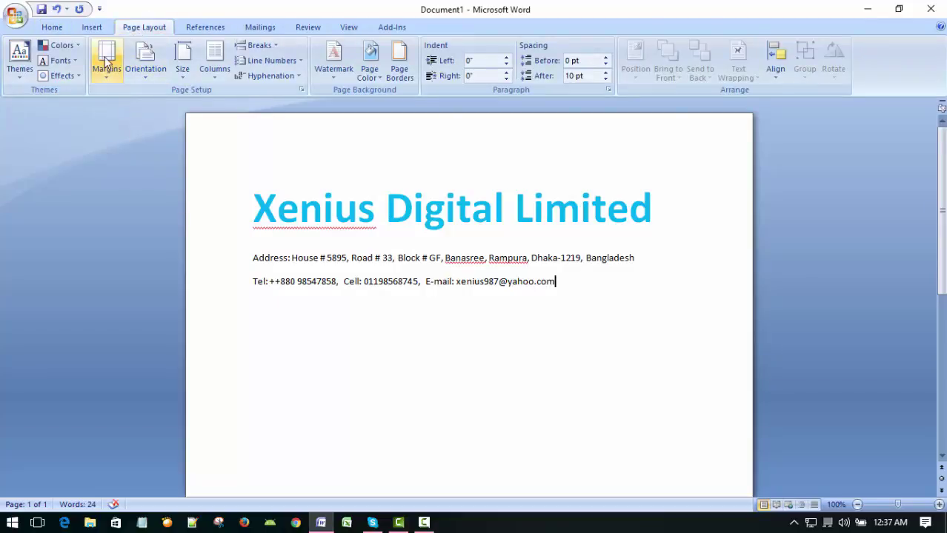
{"action": "left_click", "coordinate": [104, 51]}
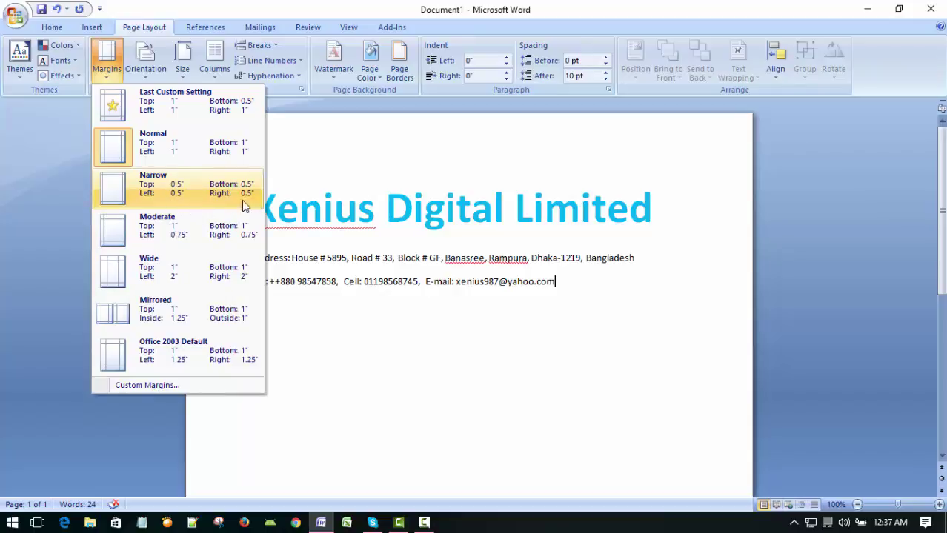
{"action": "left_click", "coordinate": [127, 197]}
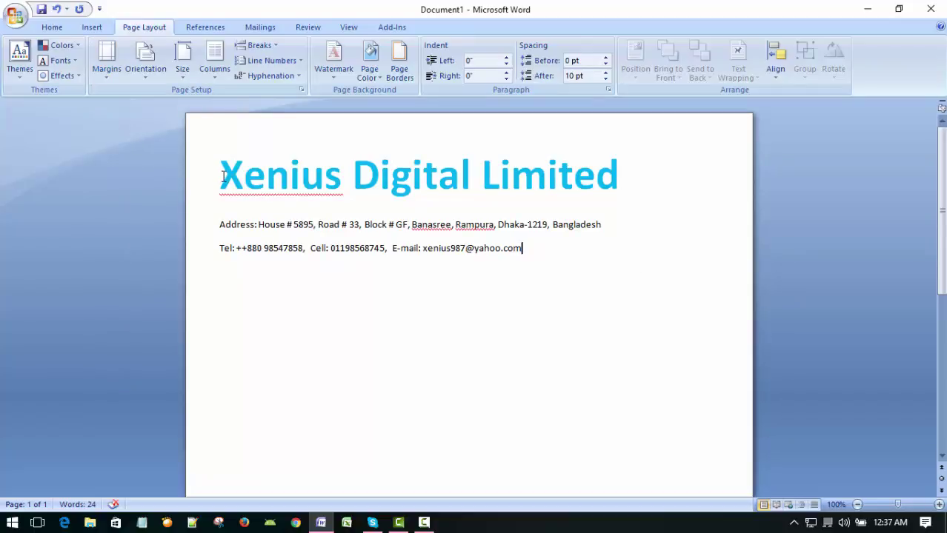
Enlarge the title's font size one step, then shrink it back to fit one line
{"action": "key", "text": "ctrl+Home"}
{"action": "key", "text": "ctrl+shift+Right"}
{"action": "key", "text": "ctrl+shift+Right"}
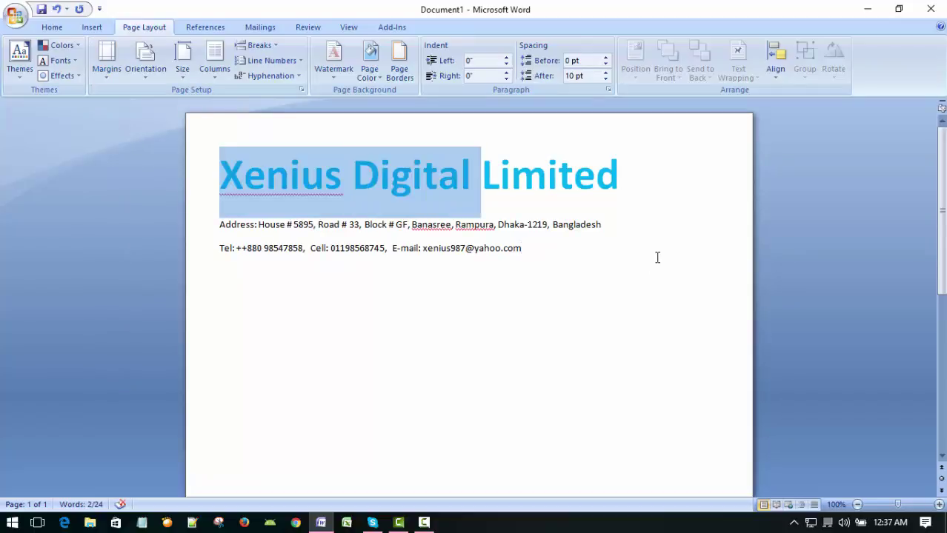
{"action": "key", "text": "shift+Right"}
{"action": "key", "text": "shift+Right"}
{"action": "key", "text": "shift+Right"}
{"action": "key", "text": "shift+Right"}
{"action": "key", "text": "shift+Right"}
{"action": "key", "text": "shift+Right"}
{"action": "key", "text": "shift+Right"}
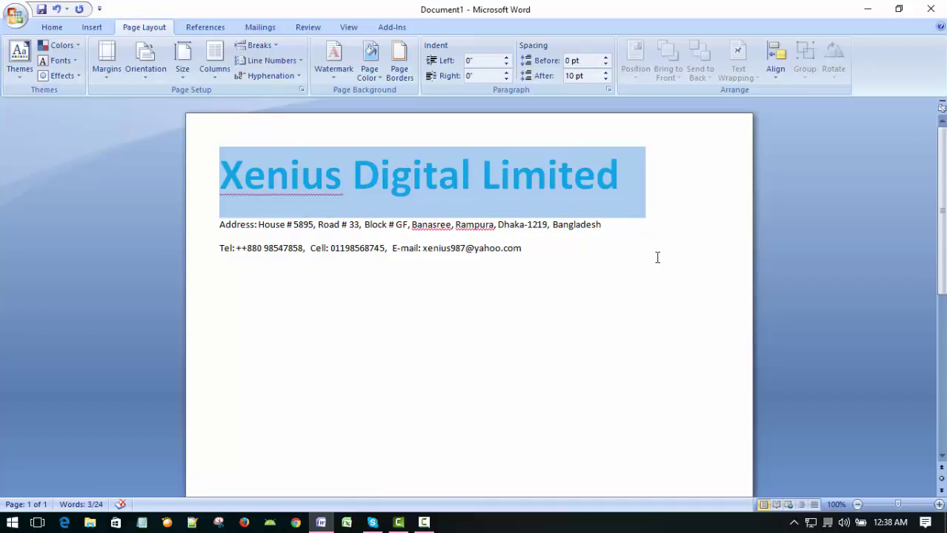
{"action": "key", "text": "ctrl+shift+period"}
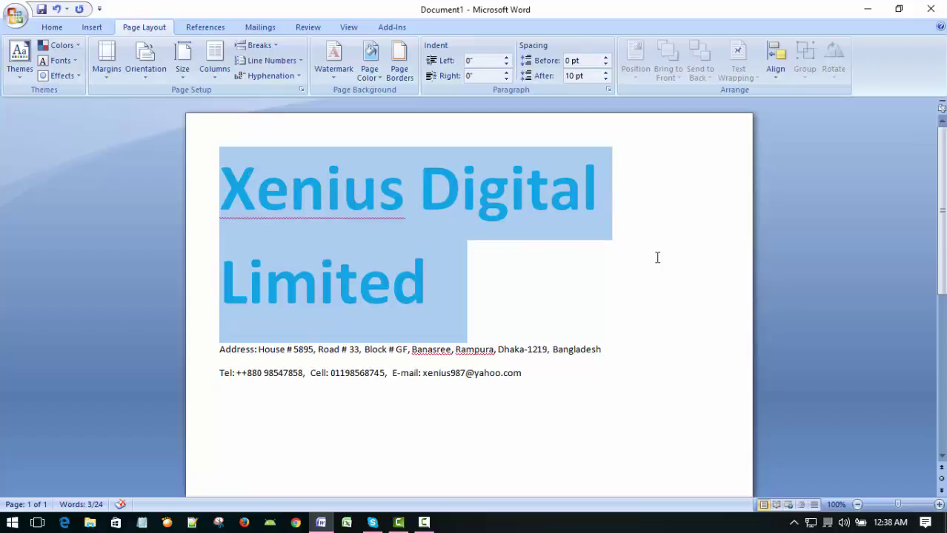
{"action": "key", "text": "ctrl+shift+comma"}
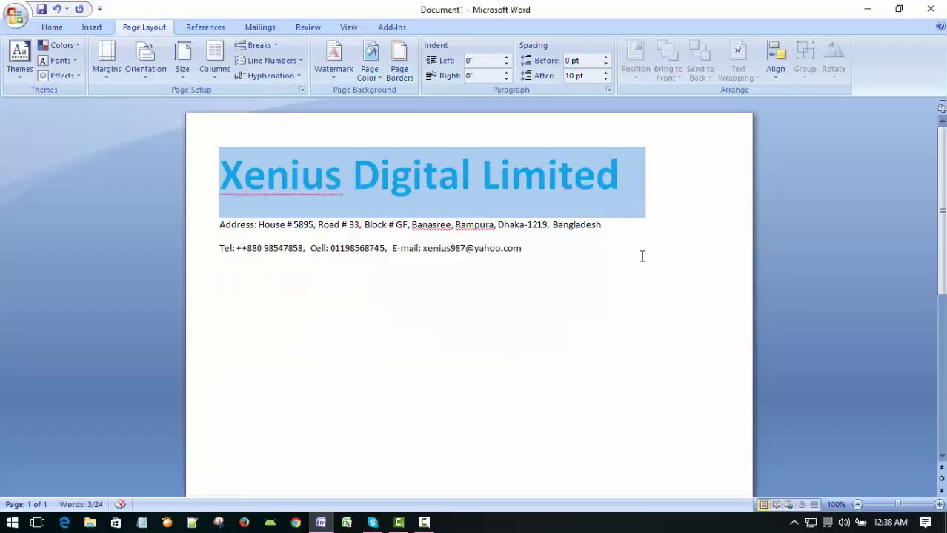
{"action": "left_click", "coordinate": [606, 410]}
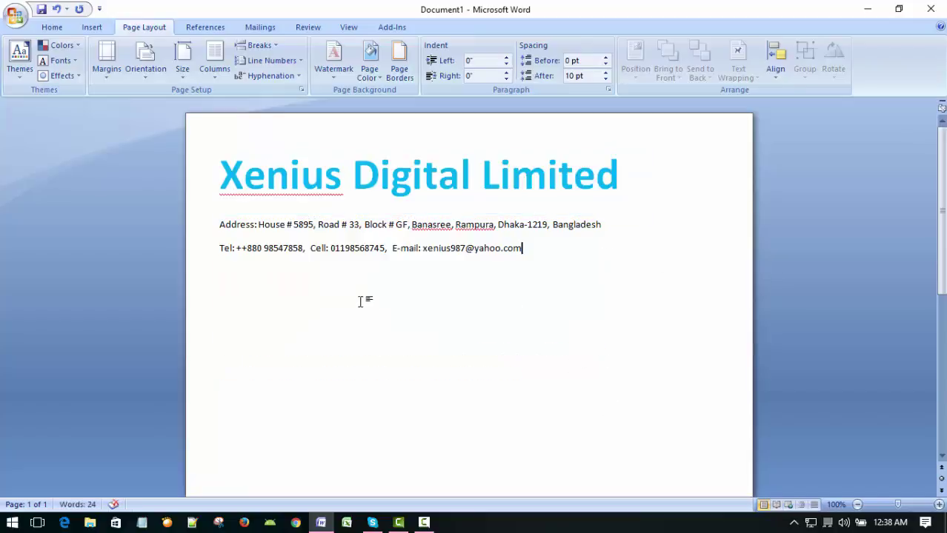
{"action": "left_click", "coordinate": [226, 175]}
Centre the title, then the address and Tel lines
{"action": "left_click", "coordinate": [53, 27]}
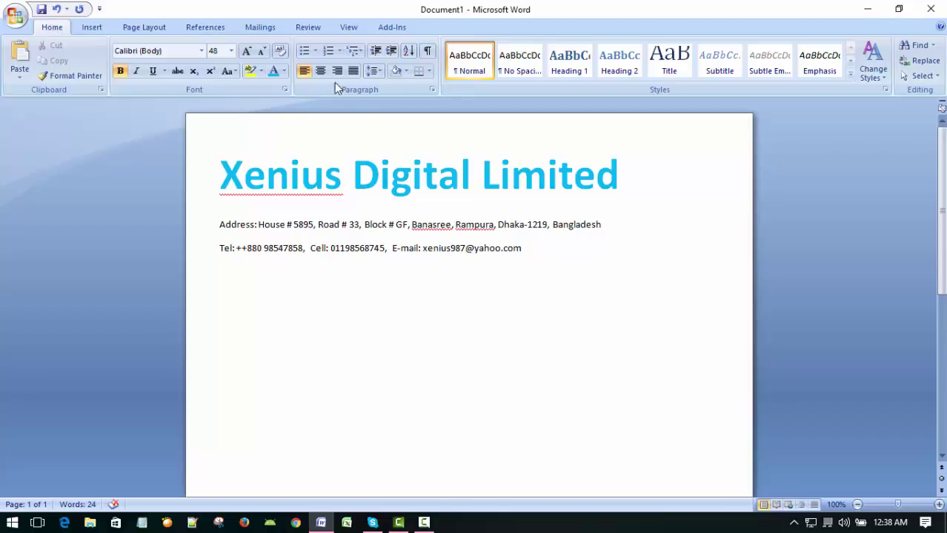
{"action": "left_click", "coordinate": [321, 70]}
{"action": "left_click", "coordinate": [575, 275]}
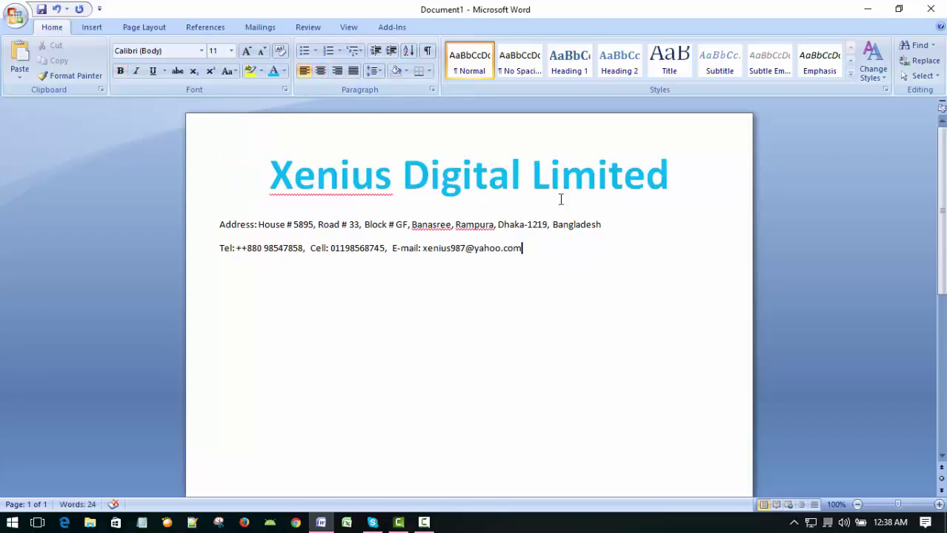
{"action": "left_click", "coordinate": [218, 224]}
{"action": "left_click", "coordinate": [415, 225]}
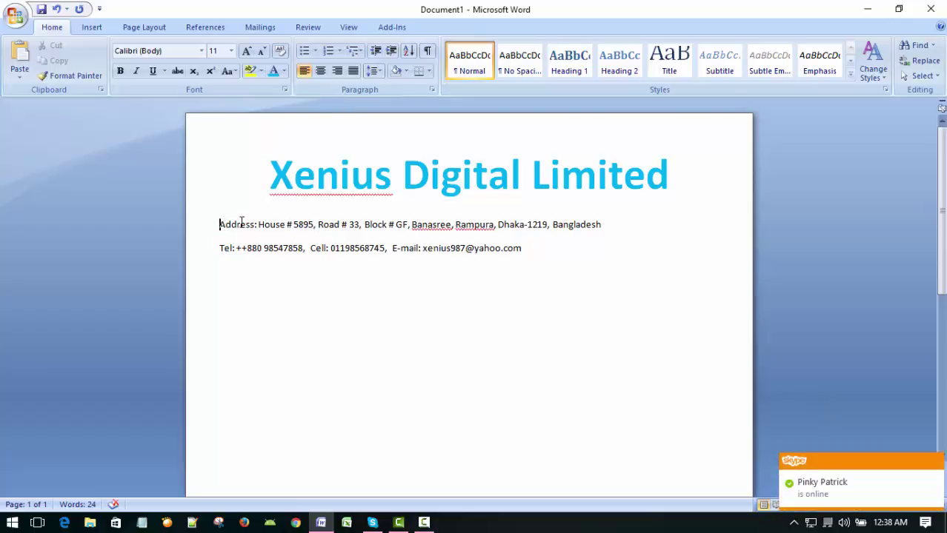
{"action": "left_click_drag", "start_coordinate": [241, 224], "coordinate": [537, 251]}
{"action": "left_click", "coordinate": [321, 71]}
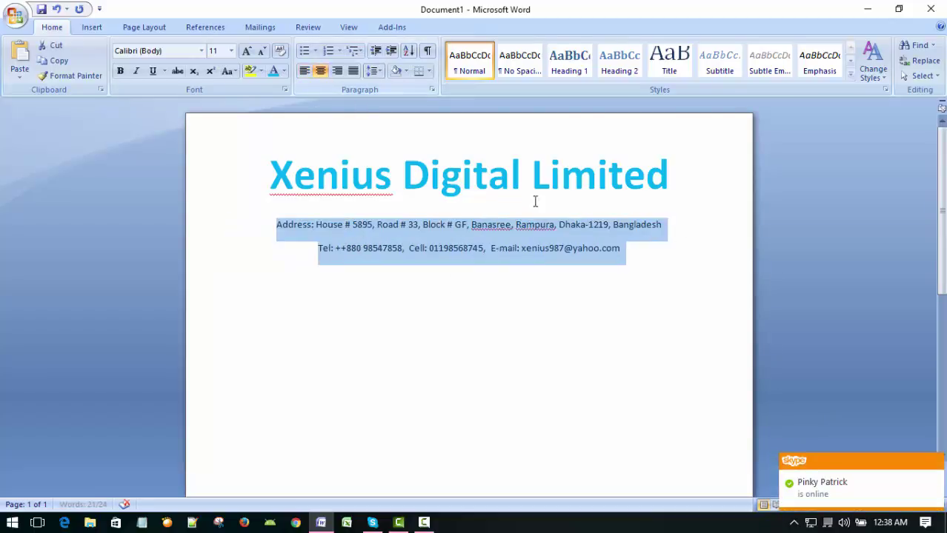
{"action": "left_click", "coordinate": [655, 335]}
Add an empty line below the contact details and undo the e-mail's automatic hyperlink
{"action": "left_click", "coordinate": [545, 204]}
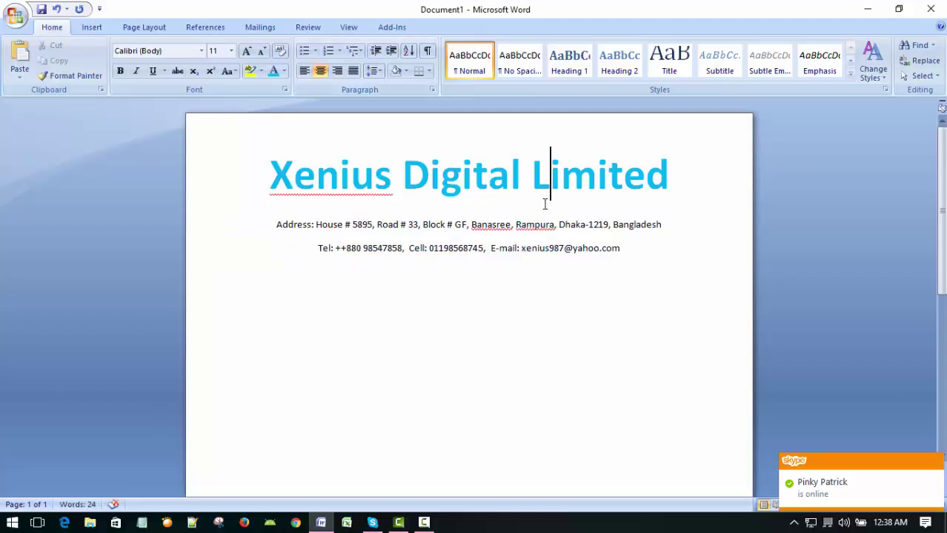
{"action": "left_click", "coordinate": [665, 274]}
{"action": "key", "text": "Return"}
{"action": "key", "text": "Return"}
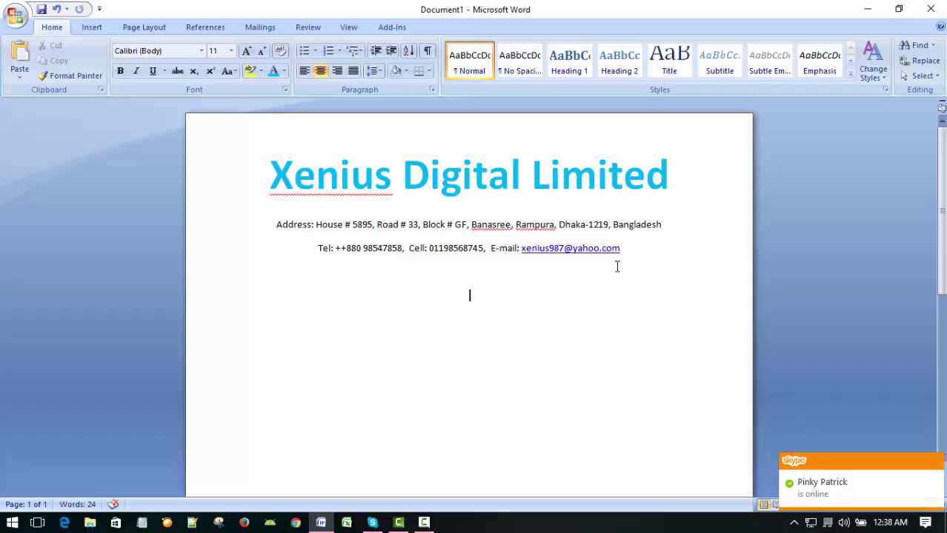
{"action": "key", "text": "ctrl+z"}
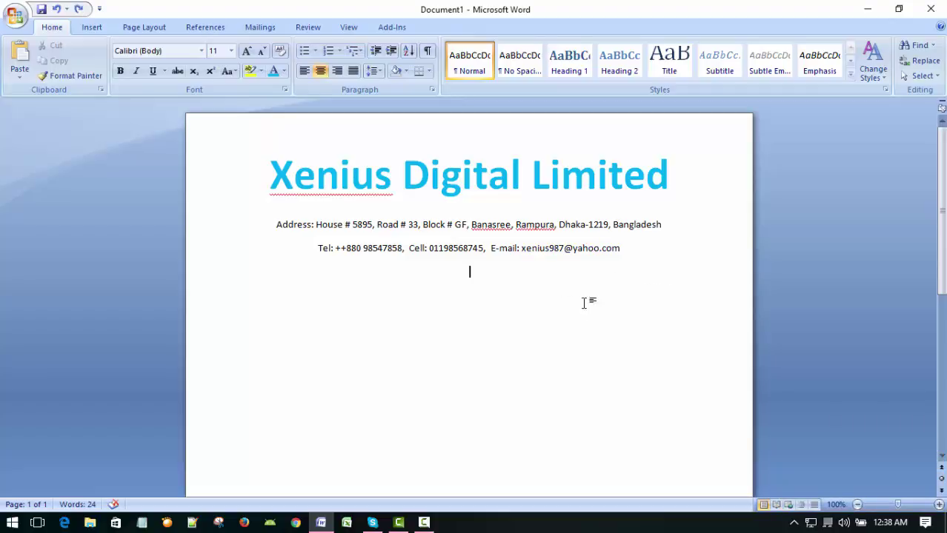
{"action": "left_click", "coordinate": [621, 208]}
{"action": "left_click", "coordinate": [624, 306]}
Draw a straight line shape under the Tel line, then delete it
{"action": "left_click", "coordinate": [90, 27]}
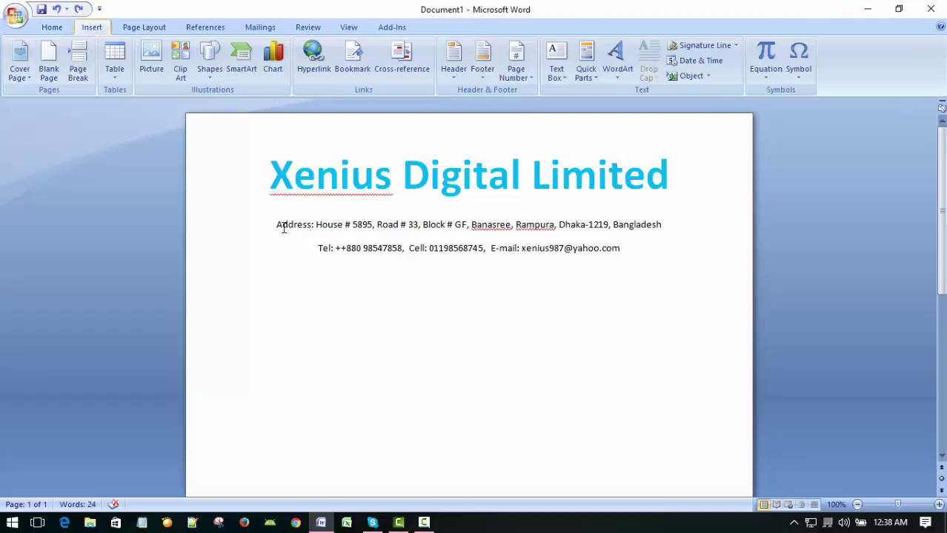
{"action": "left_click", "coordinate": [214, 62]}
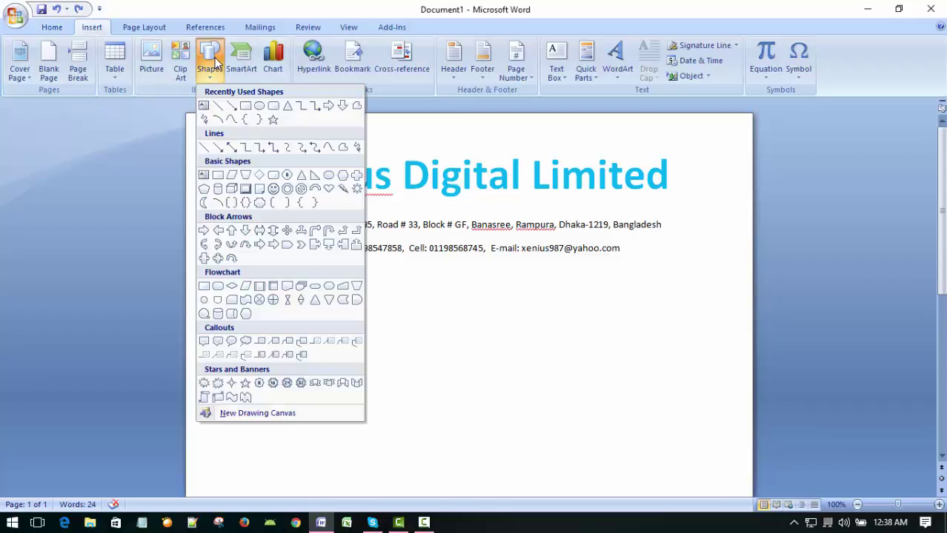
{"action": "left_click", "coordinate": [220, 107]}
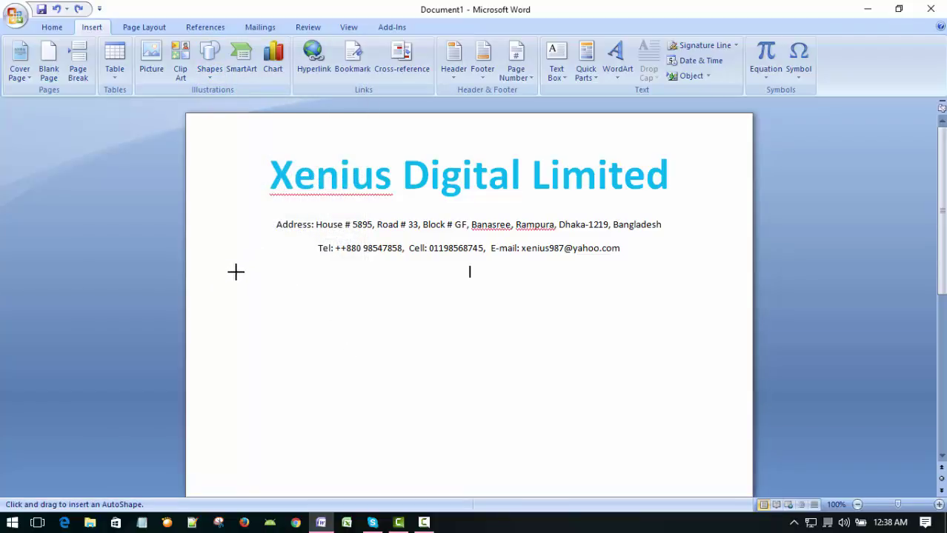
{"action": "left_click_drag", "start_coordinate": [257, 268], "coordinate": [698, 266]}
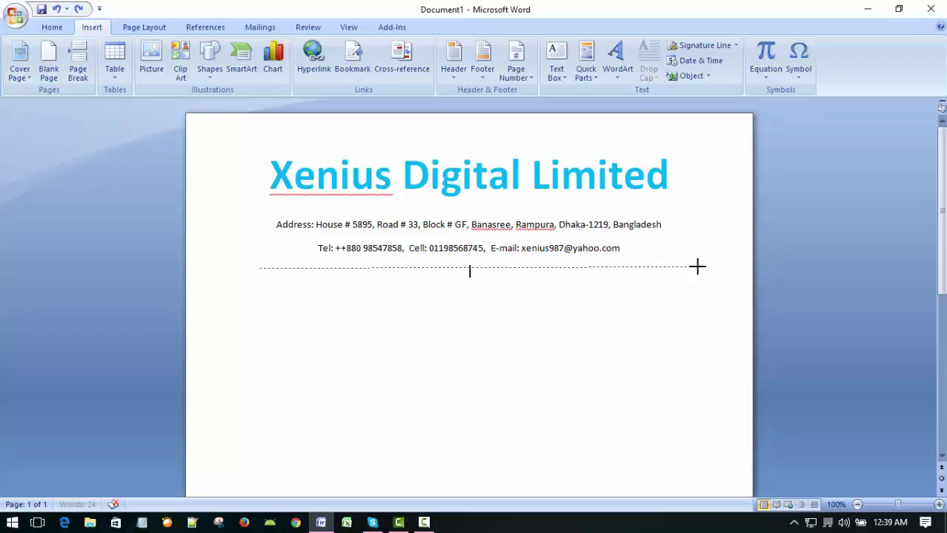
{"action": "left_click_drag", "start_coordinate": [697, 267], "coordinate": [706, 265]}
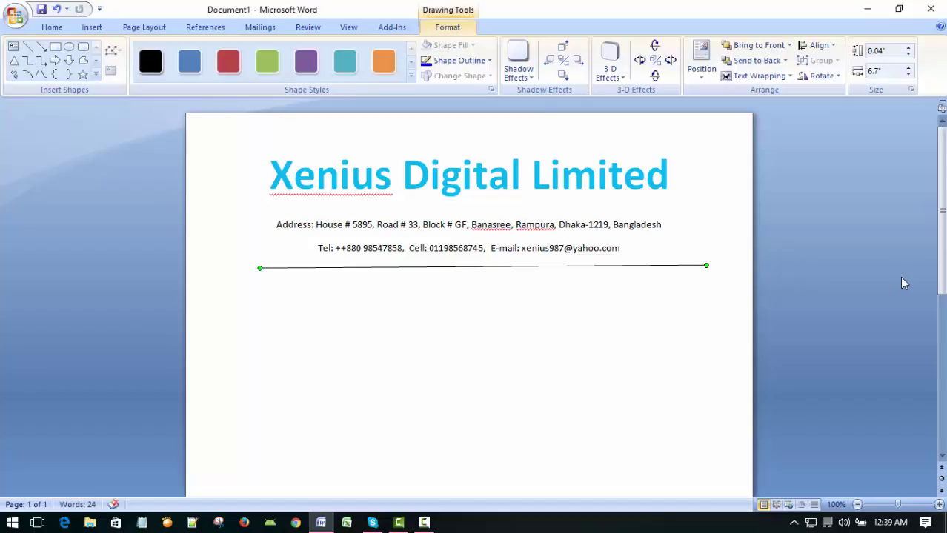
{"action": "key", "text": "Delete"}
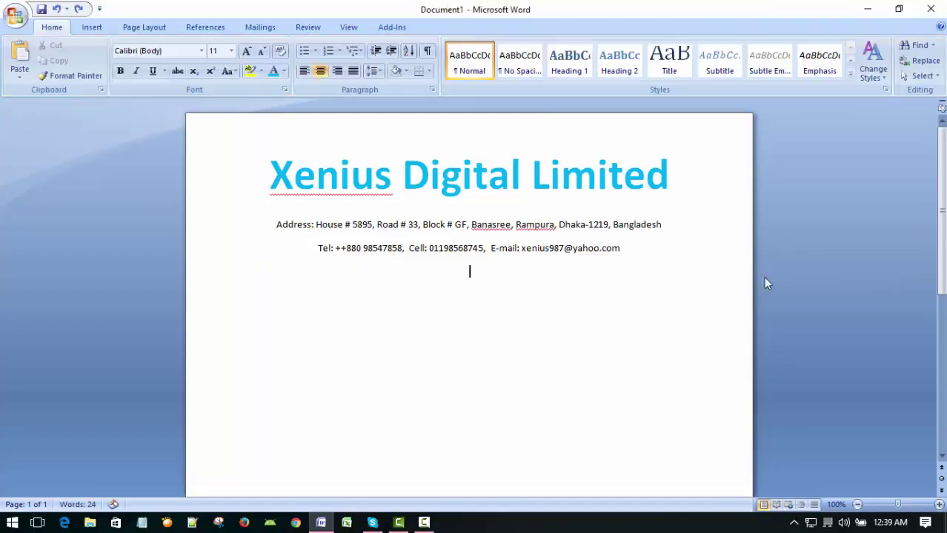
Redraw a horizontal line across the page beneath the Tel line
{"action": "left_click", "coordinate": [95, 30]}
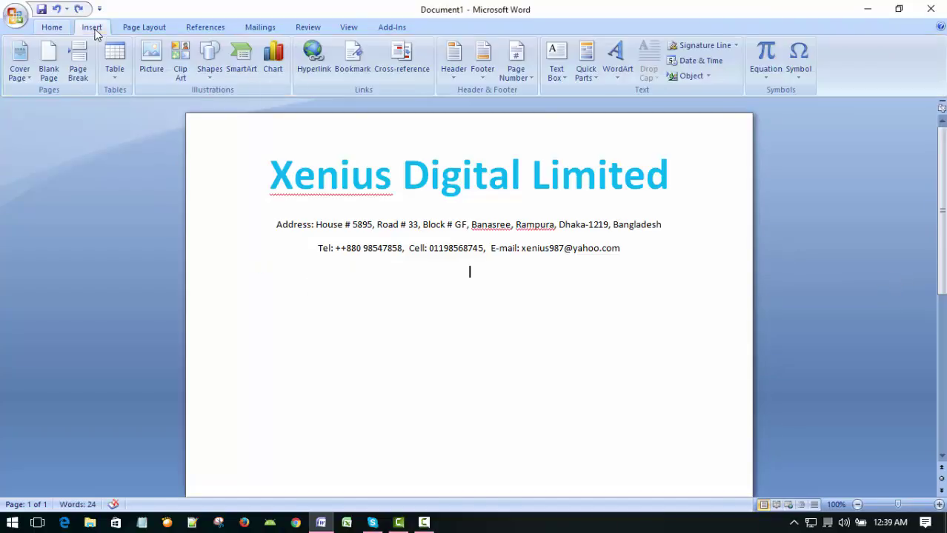
{"action": "left_click", "coordinate": [211, 60]}
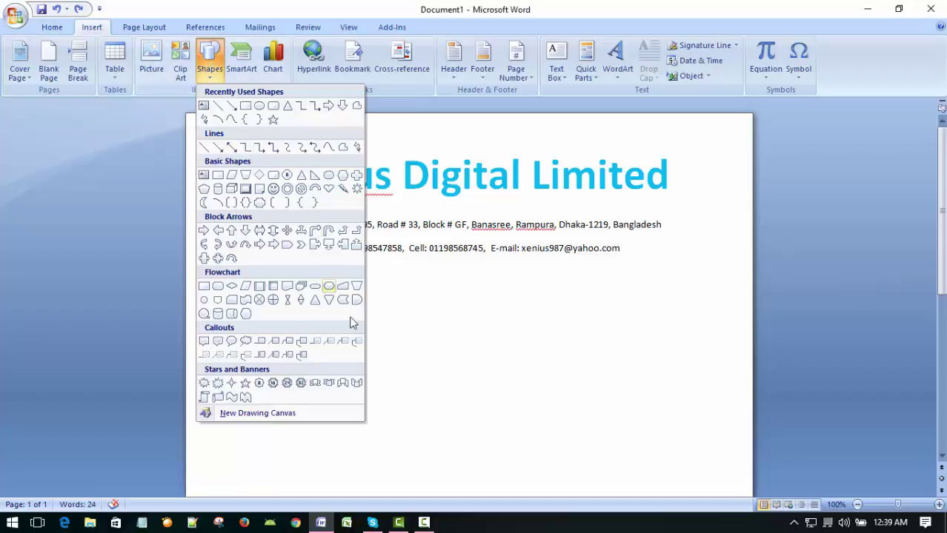
{"action": "left_click", "coordinate": [223, 108]}
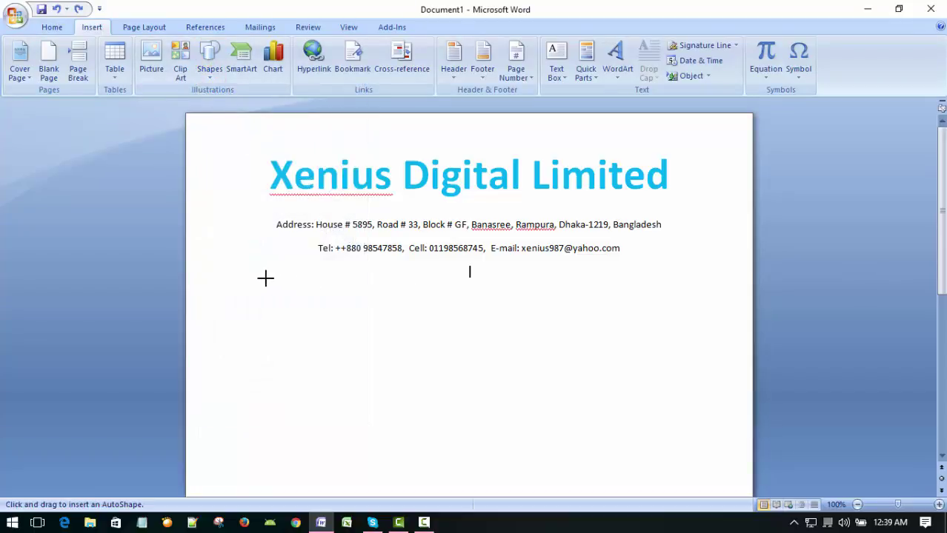
{"action": "left_click_drag", "start_coordinate": [265, 278], "coordinate": [679, 279]}
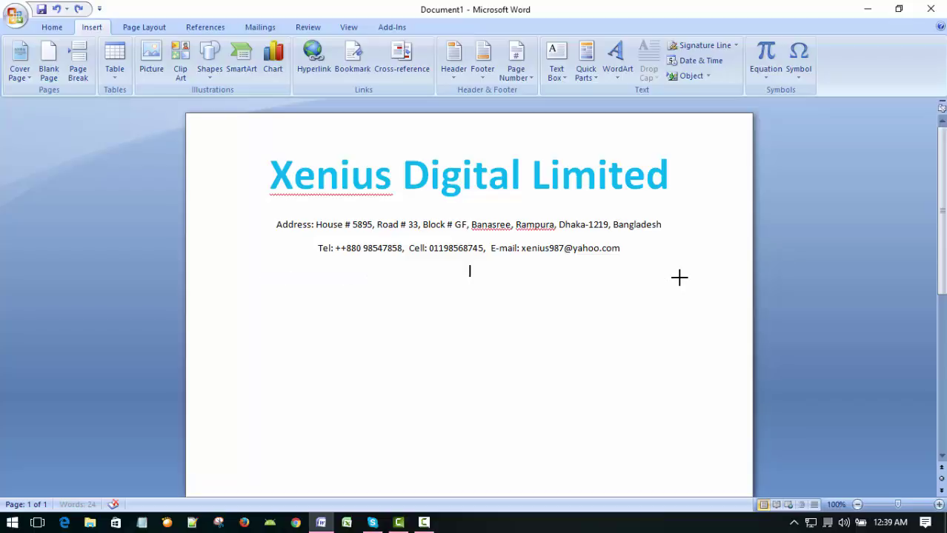
{"action": "left_click_drag", "start_coordinate": [679, 278], "coordinate": [679, 278]}
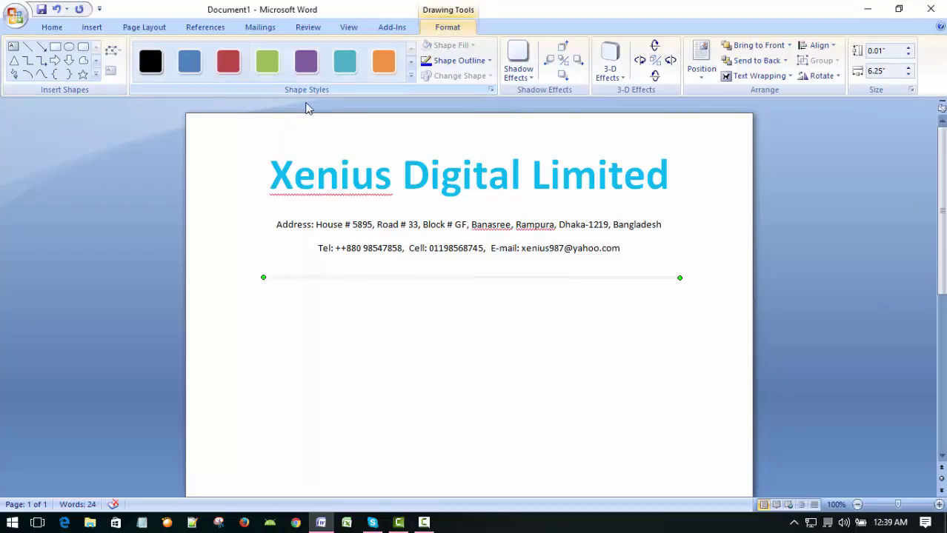
Browse the shadow and font colour options, then reselect the rule under the contact lines
{"action": "left_click", "coordinate": [520, 56]}
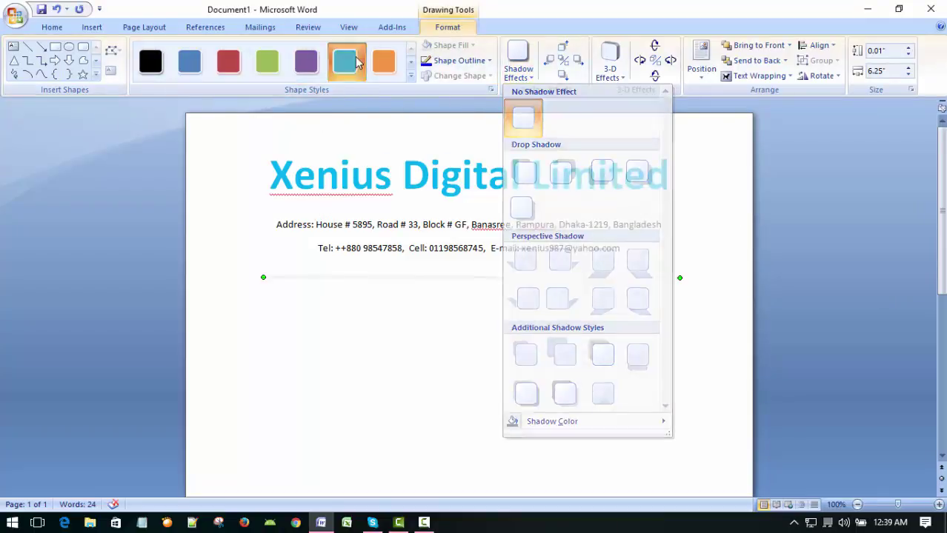
{"action": "left_click", "coordinate": [384, 63]}
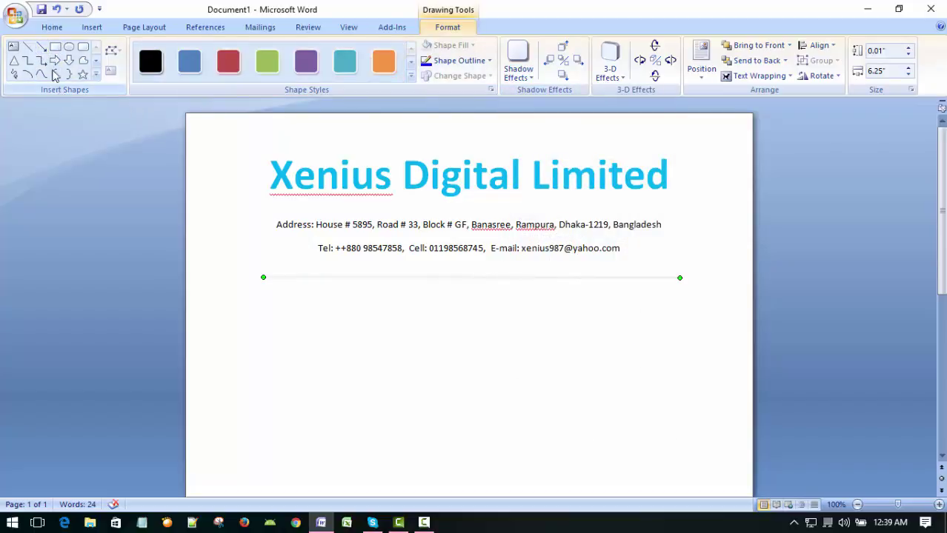
{"action": "left_click", "coordinate": [39, 47]}
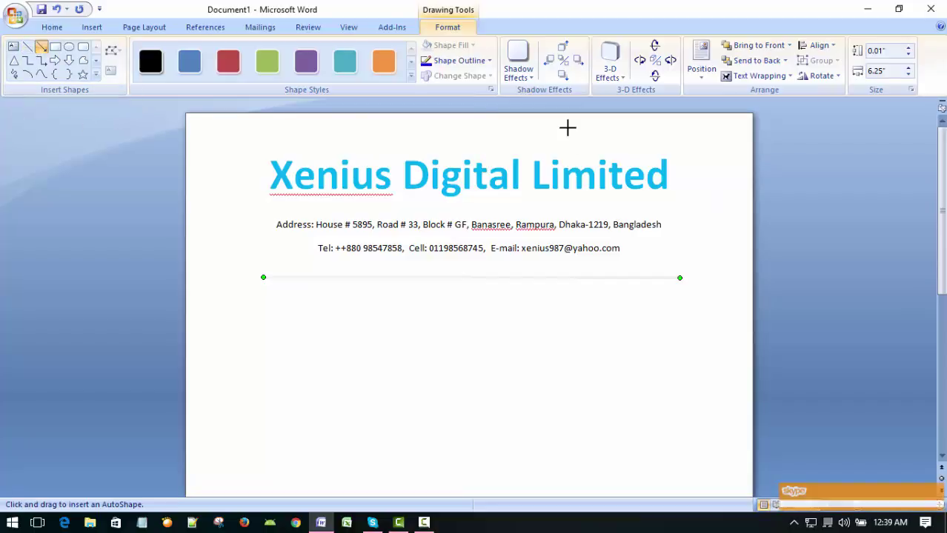
{"action": "left_click", "coordinate": [53, 28]}
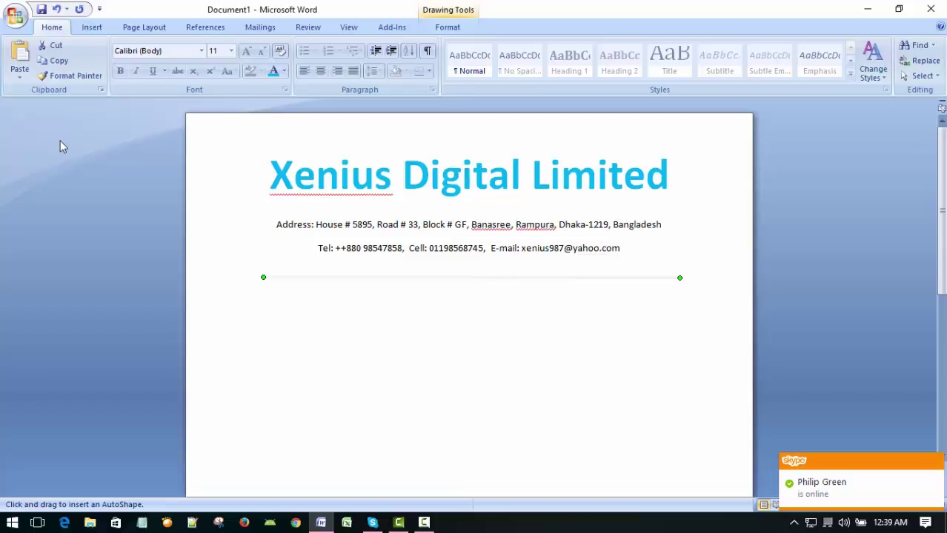
{"action": "left_click", "coordinate": [284, 72]}
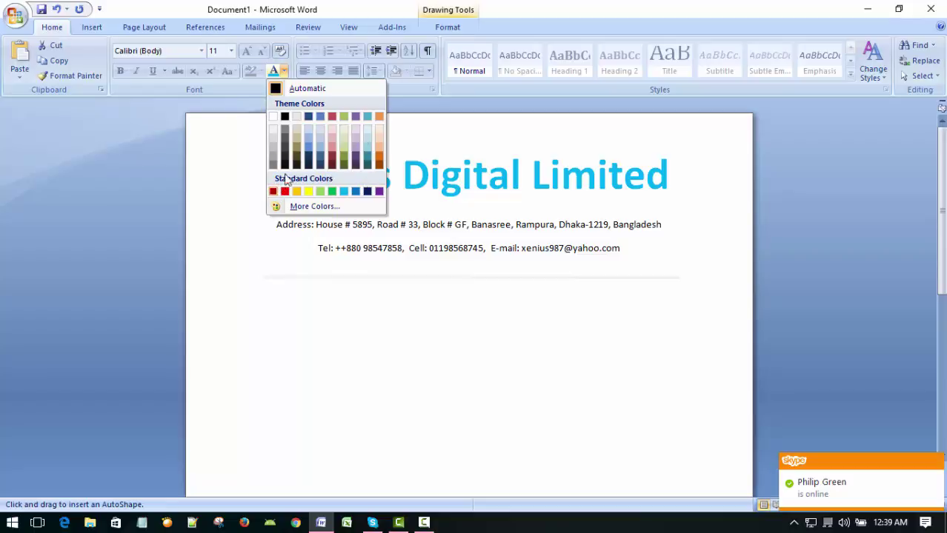
{"action": "left_click", "coordinate": [289, 135]}
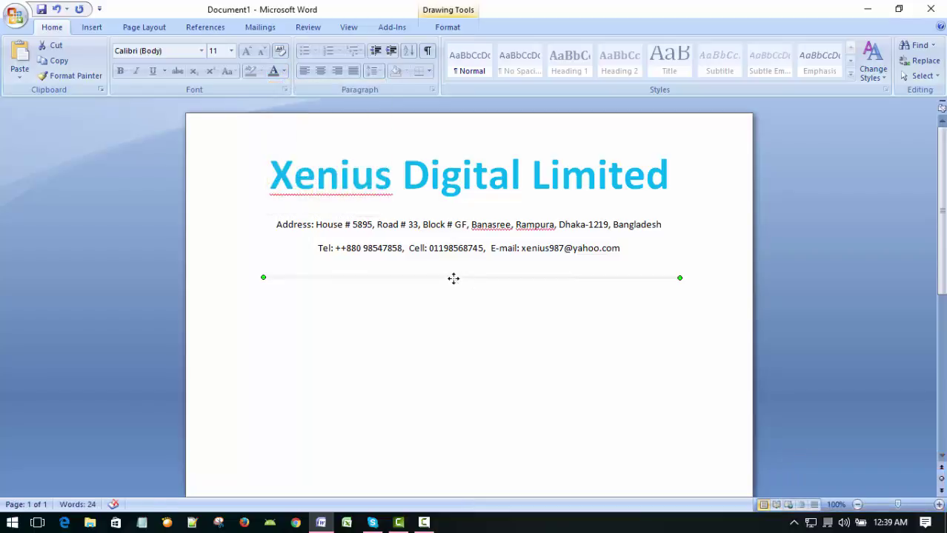
{"action": "left_click", "coordinate": [503, 285]}
{"action": "left_click", "coordinate": [503, 276]}
{"action": "left_click", "coordinate": [98, 28]}
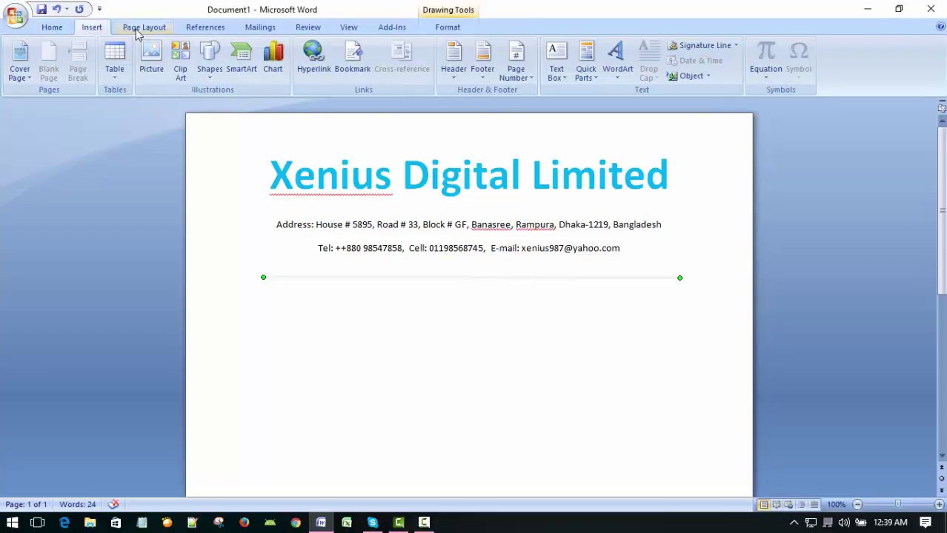
{"action": "left_click", "coordinate": [53, 28]}
{"action": "left_click", "coordinate": [148, 29]}
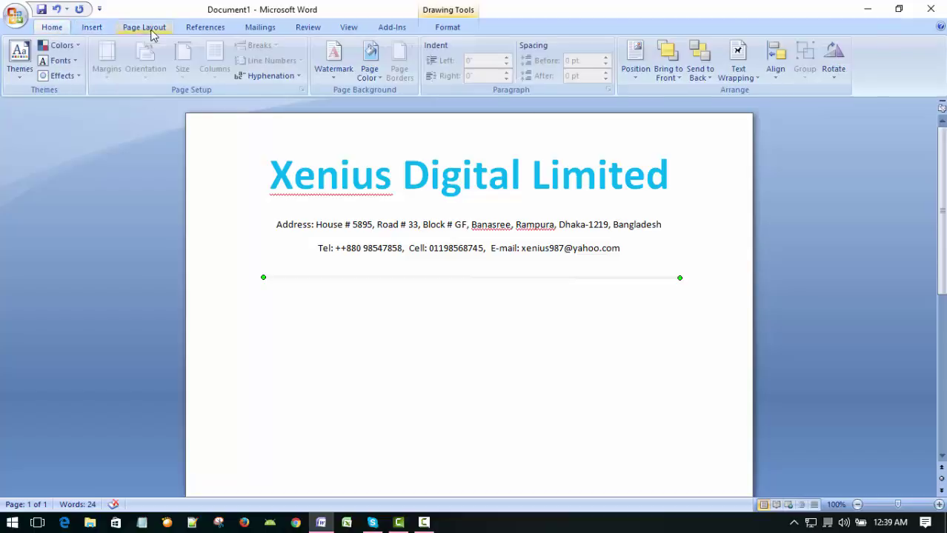
Give the rule a 1½ pt blue outline
{"action": "double_click", "coordinate": [521, 278]}
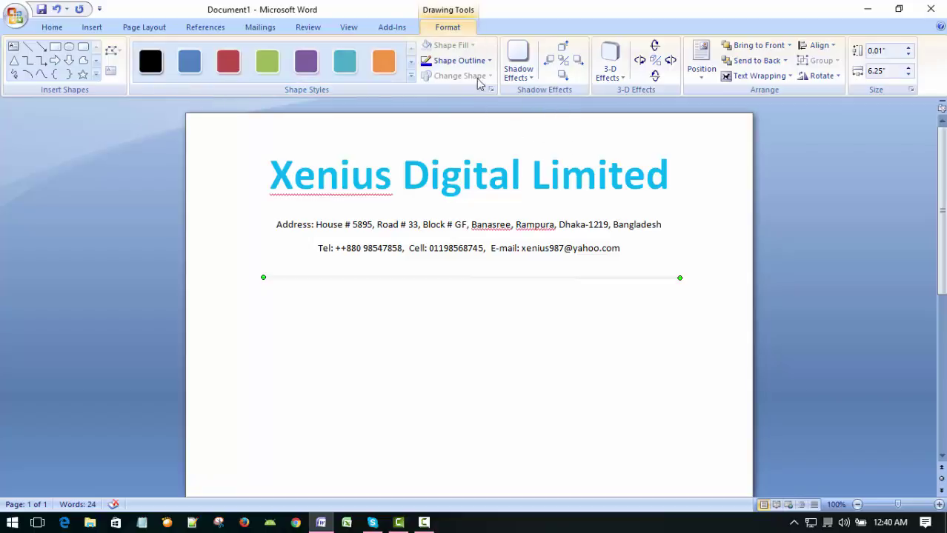
{"action": "left_click", "coordinate": [489, 61]}
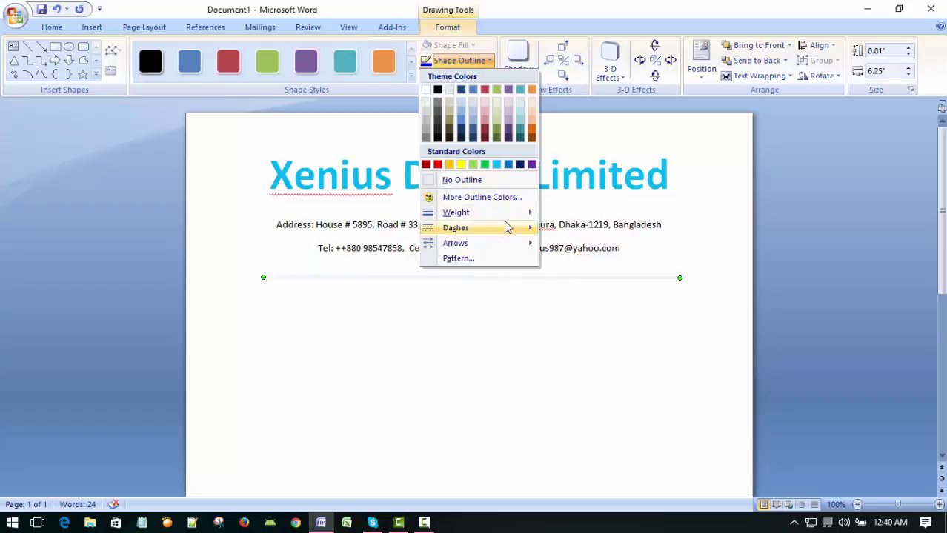
{"action": "mouse_move", "coordinate": [512, 214]}
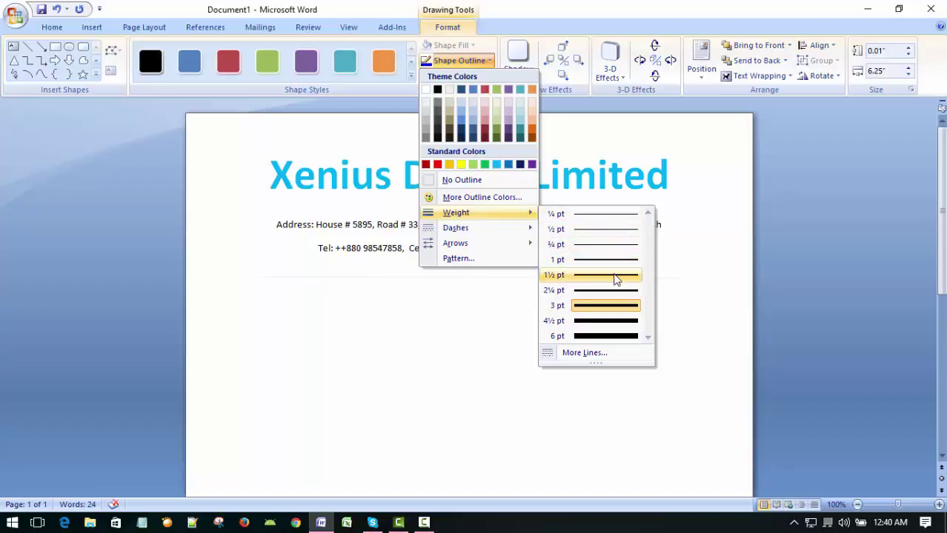
{"action": "left_click", "coordinate": [615, 277]}
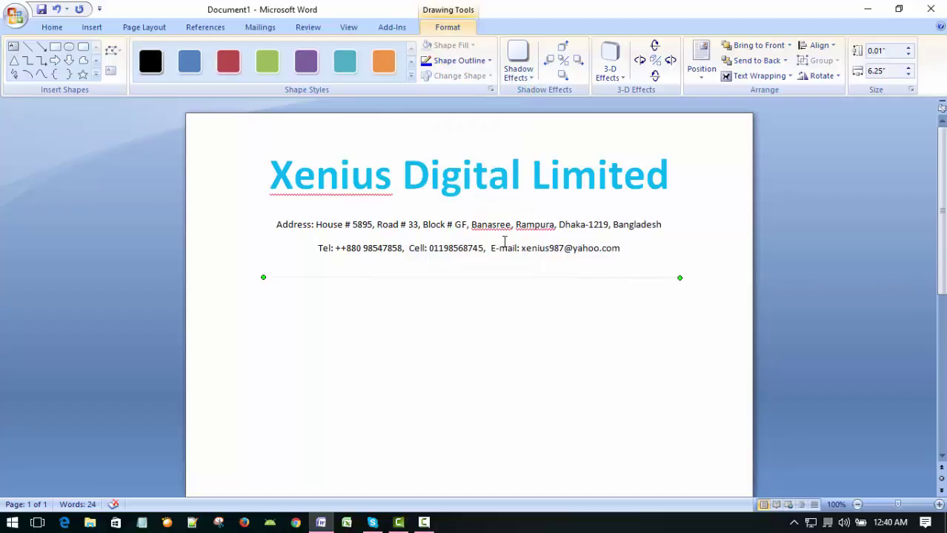
{"action": "left_click", "coordinate": [489, 61]}
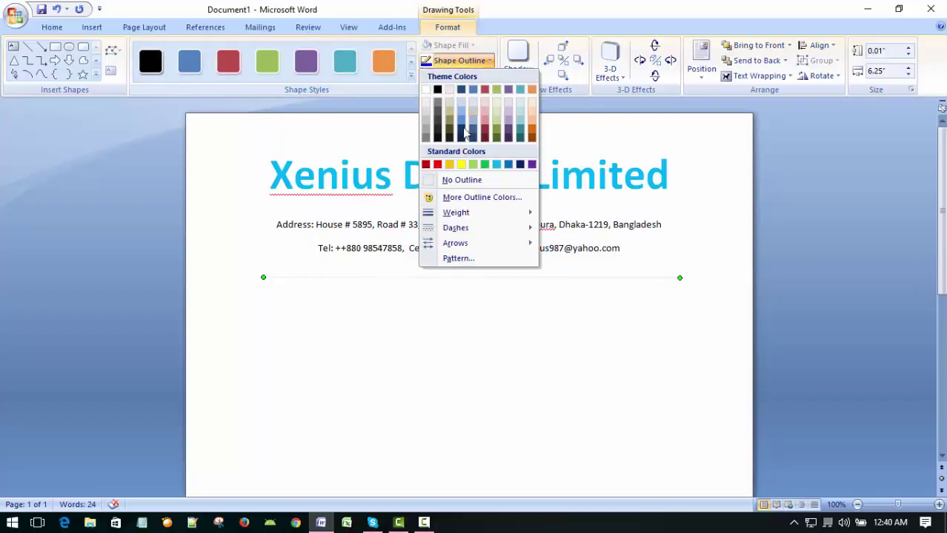
{"action": "left_click", "coordinate": [508, 165]}
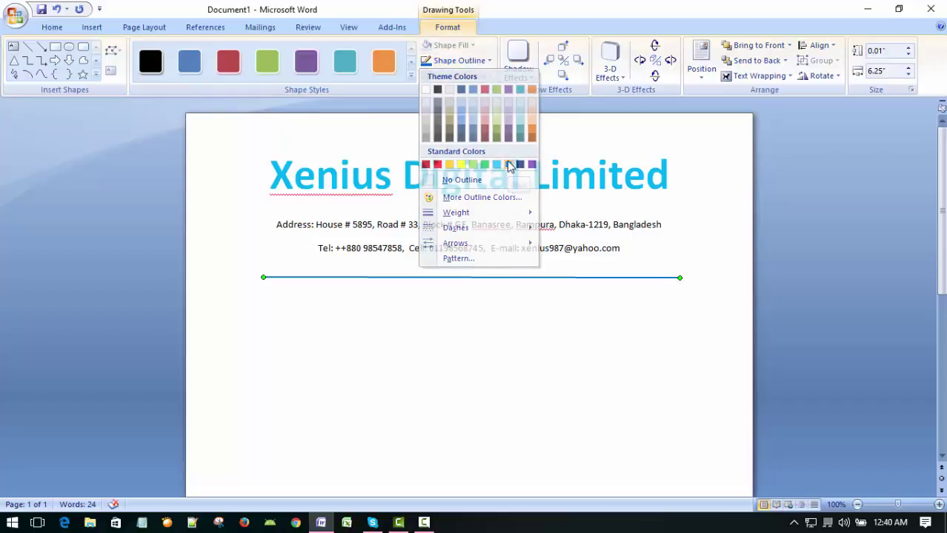
{"action": "left_click", "coordinate": [666, 348]}
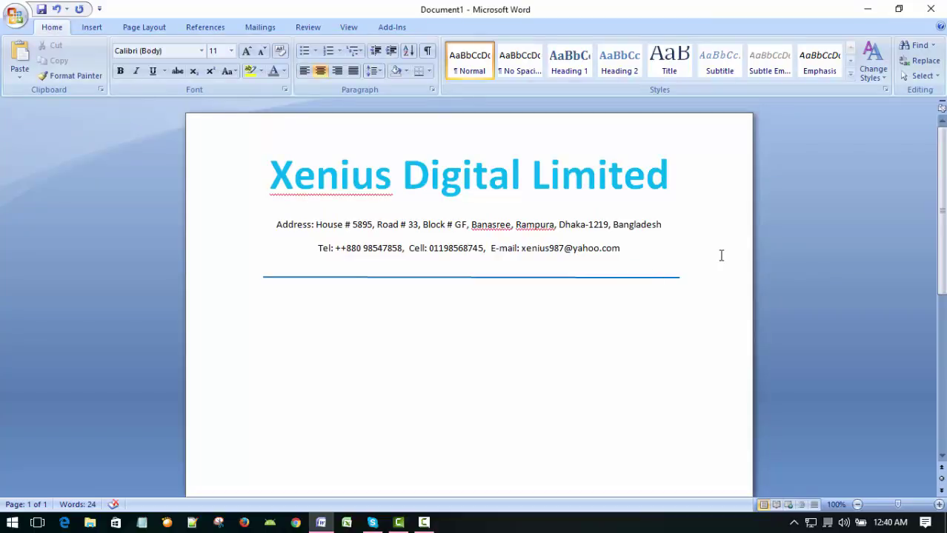
Remove the extra empty paragraphs between the contact details and the blue rule
{"action": "key", "text": "Delete"}
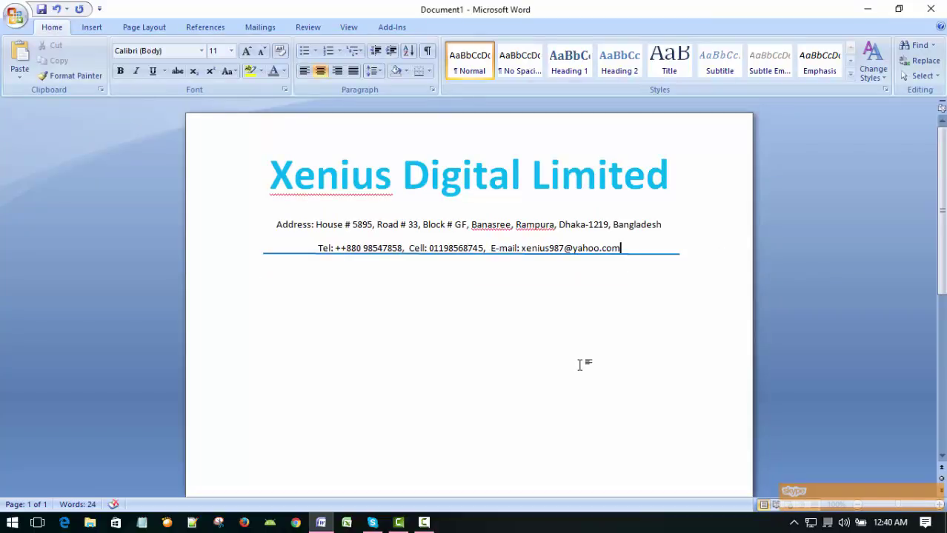
{"action": "scroll", "coordinate": [558, 364], "scroll_direction": "down", "scroll_amount": 2}
{"action": "scroll", "coordinate": [549, 365], "scroll_direction": "up", "scroll_amount": 2}
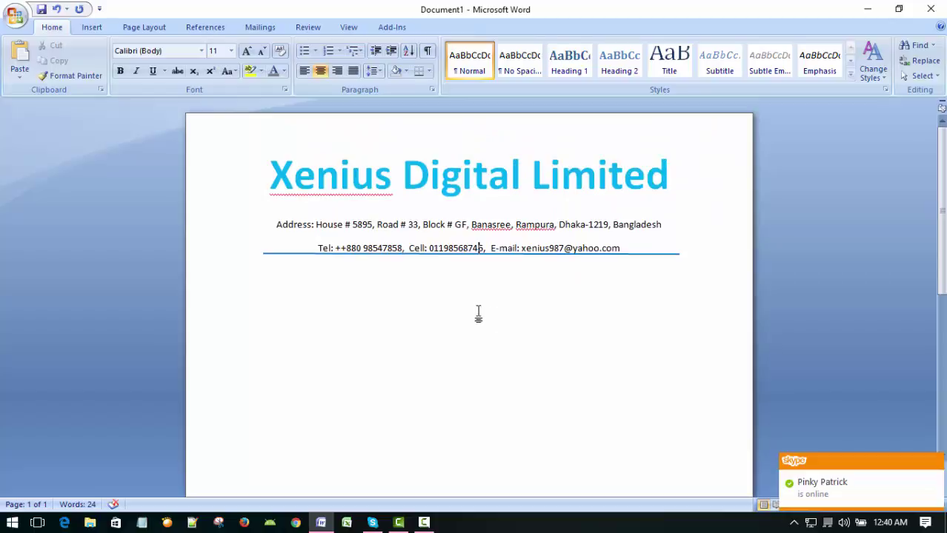
{"action": "left_click", "coordinate": [534, 323]}
{"action": "key", "text": "Return"}
{"action": "key", "text": "Return"}
{"action": "key", "text": "Return"}
{"action": "key", "text": "Up"}
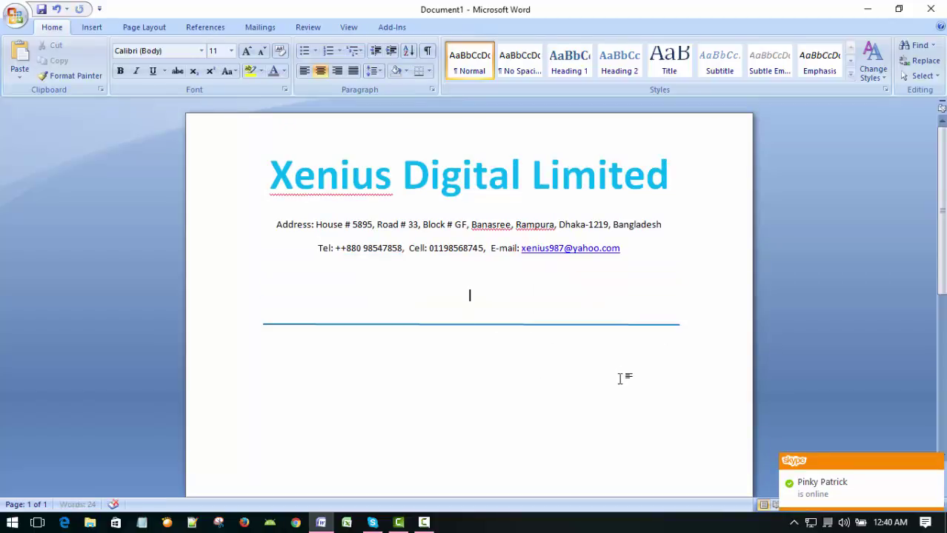
{"action": "key", "text": "Up"}
{"action": "key", "text": "Down"}
{"action": "key", "text": "Down"}
{"action": "left_click", "coordinate": [638, 255]}
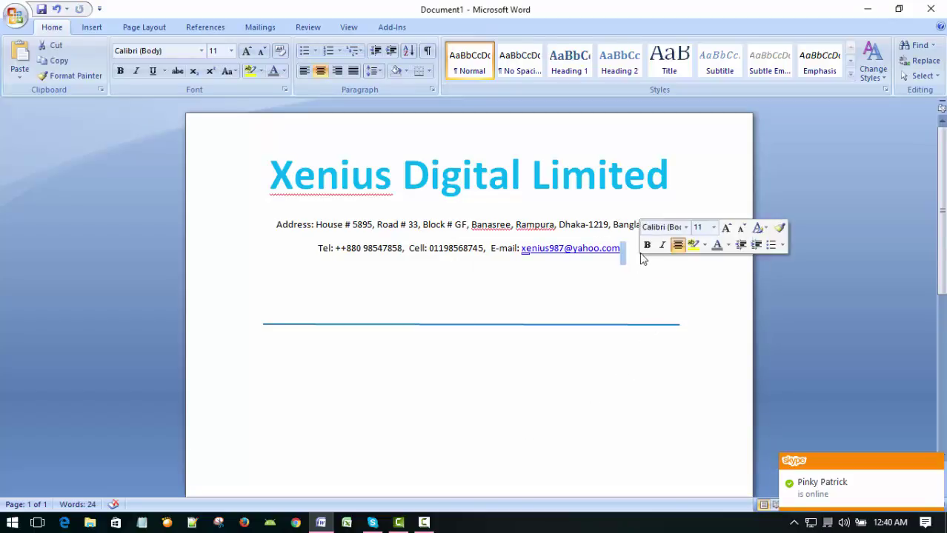
{"action": "key", "text": "Down"}
{"action": "key", "text": "Delete"}
{"action": "key", "text": "Delete"}
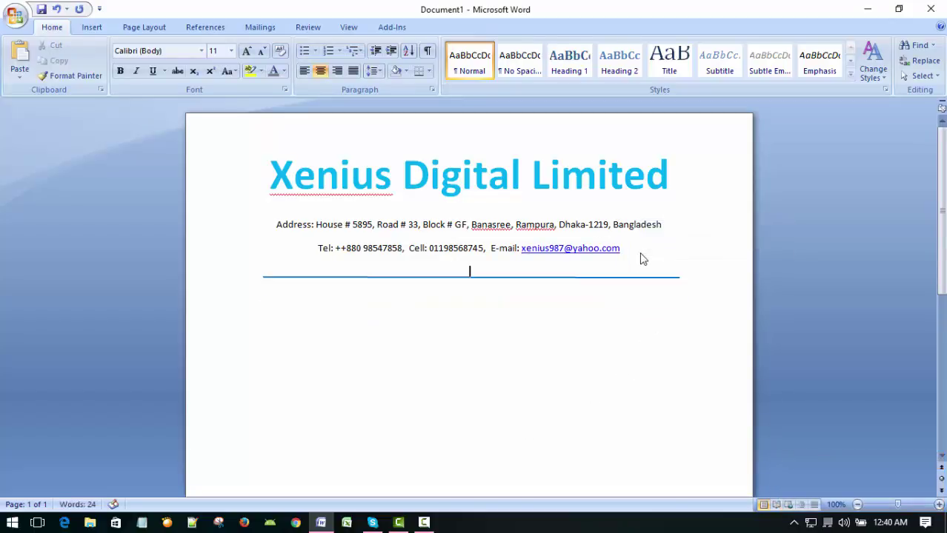
{"action": "key", "text": "ctrl+l"}
{"action": "key", "text": "BackSpace"}
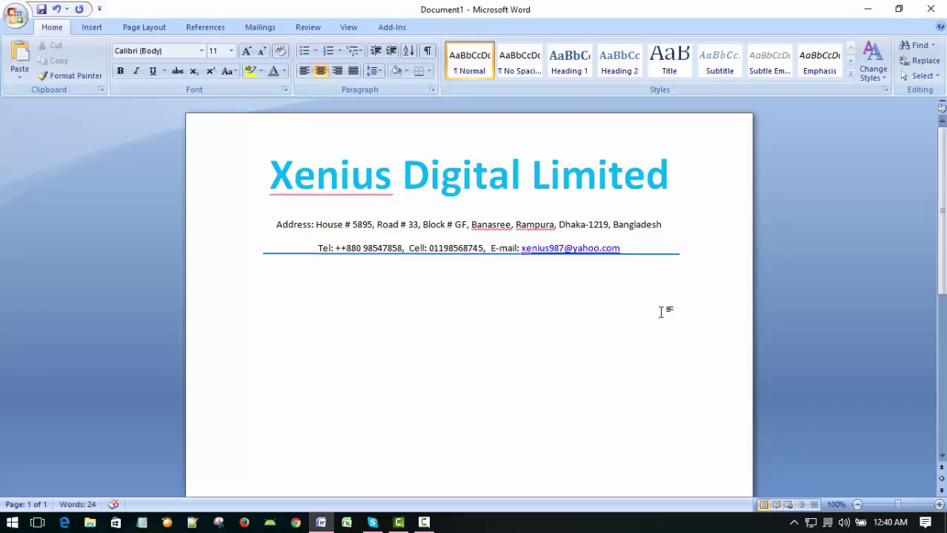
Nudge the blue rule so it sits just beneath the Tel line
{"action": "left_click", "coordinate": [666, 255]}
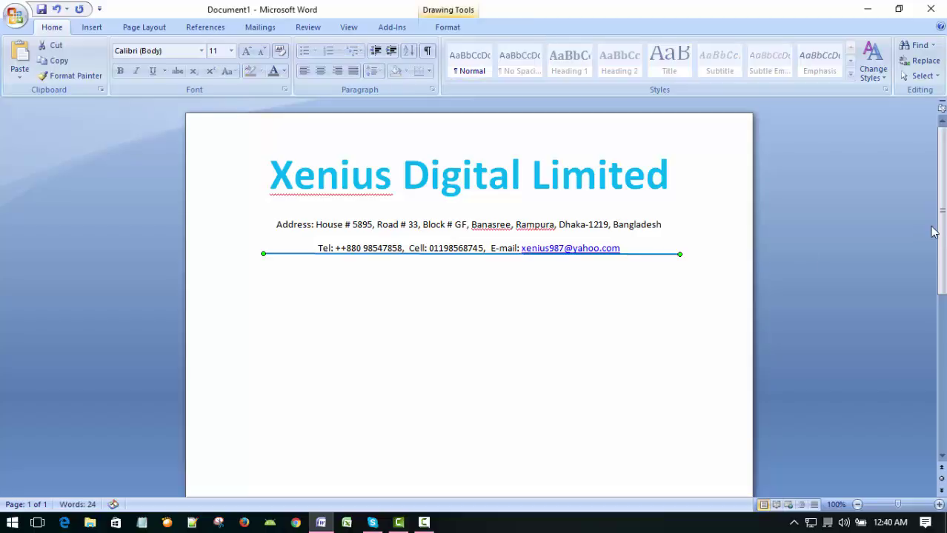
{"action": "key", "text": "Down"}
{"action": "key", "text": "Down"}
{"action": "key", "text": "Down"}
{"action": "key", "text": "Down"}
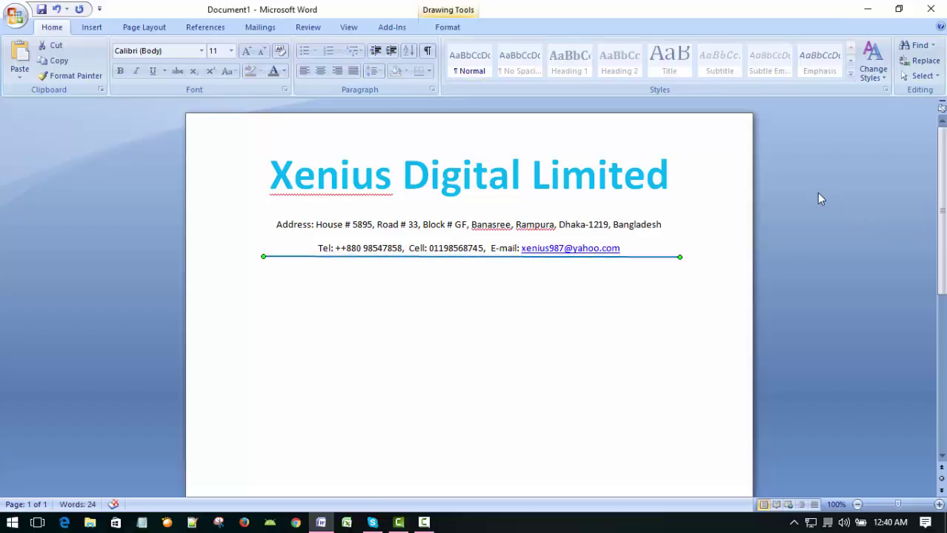
{"action": "left_click", "coordinate": [657, 278]}
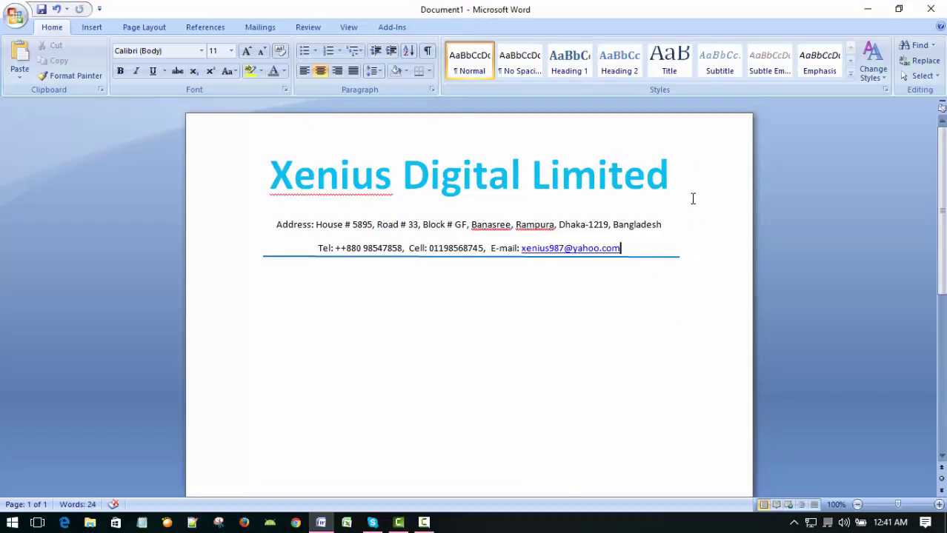
Scroll through the letterhead to review the finished design
{"action": "left_click", "coordinate": [611, 345]}
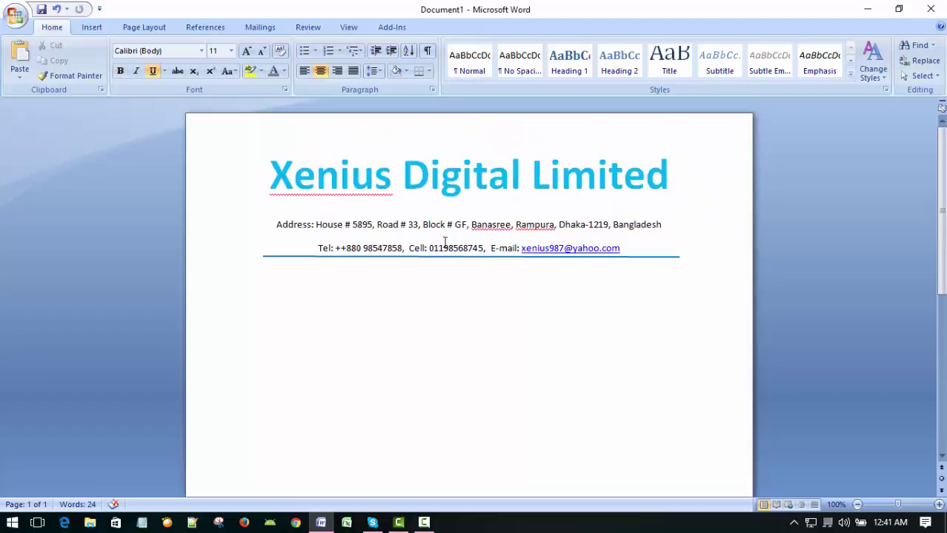
{"action": "left_click", "coordinate": [460, 172]}
{"action": "scroll", "coordinate": [439, 354], "scroll_direction": "down", "scroll_amount": 5}
{"action": "scroll", "coordinate": [427, 374], "scroll_direction": "down", "scroll_amount": 4}
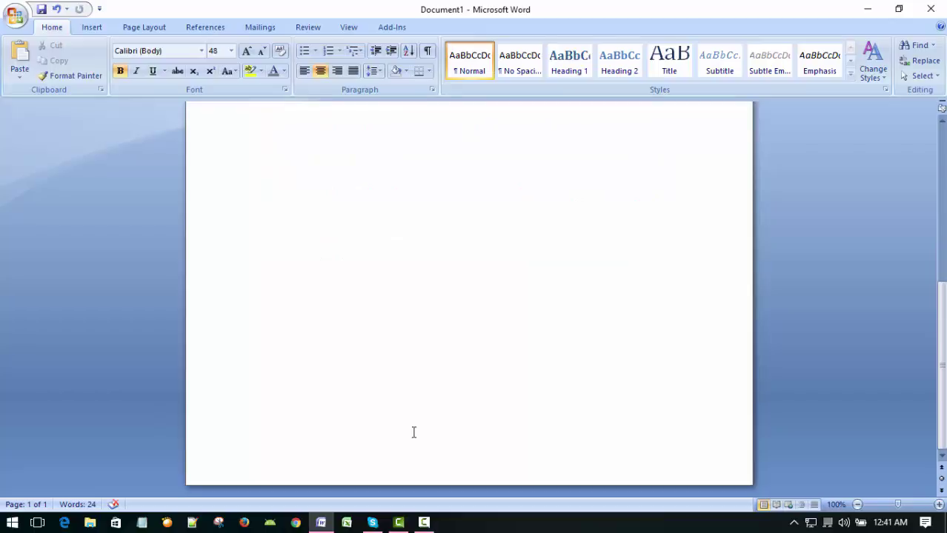
{"action": "key", "text": "Down"}
{"action": "key", "text": "Down"}
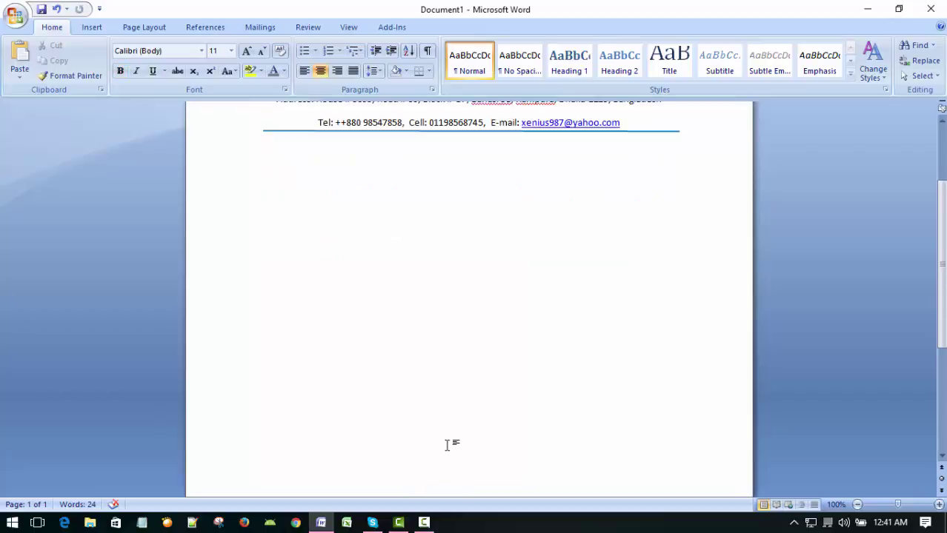
{"action": "scroll", "coordinate": [519, 400], "scroll_direction": "up", "scroll_amount": 3}
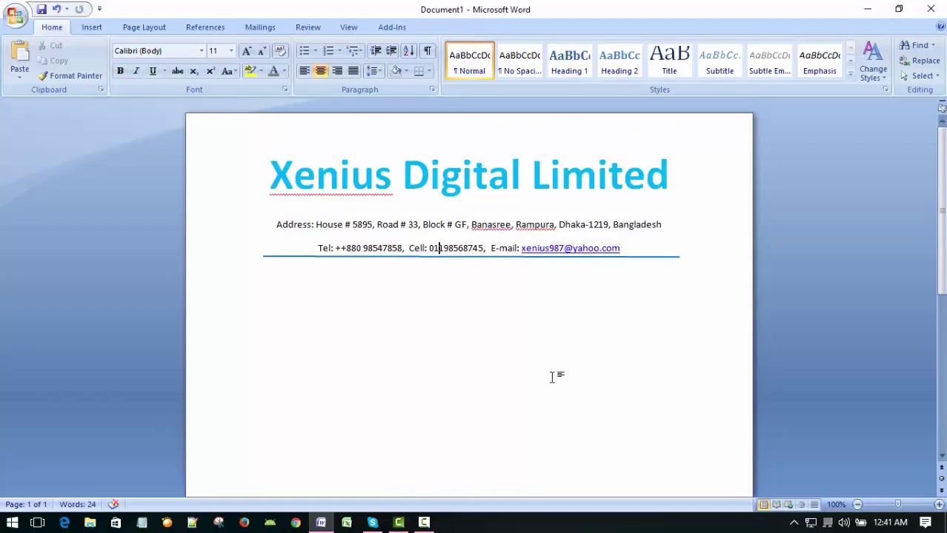
{"action": "scroll", "coordinate": [556, 381], "scroll_direction": "down", "scroll_amount": 3}
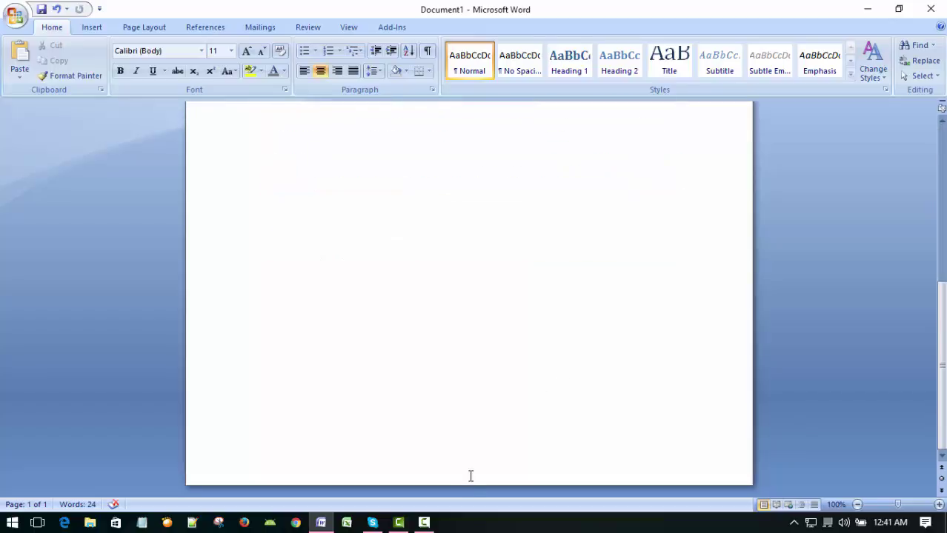
{"action": "scroll", "coordinate": [468, 472], "scroll_direction": "up", "scroll_amount": 3}
{"action": "scroll", "coordinate": [545, 409], "scroll_direction": "up", "scroll_amount": 2}
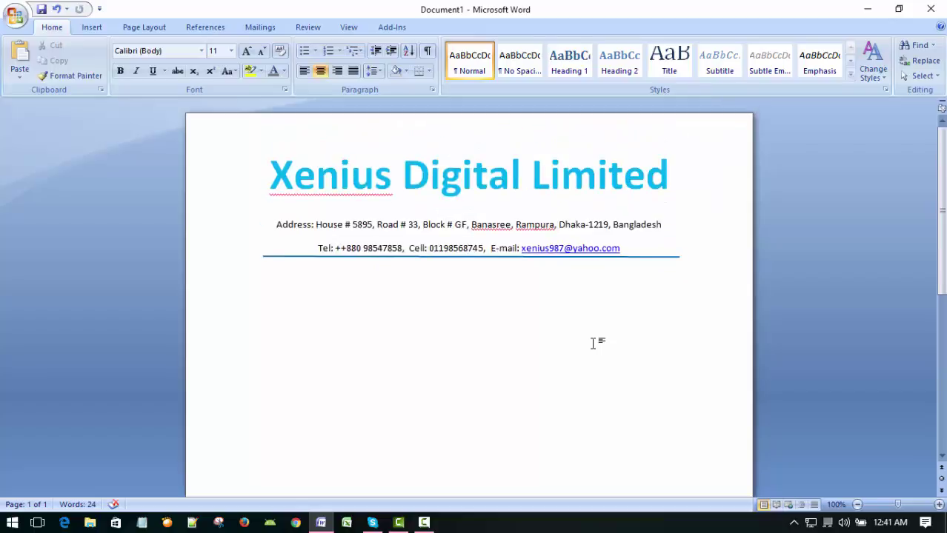
Save the letterhead as the Word document letterhad-pad-1.docx
{"action": "left_click", "coordinate": [15, 27]}
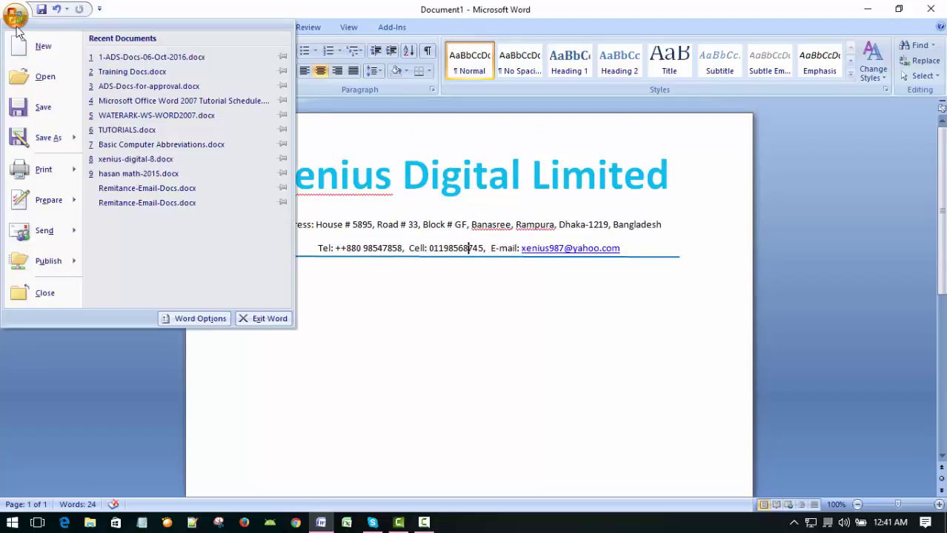
{"action": "mouse_move", "coordinate": [71, 137]}
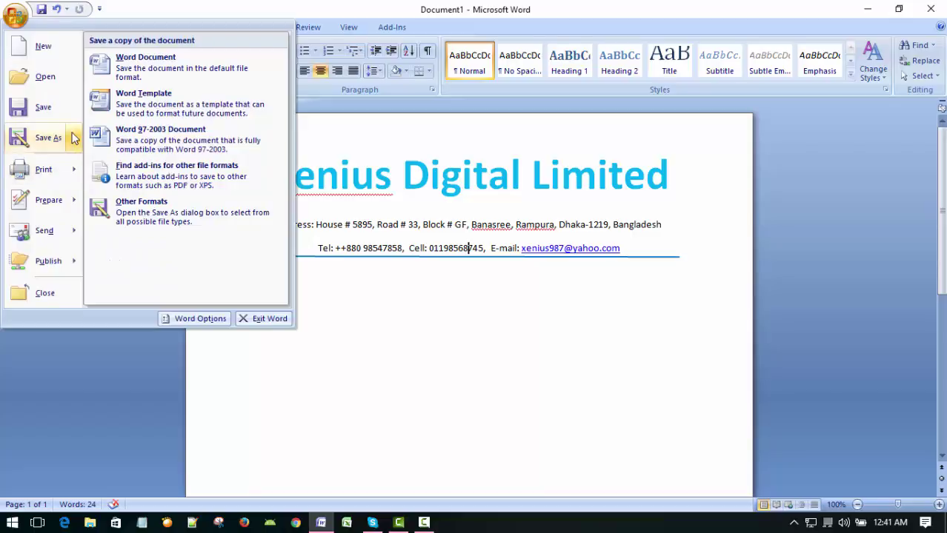
{"action": "left_click", "coordinate": [130, 74]}
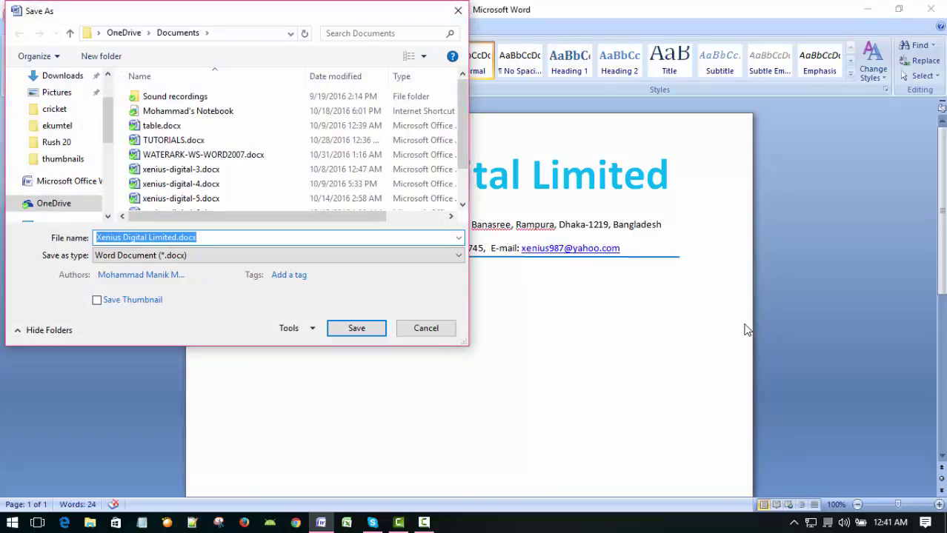
{"action": "type", "text": "lette"}
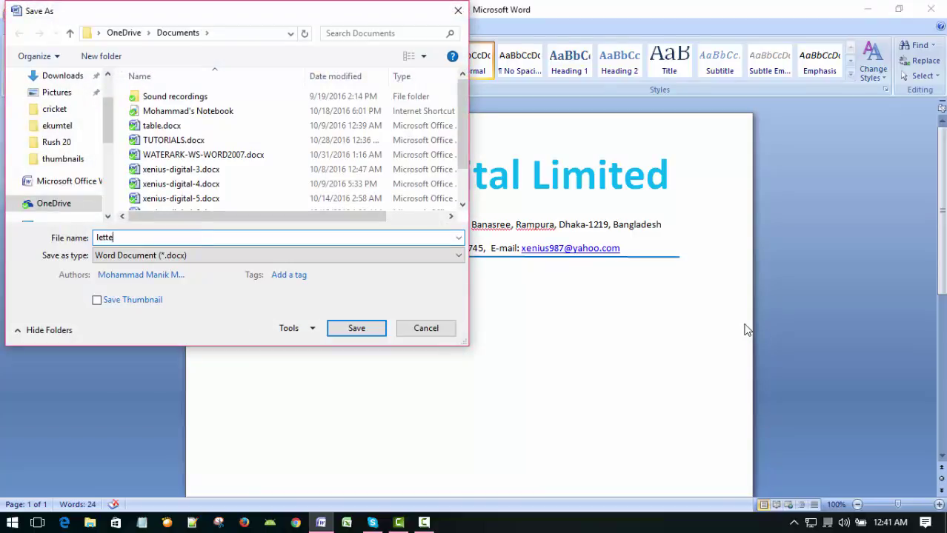
{"action": "type", "text": "rhad-pad"}
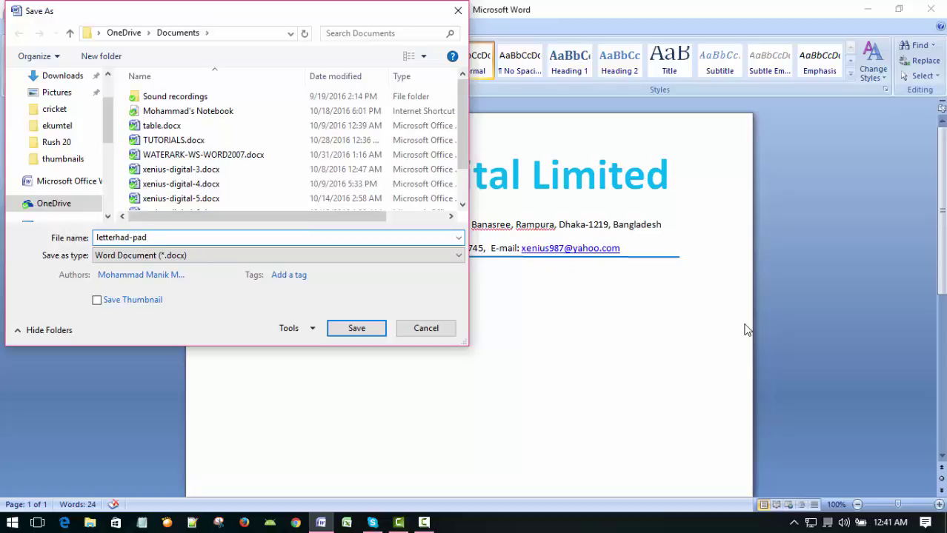
{"action": "type", "text": "1"}
{"action": "left_click", "coordinate": [347, 331]}
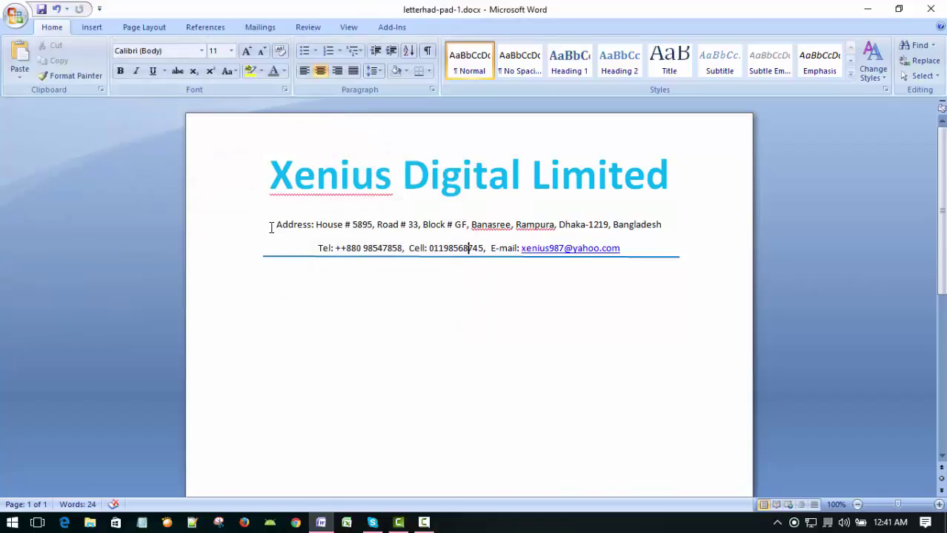
Cut the address and contact lines and add a blank line below the title
{"action": "mouse_move", "coordinate": [272, 225]}
{"action": "left_mouse_down"}
{"action": "mouse_move", "coordinate": [659, 225]}
{"action": "mouse_move", "coordinate": [670, 246]}
{"action": "left_mouse_up"}
{"action": "key", "text": "ctrl+c"}
{"action": "key", "text": "Delete"}
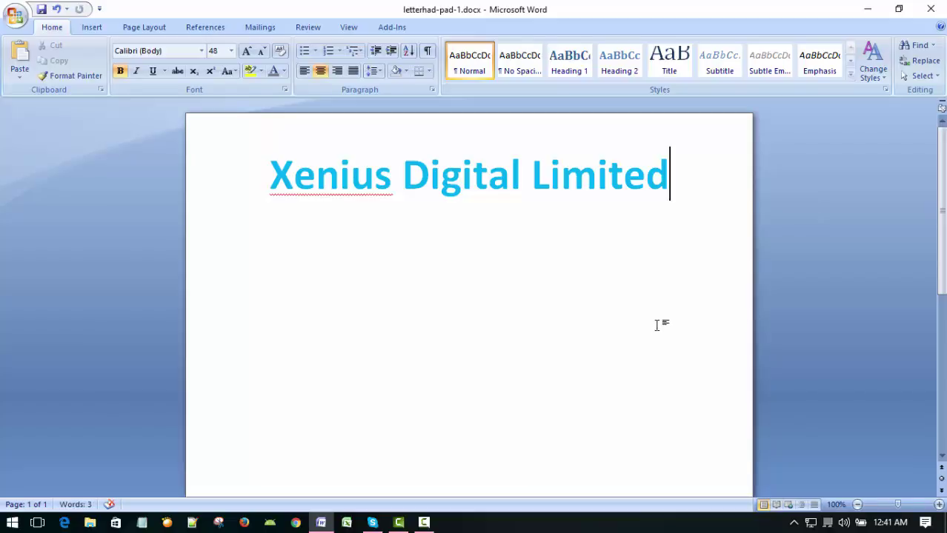
{"action": "key", "text": "Return"}
{"action": "key", "text": "Return"}
{"action": "key", "text": "Return"}
{"action": "scroll", "coordinate": [656, 341], "scroll_direction": "down", "scroll_amount": 3}
{"action": "scroll", "coordinate": [655, 347], "scroll_direction": "down", "scroll_amount": 3}
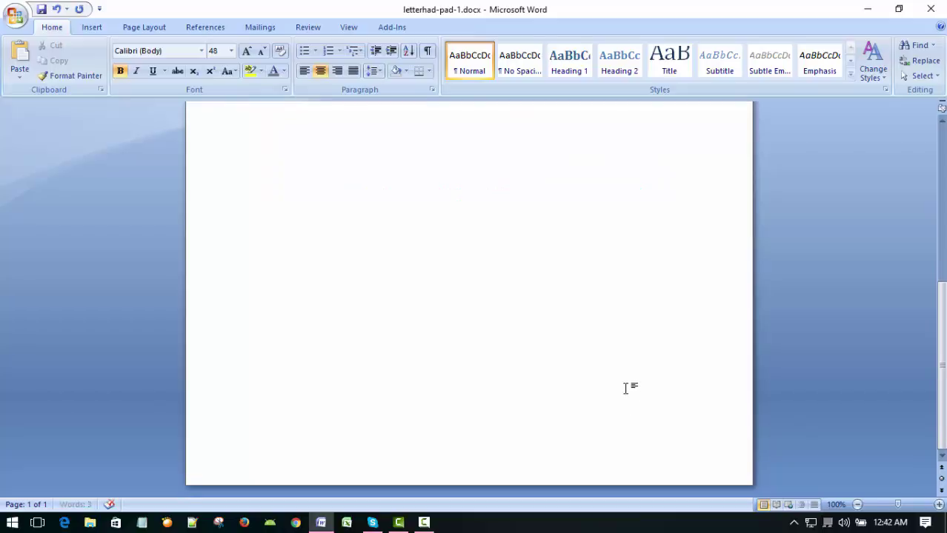
{"action": "scroll", "coordinate": [607, 307], "scroll_direction": "up", "scroll_amount": 2}
{"action": "scroll", "coordinate": [605, 302], "scroll_direction": "up", "scroll_amount": 5}
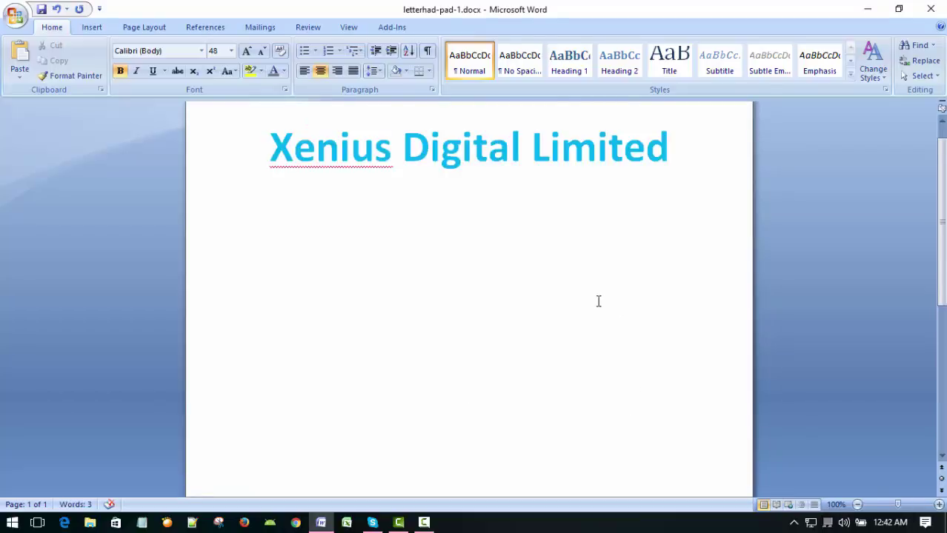
{"action": "scroll", "coordinate": [593, 317], "scroll_direction": "down", "scroll_amount": 5}
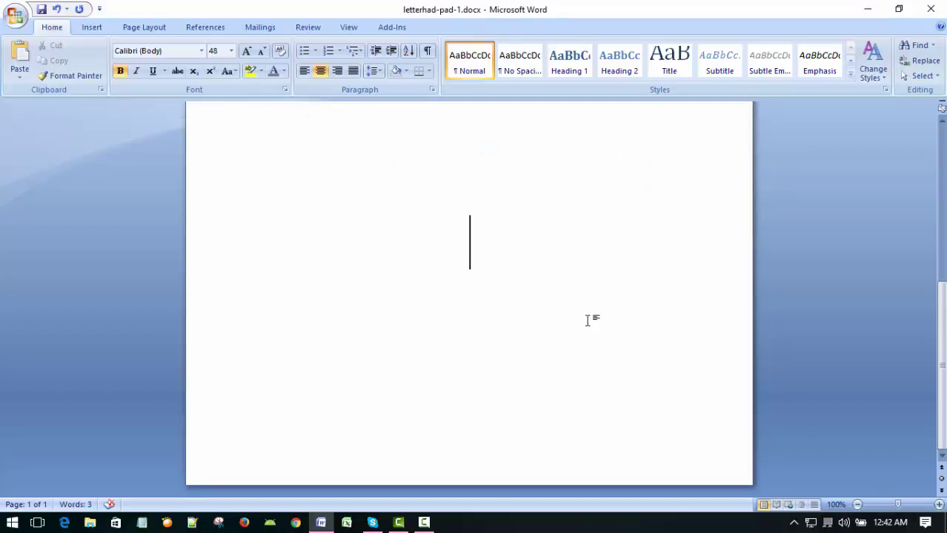
Add more blank lines, then paste the address and contact lines lower on the page
{"action": "key", "text": "Return"}
{"action": "scroll", "coordinate": [589, 323], "scroll_direction": "up", "scroll_amount": 3}
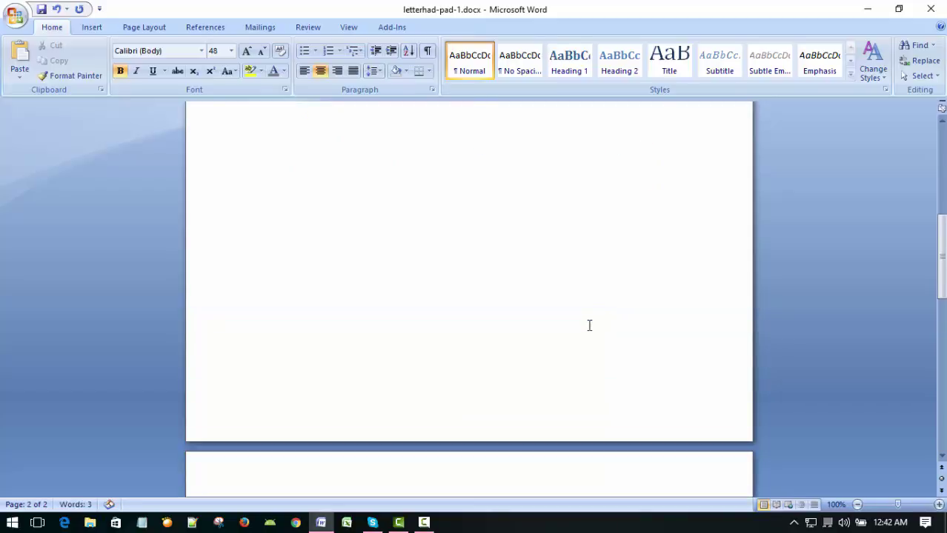
{"action": "left_click", "coordinate": [464, 284]}
{"action": "key", "text": "ctrl+v"}
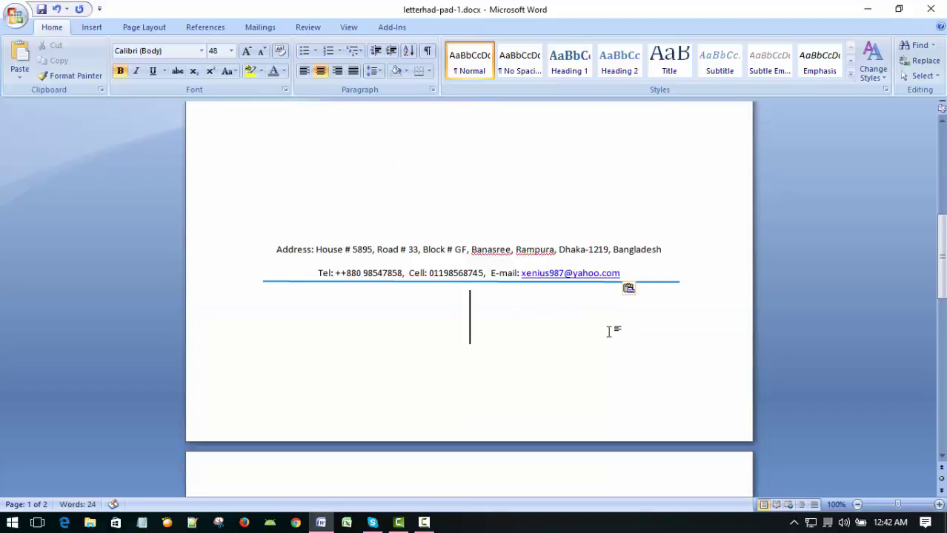
Nudge the blue rule up and add one net blank line before the Address line
{"action": "left_click", "coordinate": [649, 348]}
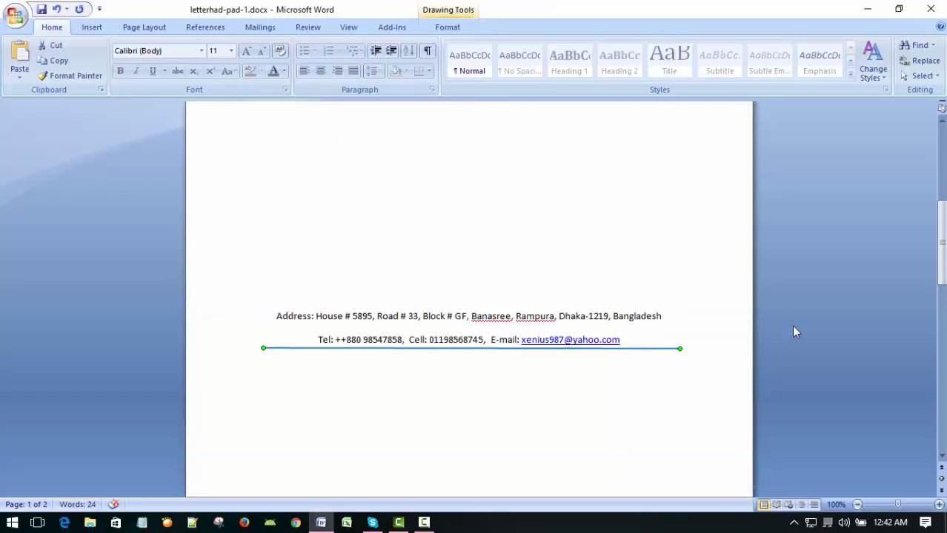
{"action": "key", "text": "Up"}
{"action": "key", "text": "Up"}
{"action": "key", "text": "Up"}
{"action": "key", "text": "Up"}
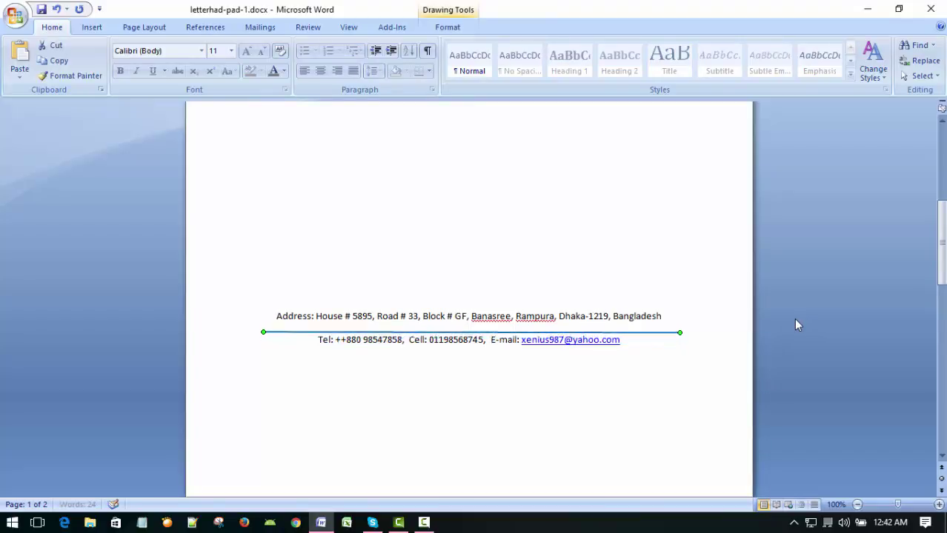
{"action": "key", "text": "Up"}
{"action": "key", "text": "Up"}
{"action": "key", "text": "Up"}
{"action": "key", "text": "Up"}
{"action": "key", "text": "Up"}
{"action": "key", "text": "Up"}
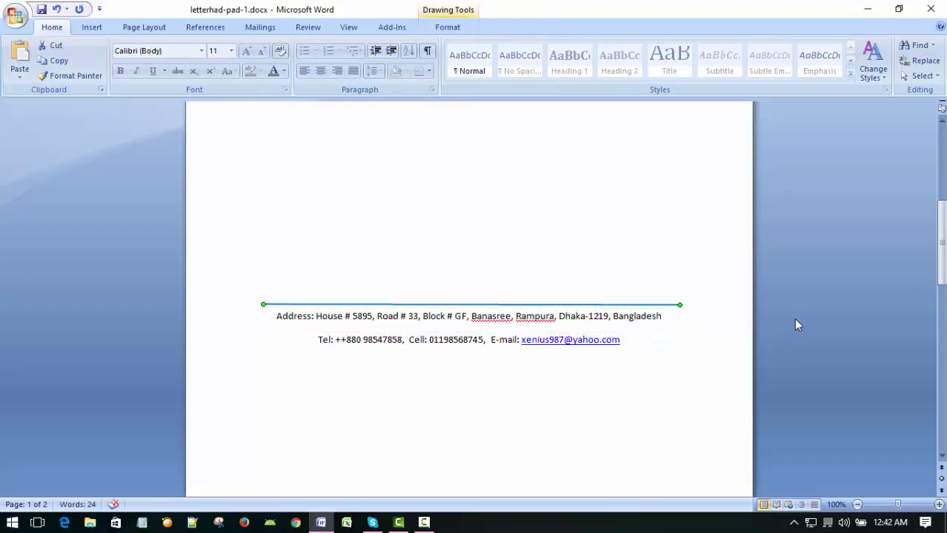
{"action": "scroll", "coordinate": [548, 320], "scroll_direction": "down", "scroll_amount": 2}
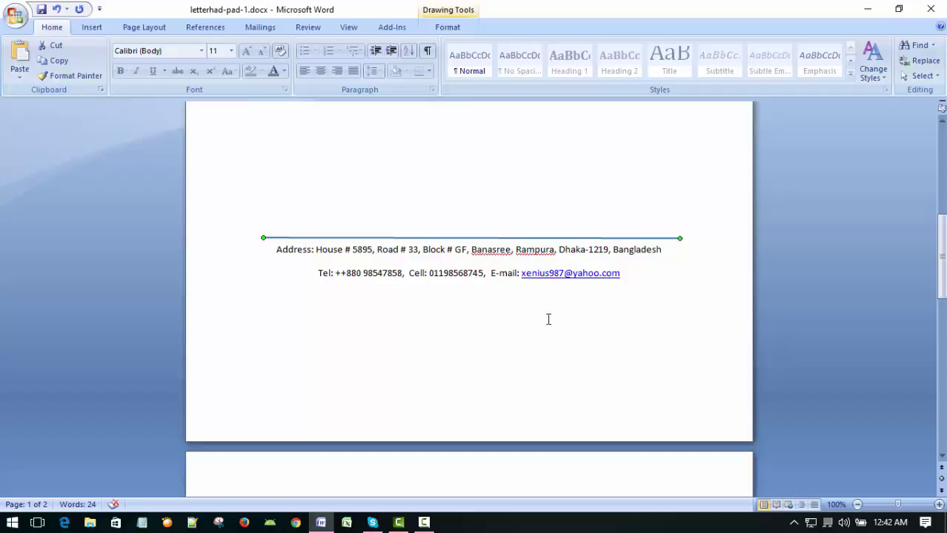
{"action": "left_click", "coordinate": [532, 250]}
{"action": "key", "text": "Return"}
{"action": "key", "text": "Return"}
{"action": "key", "text": "Return"}
{"action": "key", "text": "Return"}
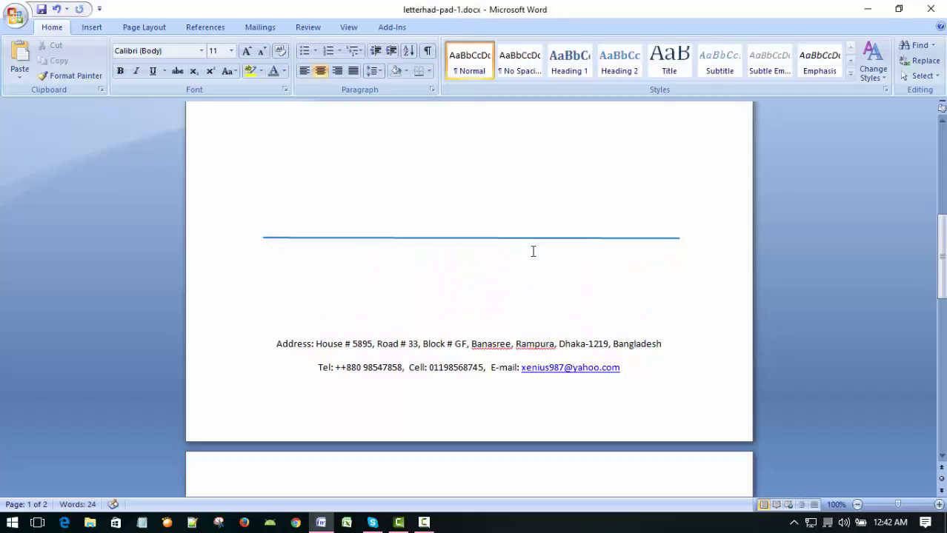
{"action": "key", "text": "Return"}
{"action": "key", "text": "Return"}
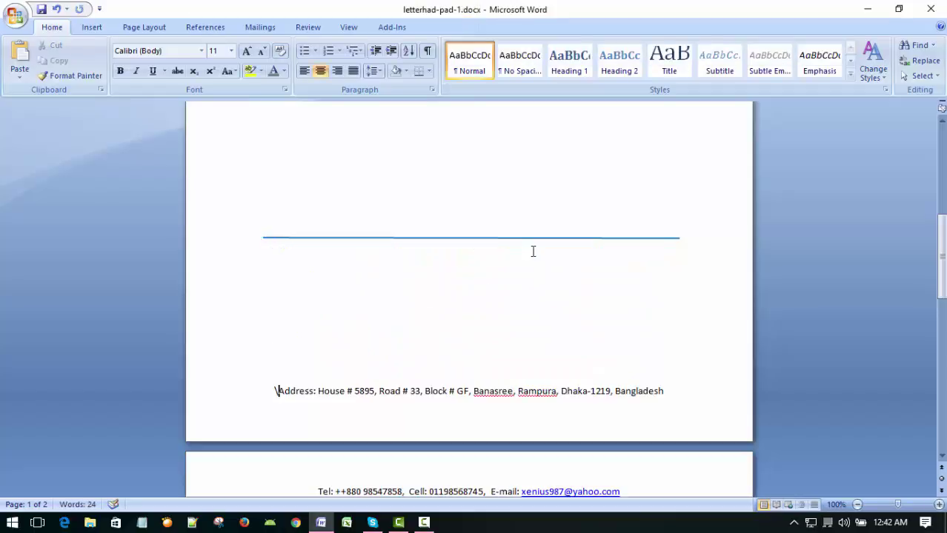
{"action": "key", "text": "Up"}
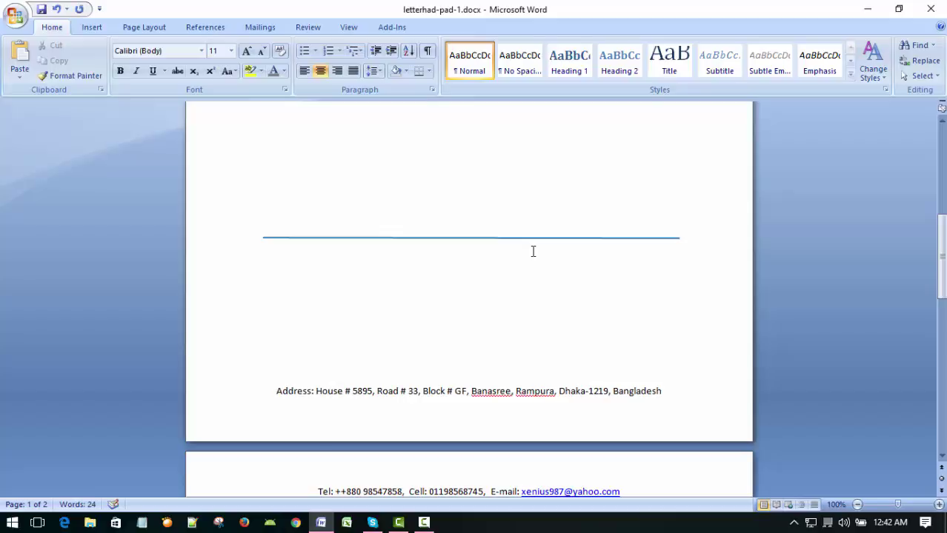
{"action": "key", "text": "Delete"}
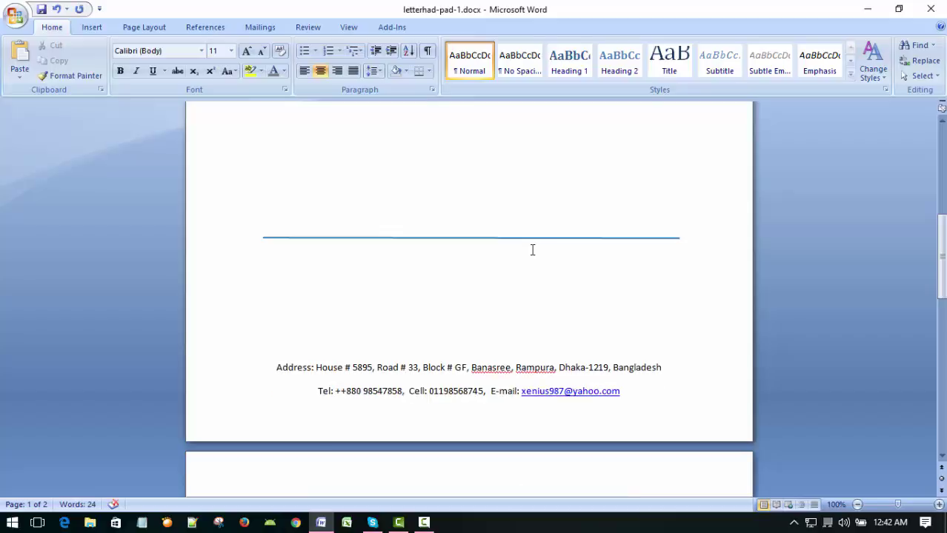
Nudge the blue rule down nine steps until it sits just above the Address line
{"action": "left_click", "coordinate": [549, 238]}
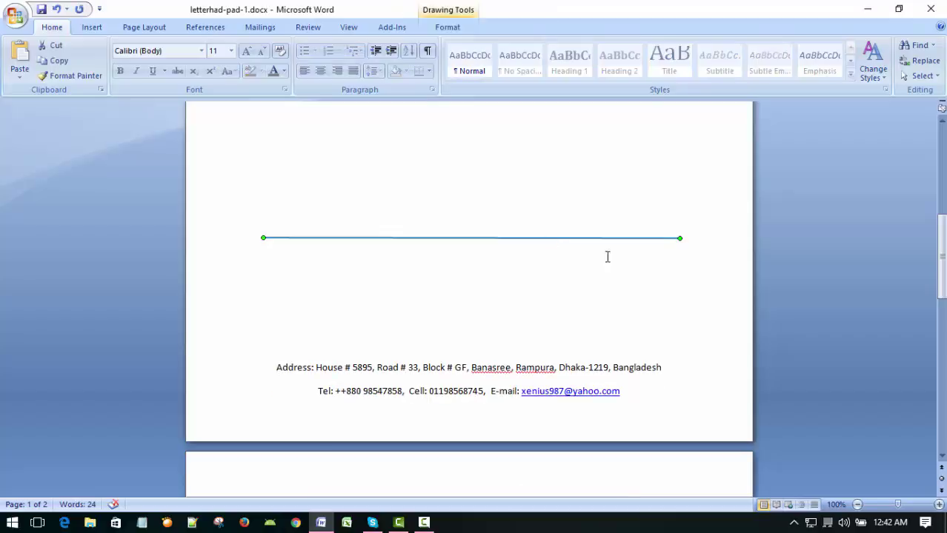
{"action": "key", "text": "Down"}
{"action": "key", "text": "Down"}
{"action": "key", "text": "Down"}
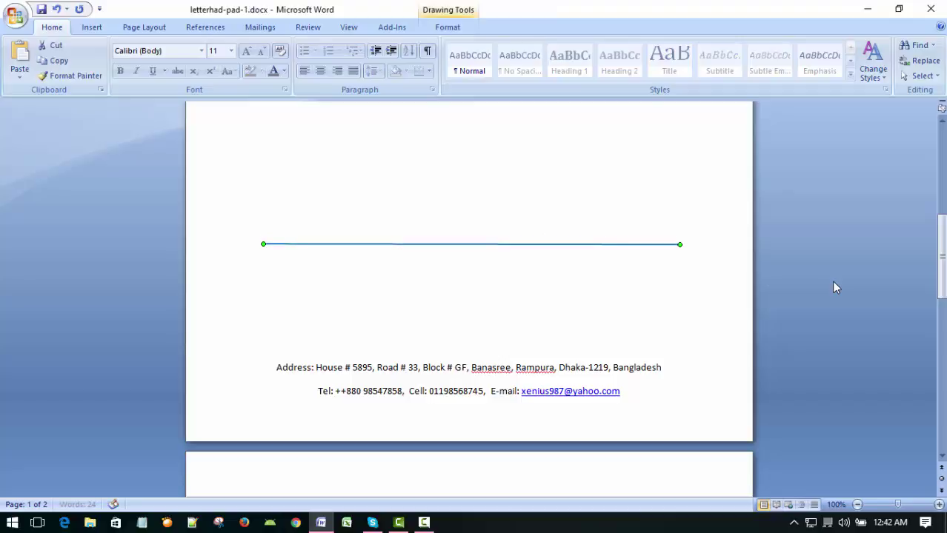
{"action": "key", "text": "Down"}
{"action": "key", "text": "Down"}
{"action": "key", "text": "Down"}
{"action": "key", "text": "Down"}
{"action": "key", "text": "Down"}
{"action": "key", "text": "Down"}
{"action": "key", "text": "Down"}
{"action": "key", "text": "Down"}
{"action": "key", "text": "Down"}
{"action": "key", "text": "Down"}
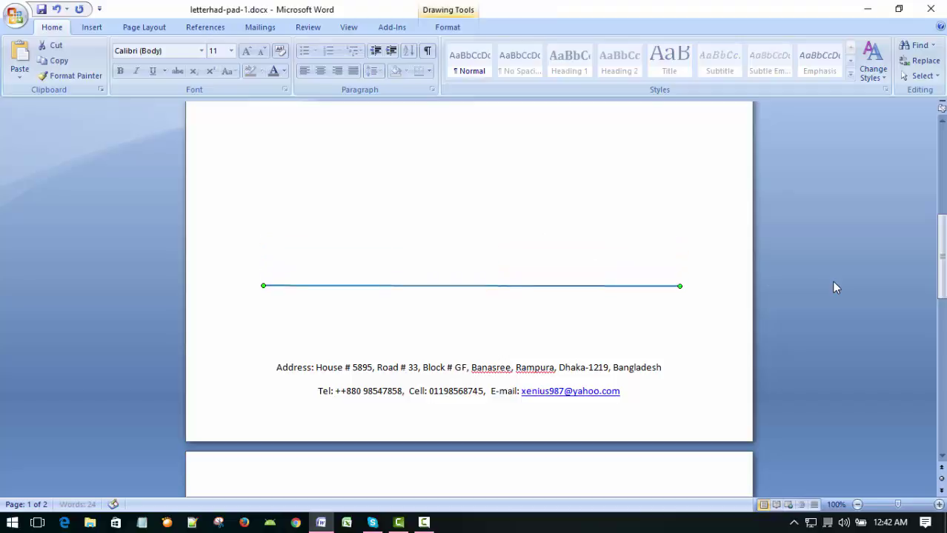
{"action": "key", "text": "Down"}
{"action": "key", "text": "Down"}
{"action": "key", "text": "Down"}
{"action": "key", "text": "Down"}
{"action": "key", "text": "Down"}
{"action": "key", "text": "Down"}
{"action": "key", "text": "Down"}
{"action": "key", "text": "Down"}
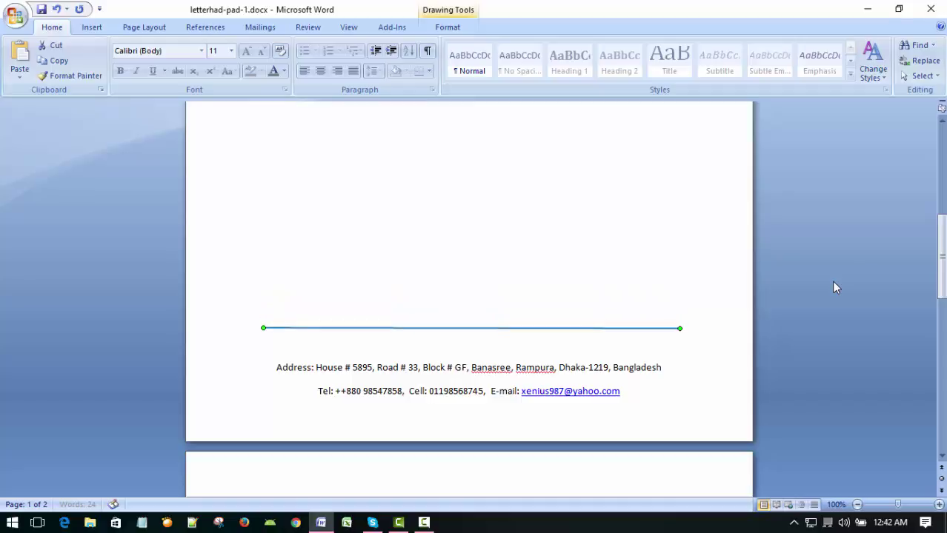
{"action": "key", "text": "Down"}
{"action": "key", "text": "Down"}
{"action": "key", "text": "Down"}
{"action": "key", "text": "Down"}
{"action": "key", "text": "Down"}
{"action": "key", "text": "Down"}
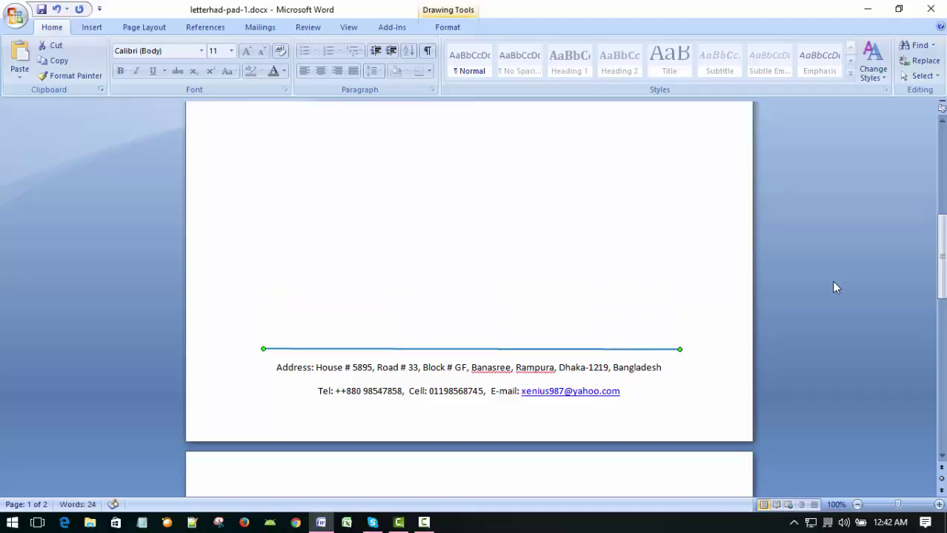
{"action": "key", "text": "Down"}
{"action": "key", "text": "Down"}
{"action": "key", "text": "Down"}
{"action": "key", "text": "Down"}
{"action": "key", "text": "Down"}
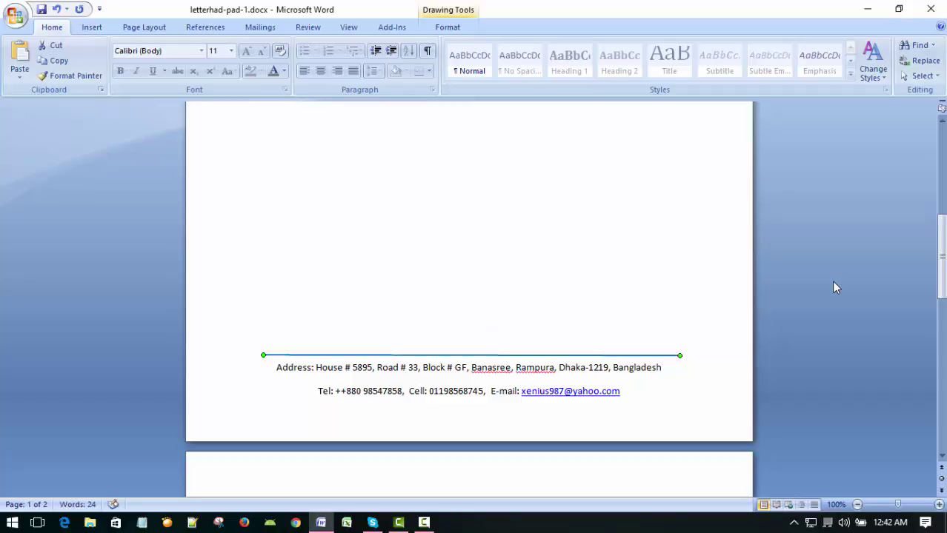
{"action": "key", "text": "Down"}
{"action": "key", "text": "Down"}
{"action": "key", "text": "Down"}
{"action": "key", "text": "Down"}
{"action": "key", "text": "Down"}
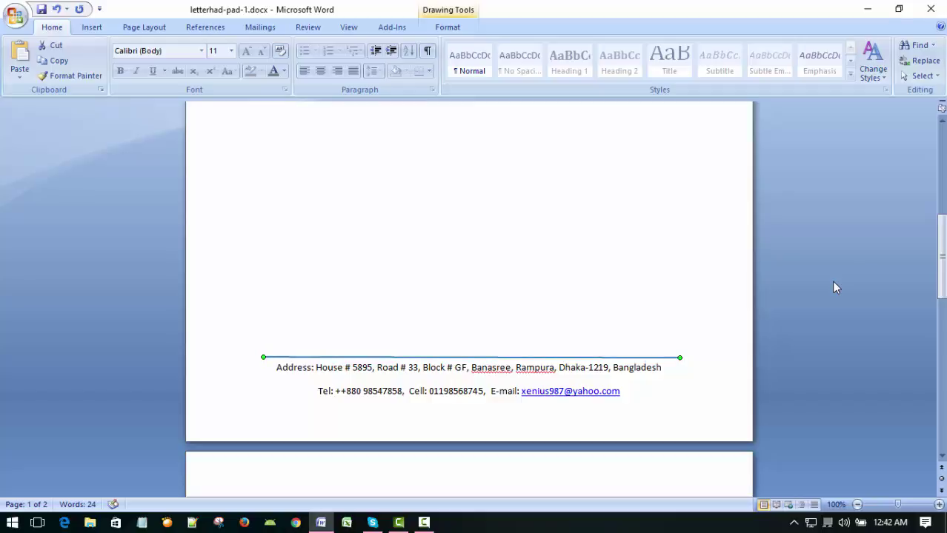
{"action": "key", "text": "Down"}
{"action": "key", "text": "Down"}
{"action": "key", "text": "Down"}
{"action": "key", "text": "Down"}
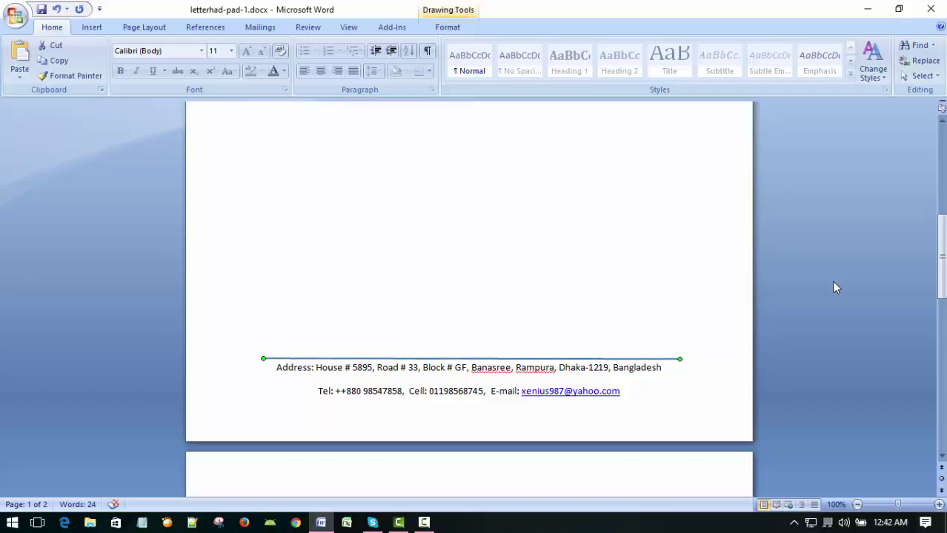
{"action": "key", "text": "Down"}
{"action": "key", "text": "Down"}
{"action": "key", "text": "Down"}
{"action": "key", "text": "Down"}
{"action": "key", "text": "Down"}
{"action": "key", "text": "Down"}
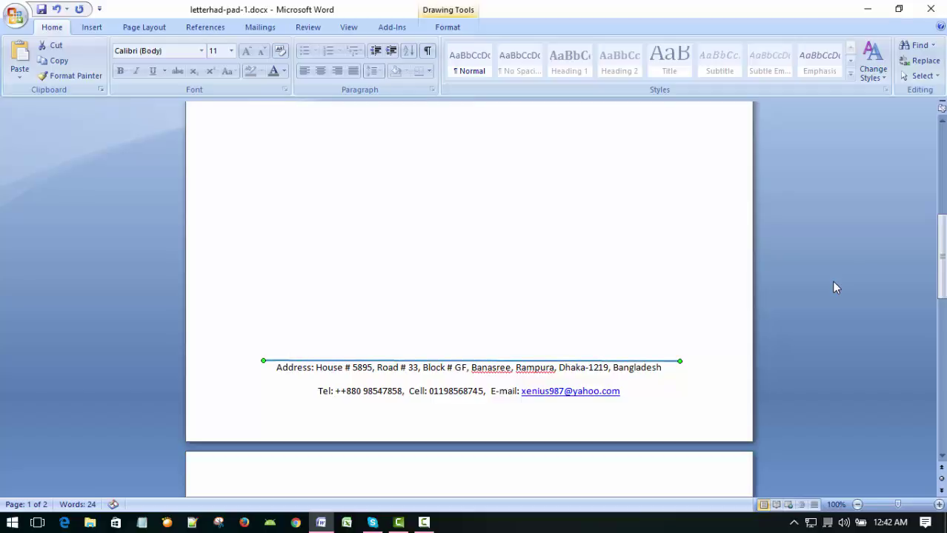
{"action": "key", "text": "Down"}
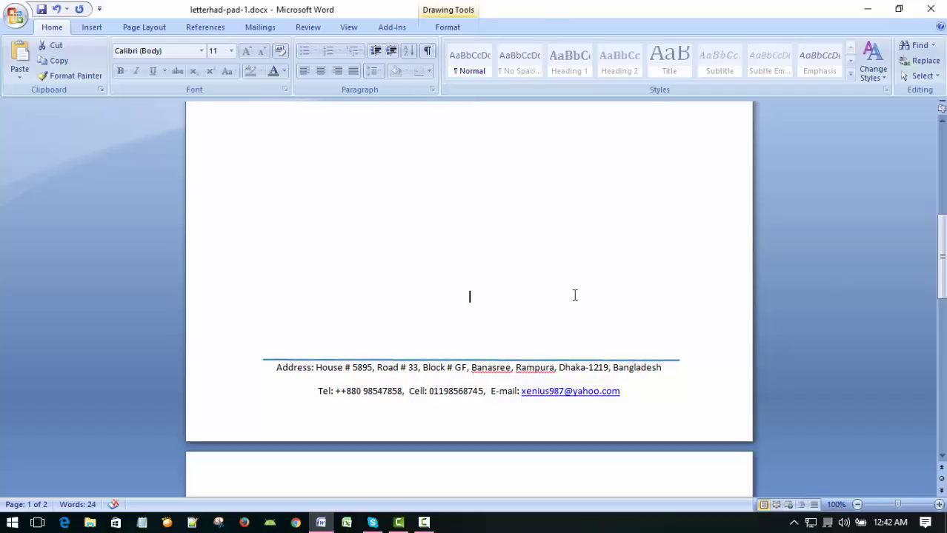
{"action": "left_click", "coordinate": [574, 295]}
{"action": "scroll", "coordinate": [574, 295], "scroll_direction": "up", "scroll_amount": 4}
{"action": "scroll", "coordinate": [575, 295], "scroll_direction": "up", "scroll_amount": 6}
{"action": "left_click", "coordinate": [573, 295]}
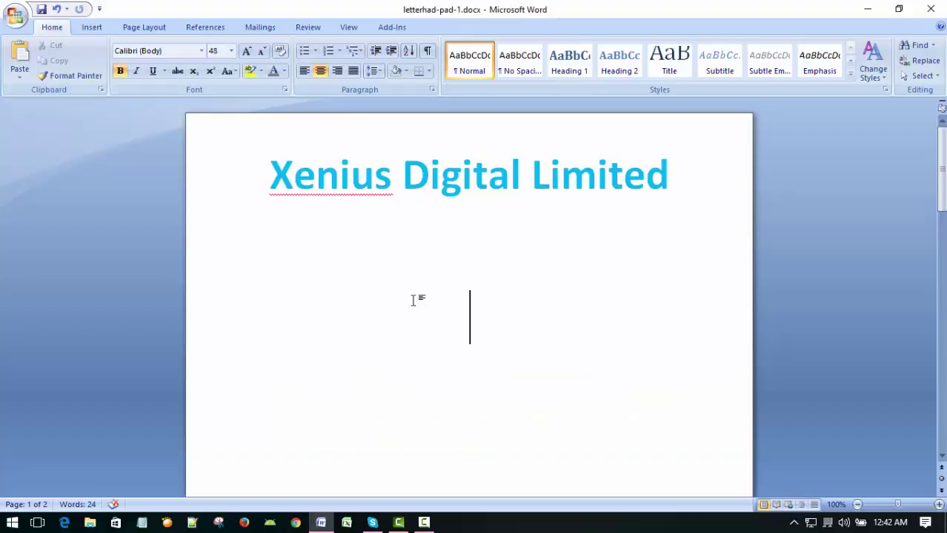
{"action": "scroll", "coordinate": [487, 277], "scroll_direction": "down", "scroll_amount": 8}
{"action": "scroll", "coordinate": [488, 276], "scroll_direction": "down", "scroll_amount": 5}
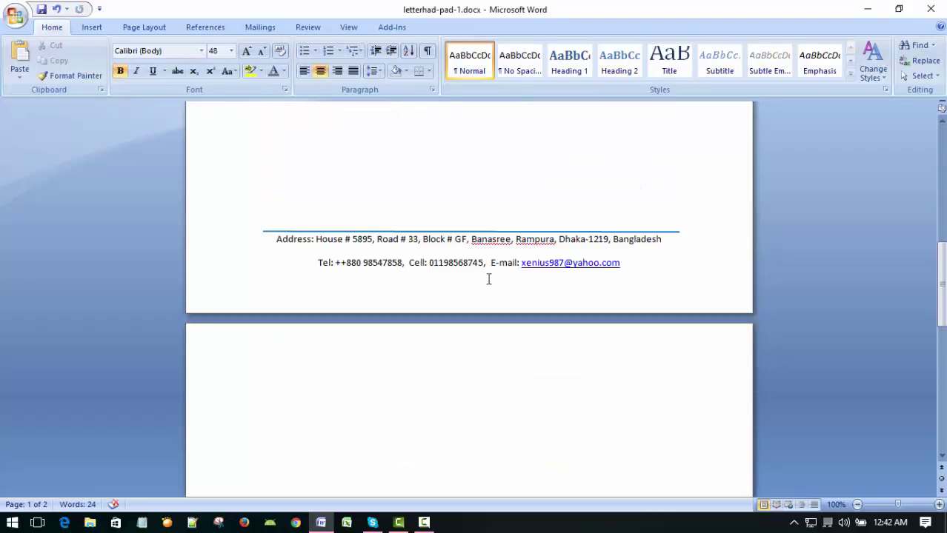
{"action": "scroll", "coordinate": [494, 252], "scroll_direction": "up", "scroll_amount": 6}
{"action": "scroll", "coordinate": [494, 256], "scroll_direction": "up", "scroll_amount": 8}
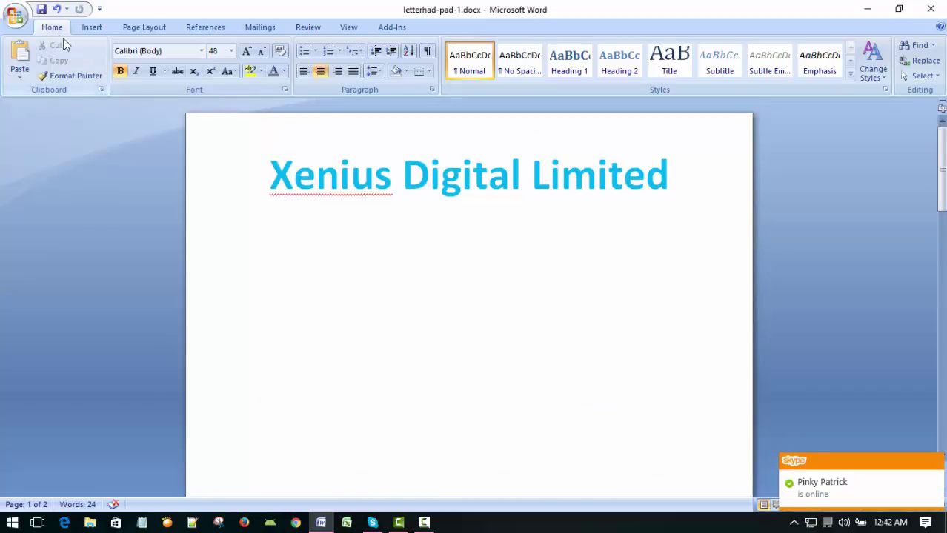
{"action": "left_click", "coordinate": [16, 16]}
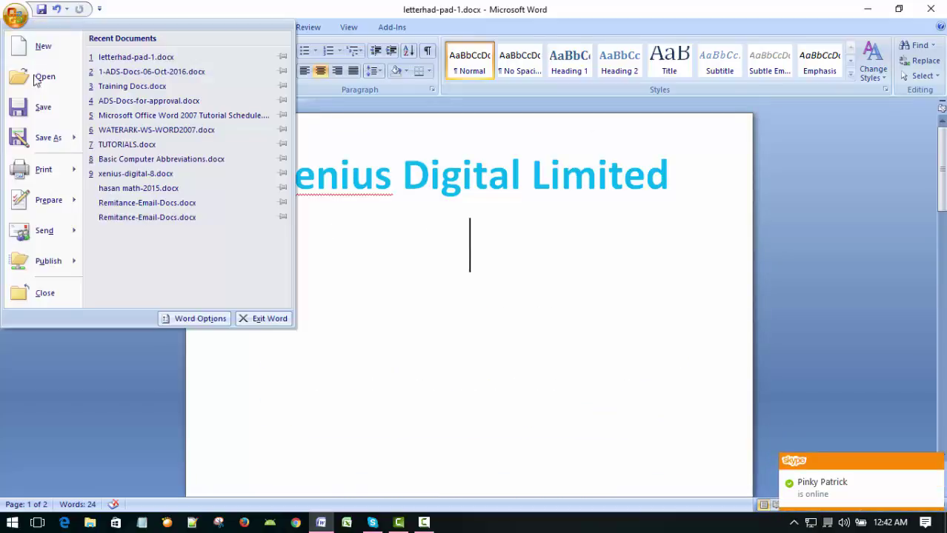
{"action": "mouse_move", "coordinate": [52, 171]}
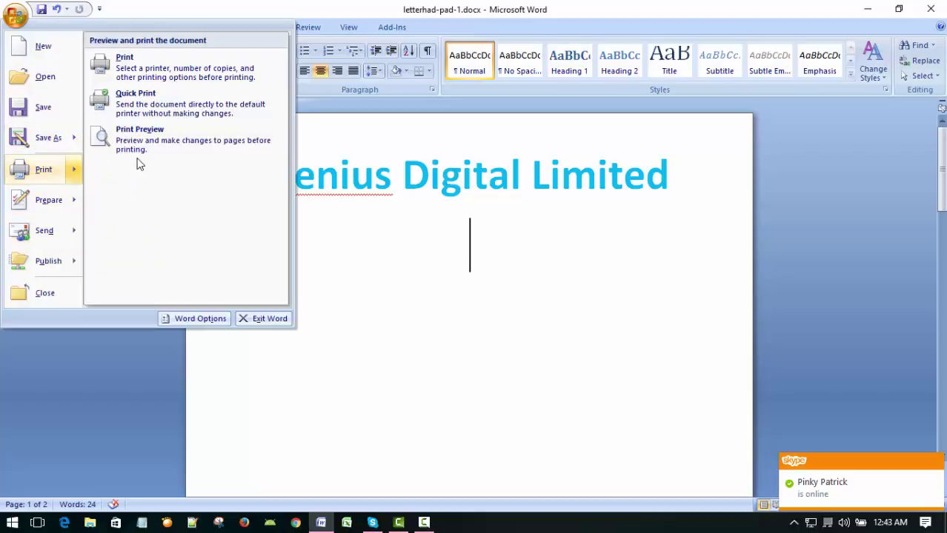
{"action": "left_click", "coordinate": [137, 159]}
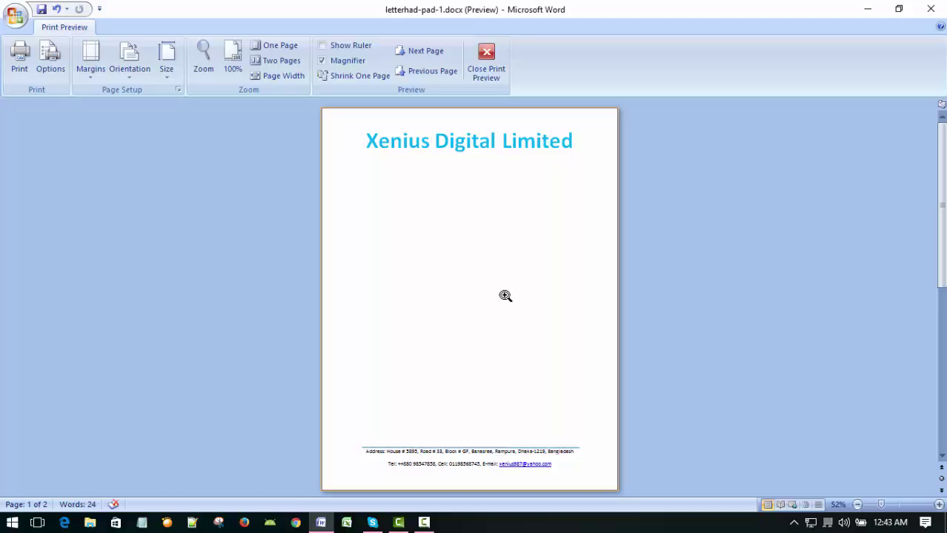
{"action": "left_click", "coordinate": [505, 295]}
{"action": "left_click", "coordinate": [499, 294]}
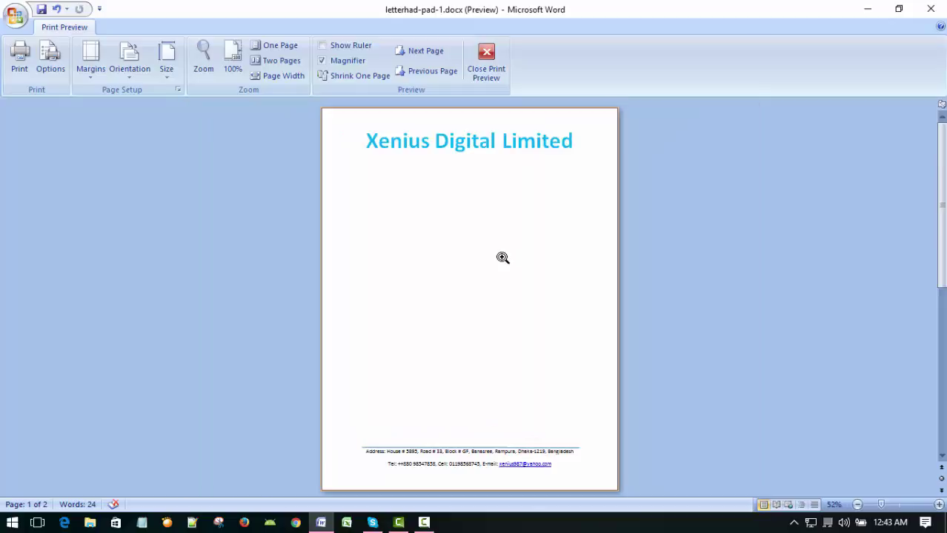
{"action": "left_click", "coordinate": [498, 266]}
{"action": "left_click", "coordinate": [499, 263]}
{"action": "left_click", "coordinate": [486, 443]}
{"action": "left_click", "coordinate": [489, 360]}
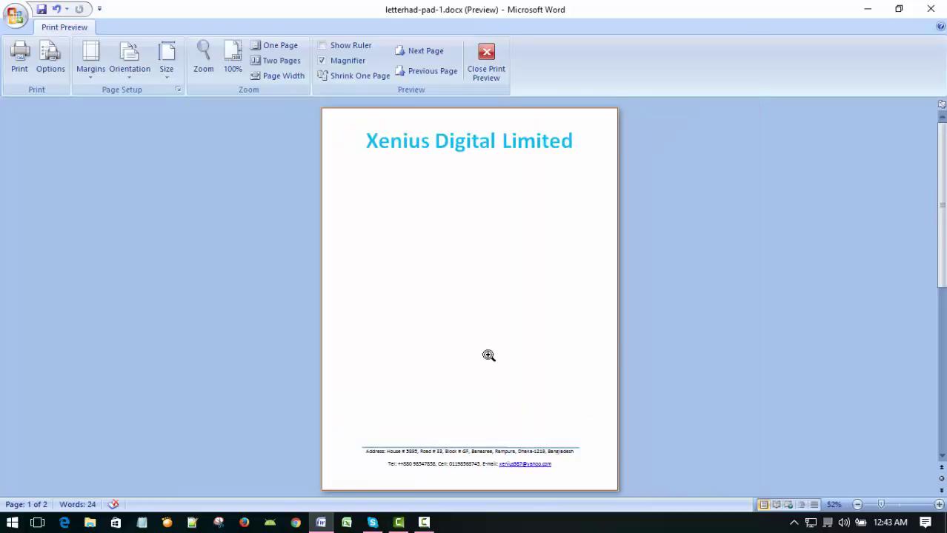
{"action": "left_click", "coordinate": [488, 199]}
{"action": "left_click", "coordinate": [558, 311]}
{"action": "left_click", "coordinate": [516, 237]}
{"action": "left_click", "coordinate": [524, 319]}
{"action": "scroll", "coordinate": [526, 338], "scroll_direction": "down", "scroll_amount": 3}
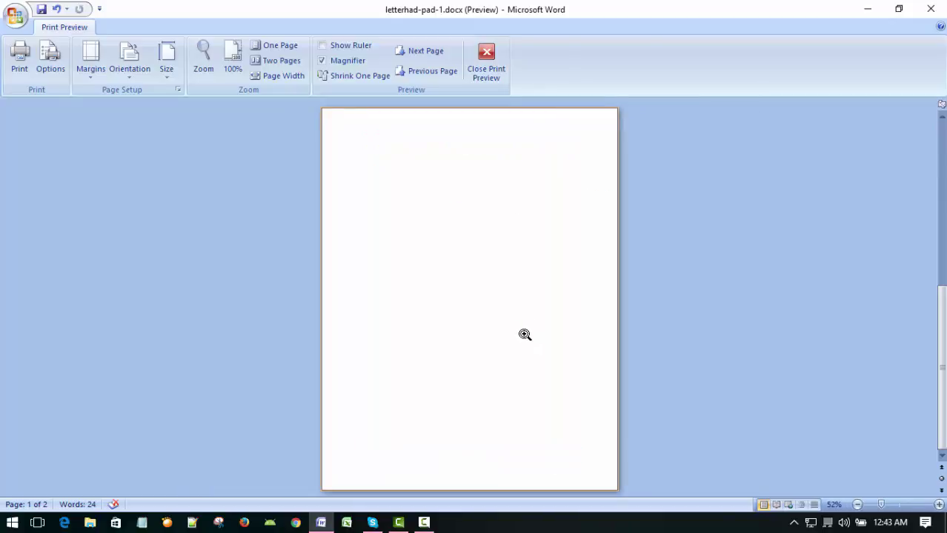
{"action": "scroll", "coordinate": [525, 335], "scroll_direction": "up", "scroll_amount": 3}
{"action": "left_click", "coordinate": [486, 161]}
{"action": "left_click", "coordinate": [514, 270]}
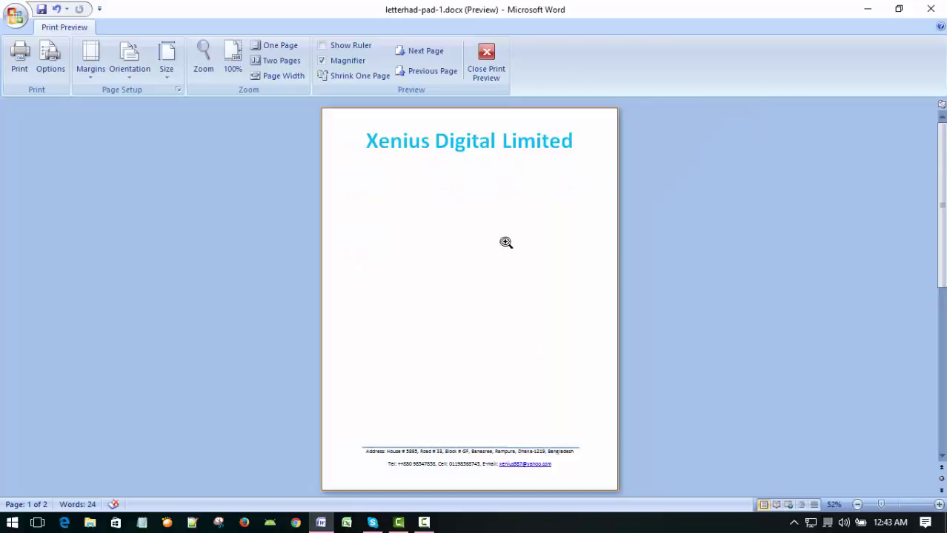
{"action": "left_click", "coordinate": [503, 230]}
{"action": "left_click", "coordinate": [522, 296]}
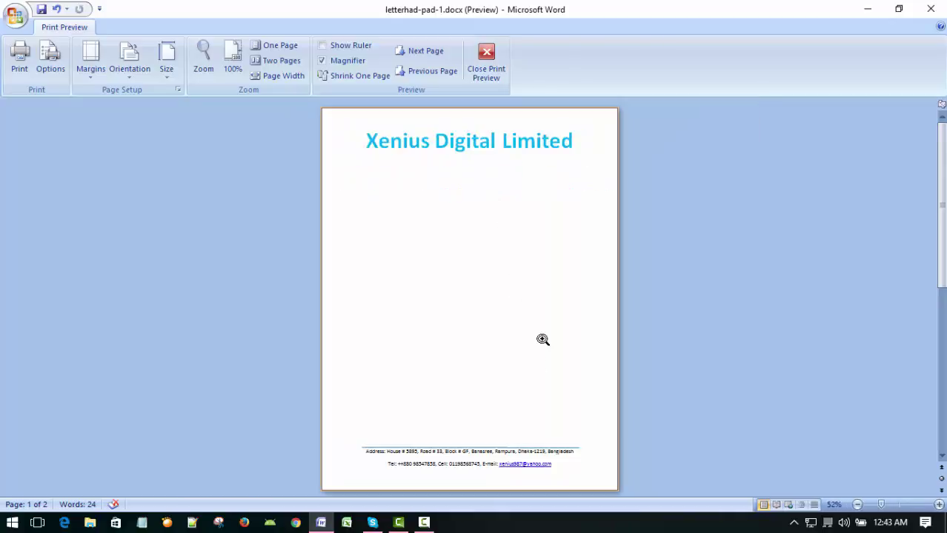
{"action": "left_click", "coordinate": [489, 447]}
{"action": "left_click", "coordinate": [490, 447]}
{"action": "left_click", "coordinate": [486, 78]}
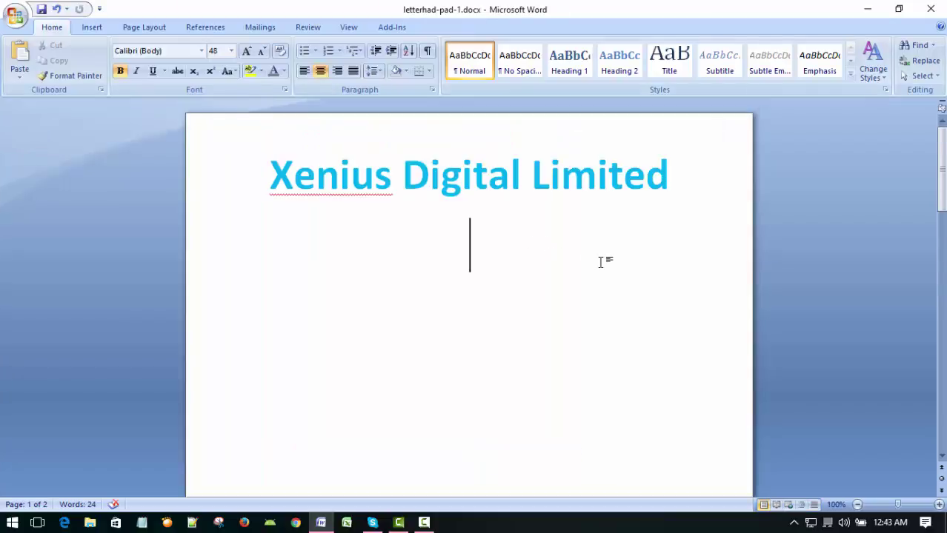
Save As Word Document, changing the name letterhad-pad-1.docx to letterhad-pad-2.docx
{"action": "left_click", "coordinate": [14, 14]}
{"action": "mouse_move", "coordinate": [52, 138]}
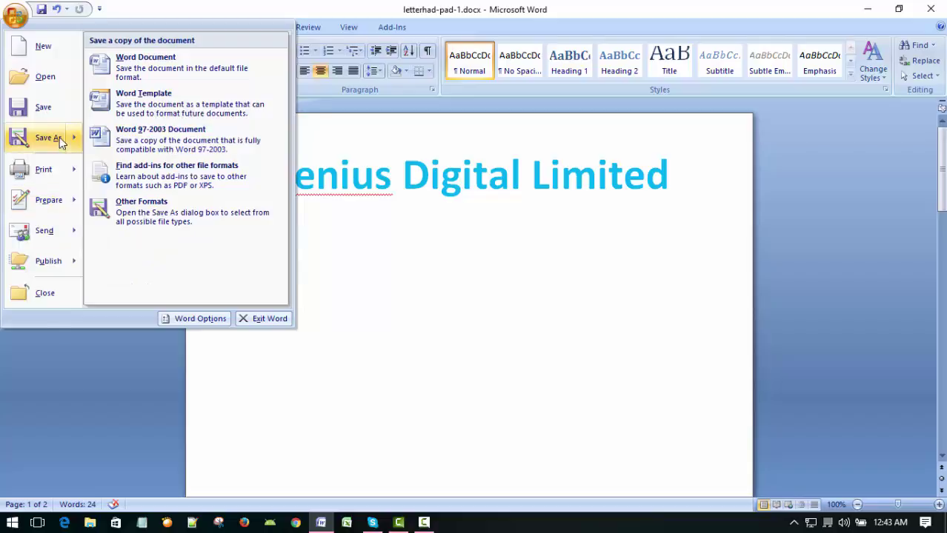
{"action": "left_click", "coordinate": [137, 71]}
{"action": "scroll", "coordinate": [222, 206], "scroll_direction": "down", "scroll_amount": 2}
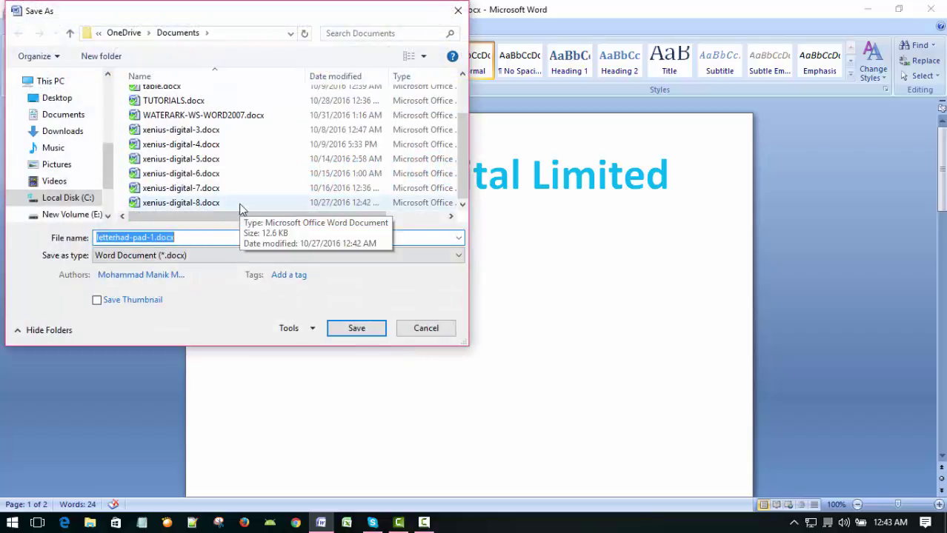
{"action": "scroll", "coordinate": [241, 185], "scroll_direction": "up", "scroll_amount": 2}
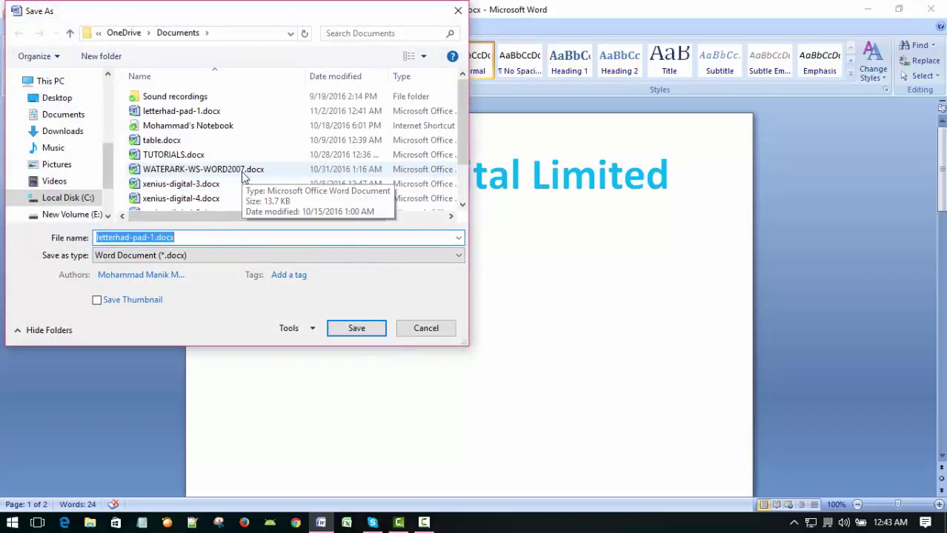
{"action": "left_click", "coordinate": [211, 112]}
{"action": "left_click", "coordinate": [226, 237]}
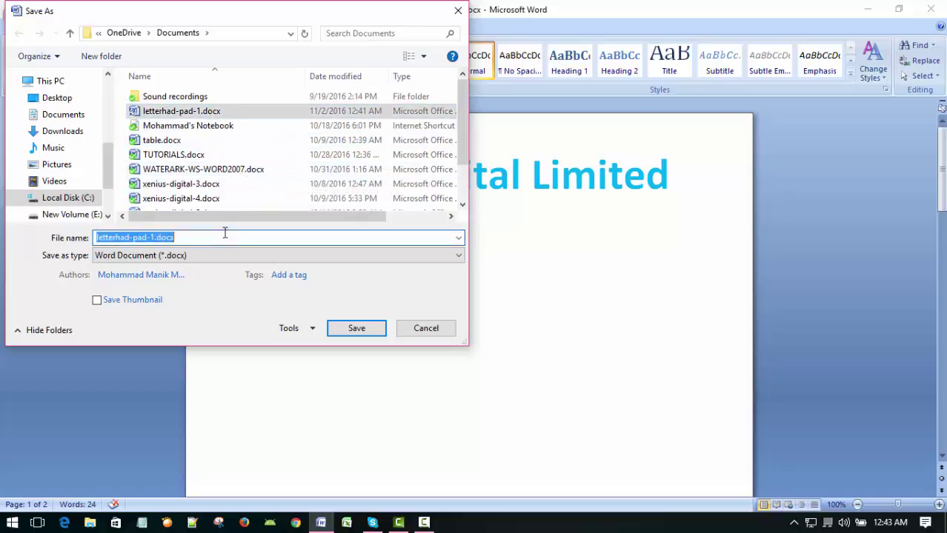
{"action": "key", "text": "End"}
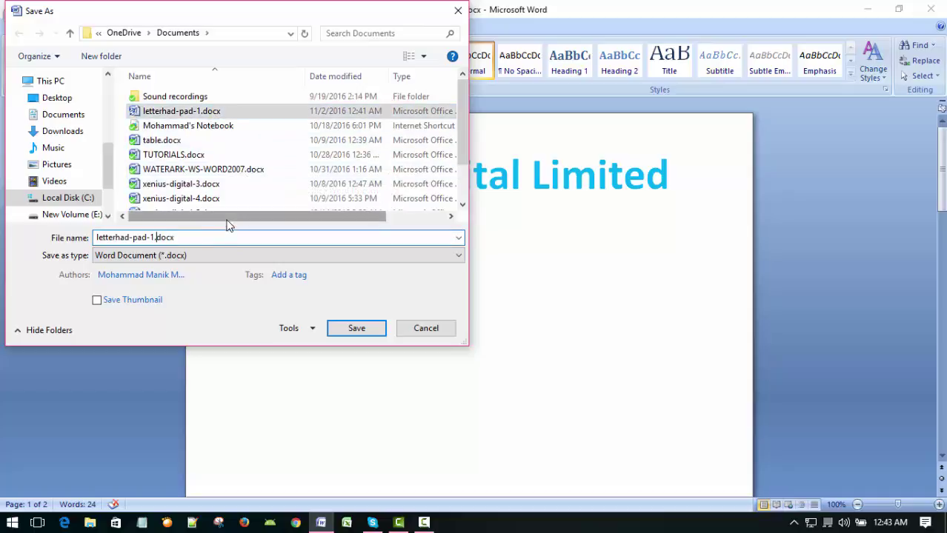
{"action": "key", "text": "BackSpace"}
{"action": "type", "text": "2"}
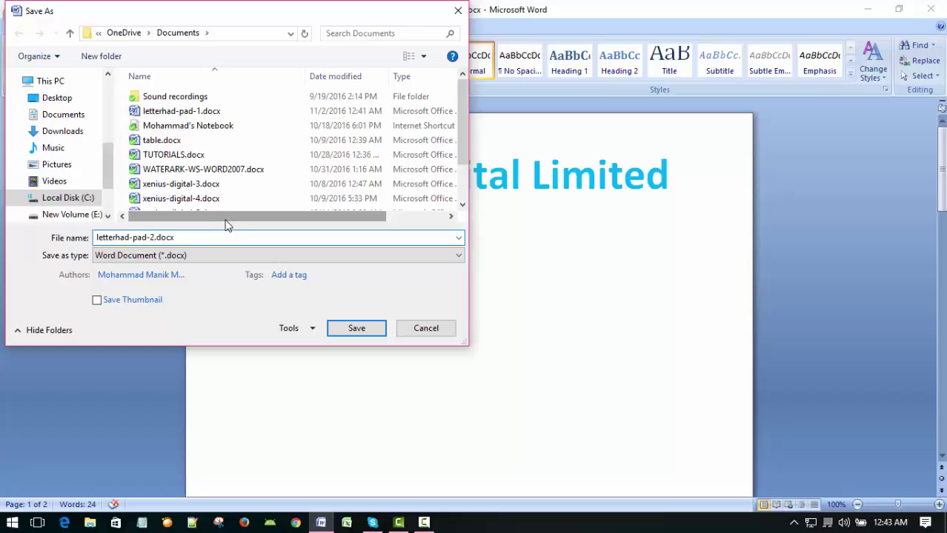
{"action": "left_click", "coordinate": [356, 328]}
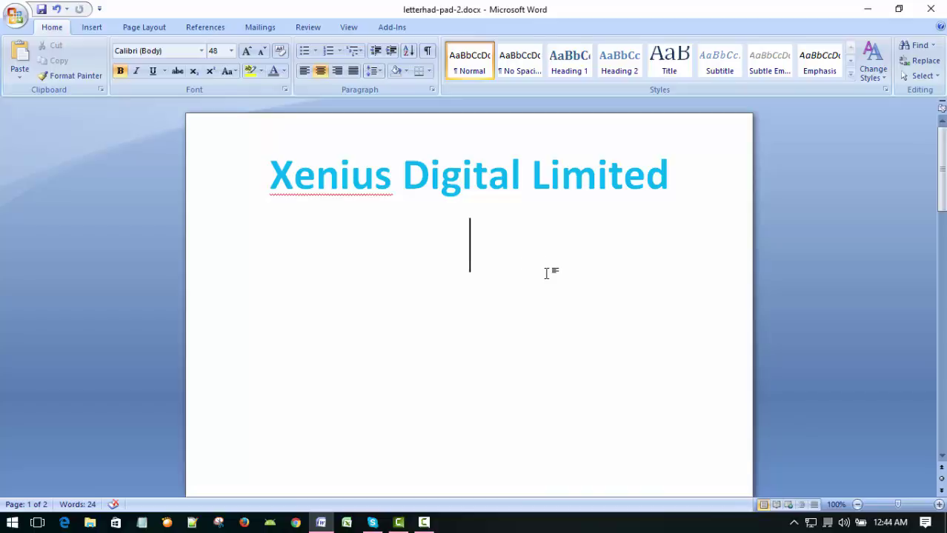
Close letterhad-pad-2.docx and create a new blank document, Document2, with Ctrl+N
{"action": "left_click", "coordinate": [21, 17]}
{"action": "left_click", "coordinate": [46, 293]}
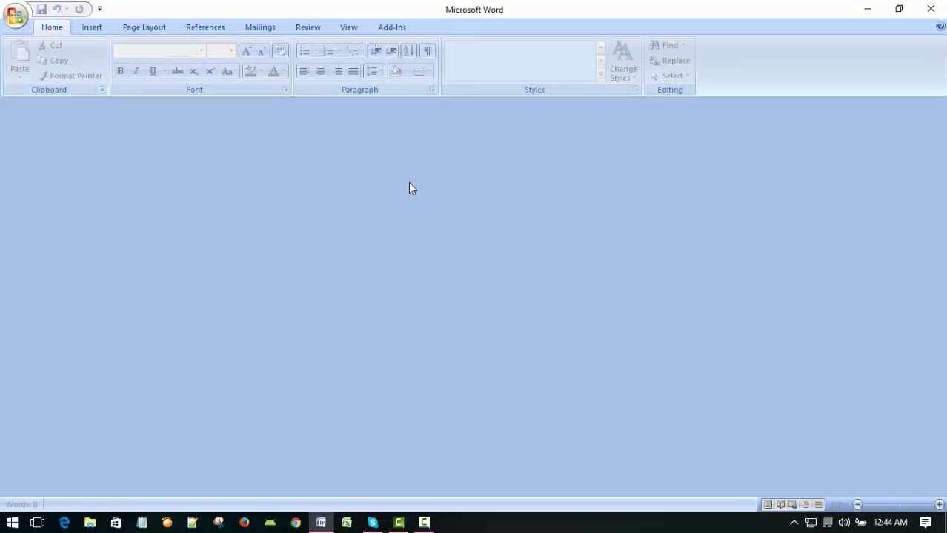
{"action": "key", "text": "ctrl+n"}
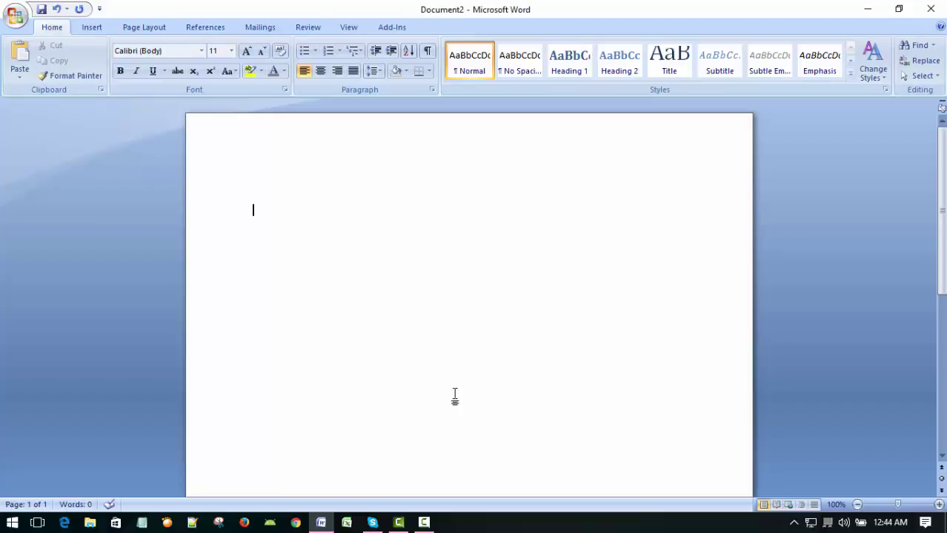
{"action": "left_click", "coordinate": [424, 523]}
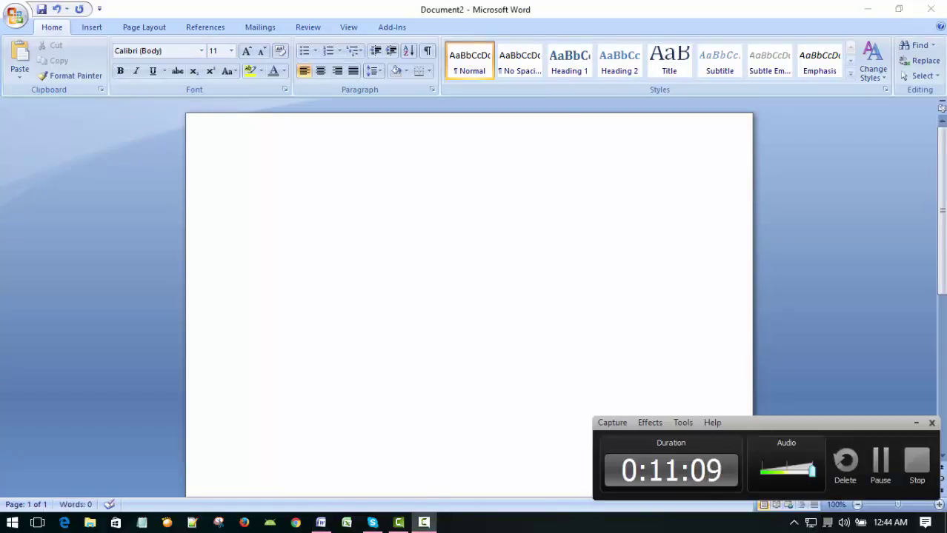
{"action": "left_click", "coordinate": [915, 422]}
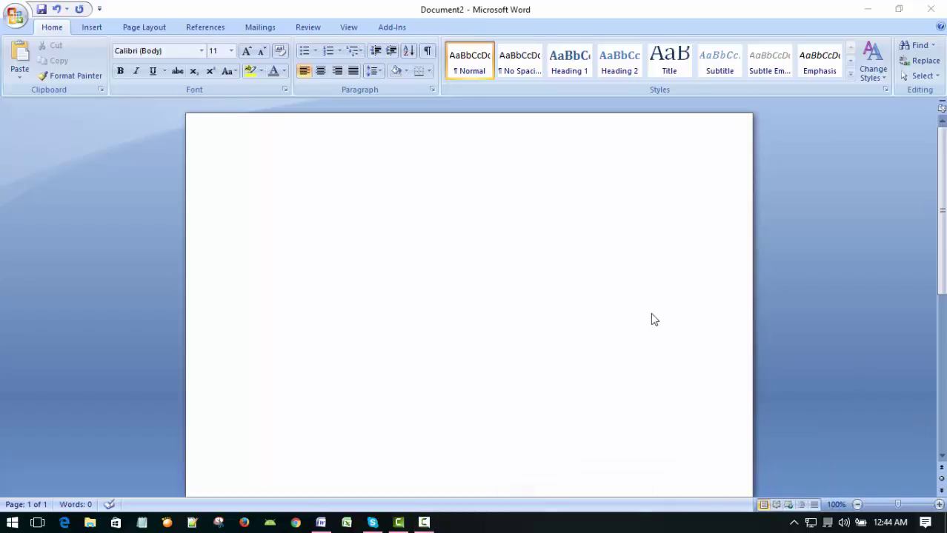
{"action": "left_click", "coordinate": [469, 195]}
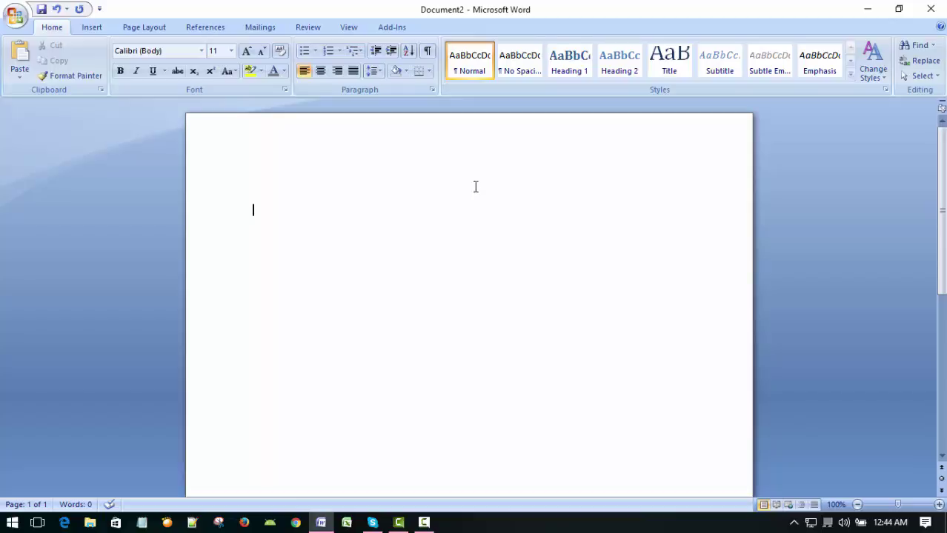
Insert the built-in Blank header and delete its [Type text] placeholder
{"action": "left_click", "coordinate": [92, 27]}
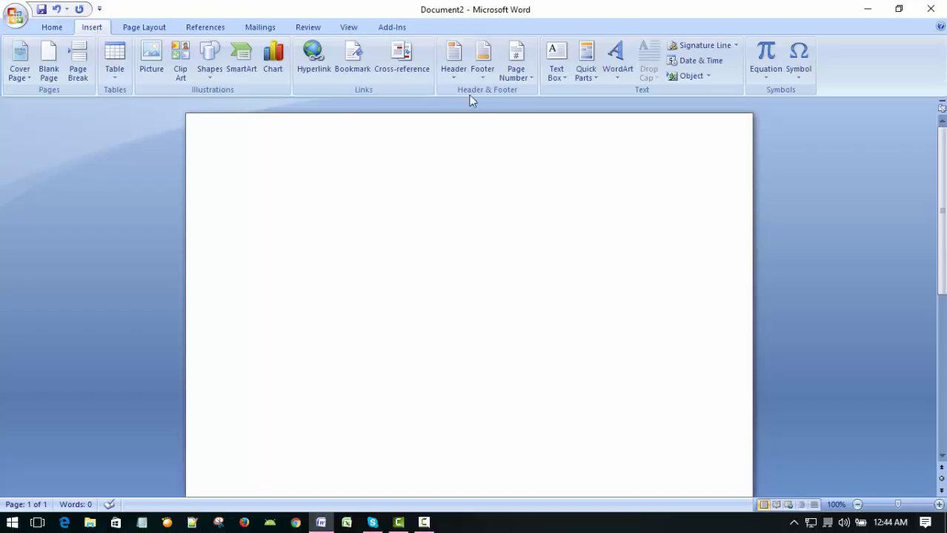
{"action": "left_click", "coordinate": [454, 58]}
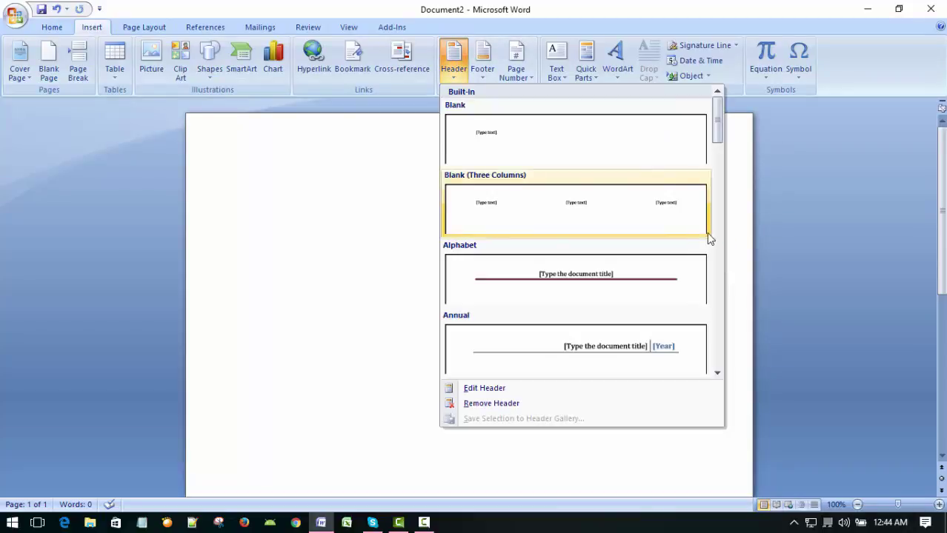
{"action": "left_click", "coordinate": [539, 138]}
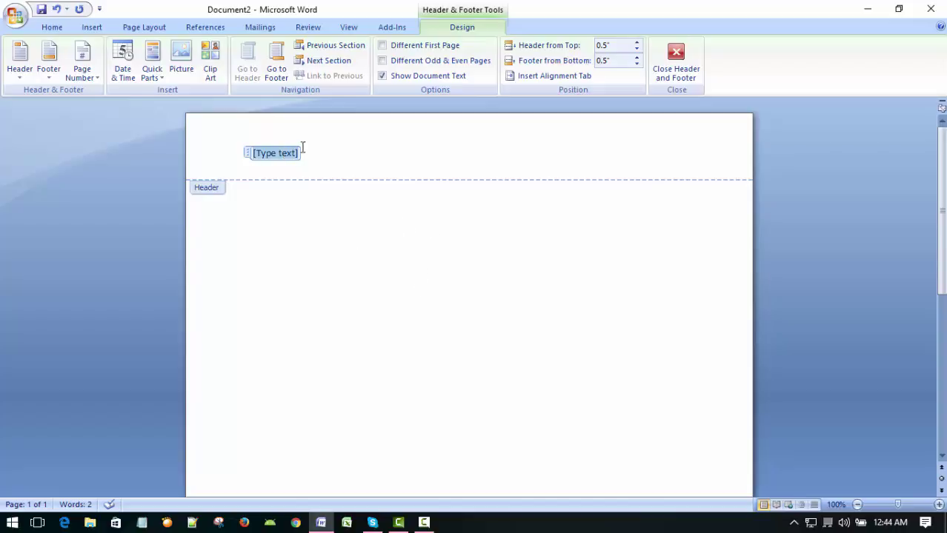
{"action": "key", "text": "Delete"}
Insert an orange-style WordArt in the header and type 'Xenius Digital Limited'
{"action": "left_click", "coordinate": [92, 26]}
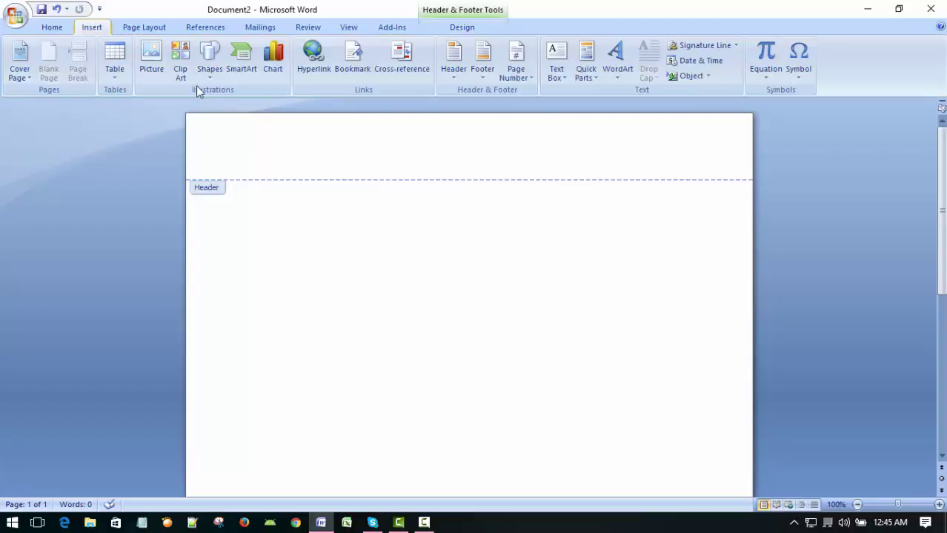
{"action": "left_click", "coordinate": [617, 77]}
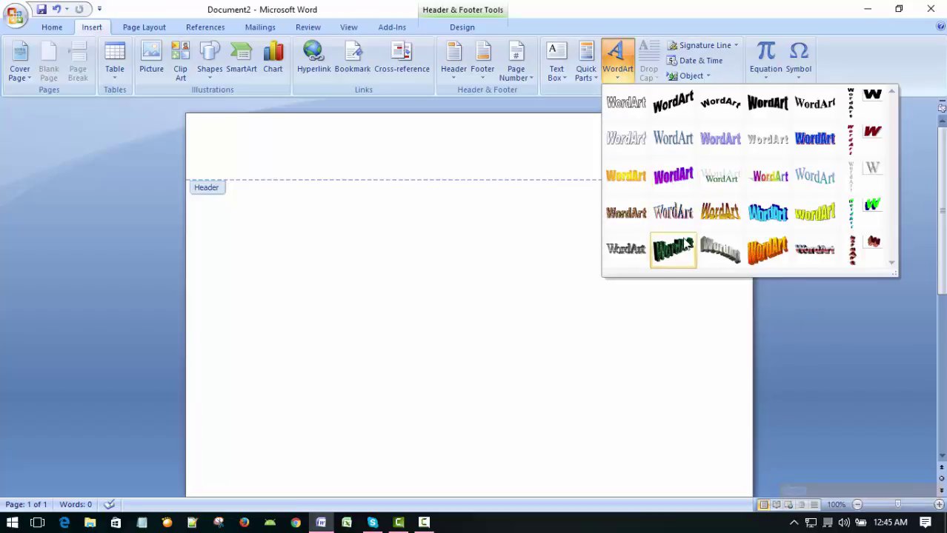
{"action": "left_click", "coordinate": [631, 180]}
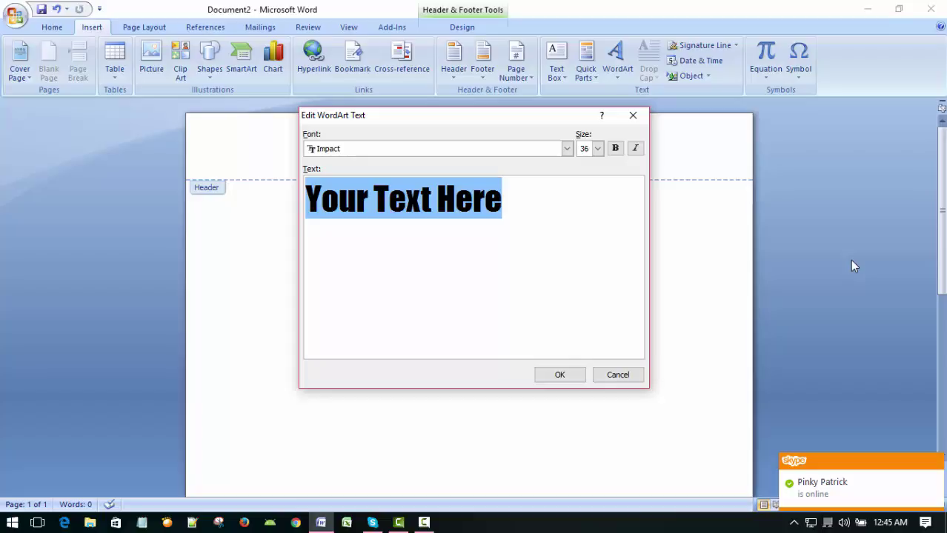
{"action": "type", "text": "Xenius D"}
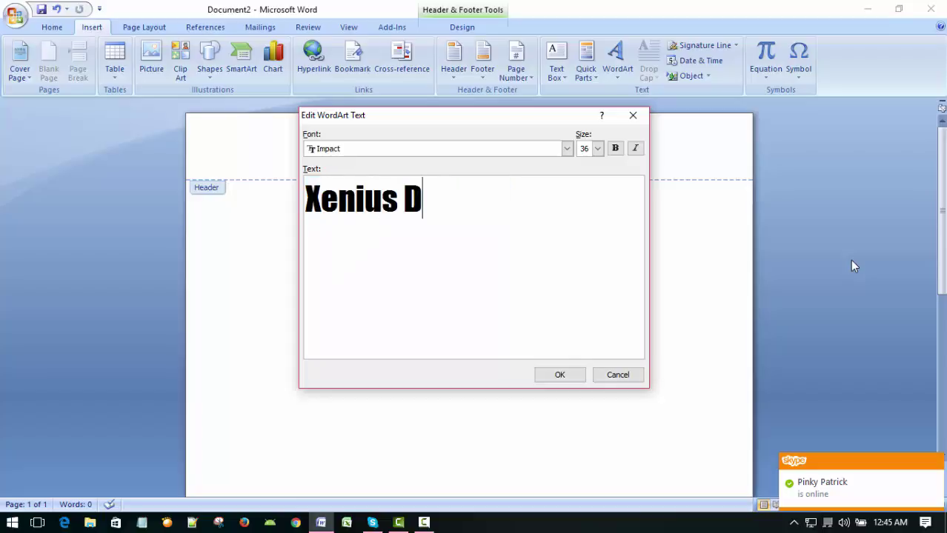
{"action": "type", "text": "igital "}
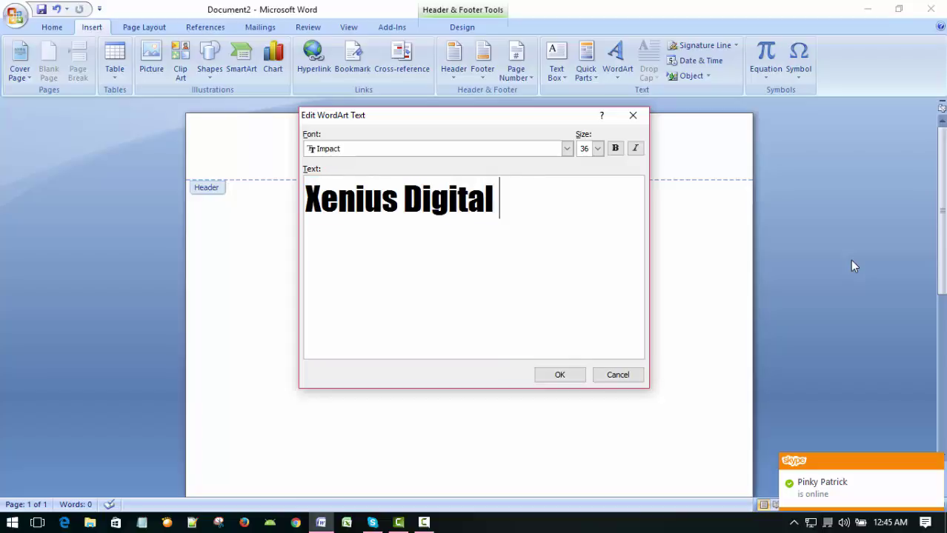
{"action": "type", "text": "Limited"}
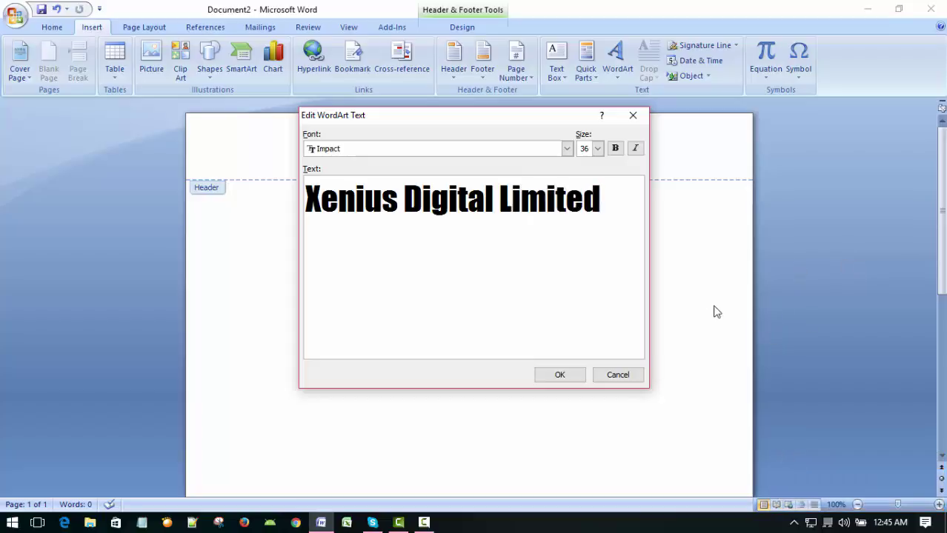
Confirm the WordArt text and drag its right handle to about 6.69 inches wide
{"action": "left_click", "coordinate": [566, 375]}
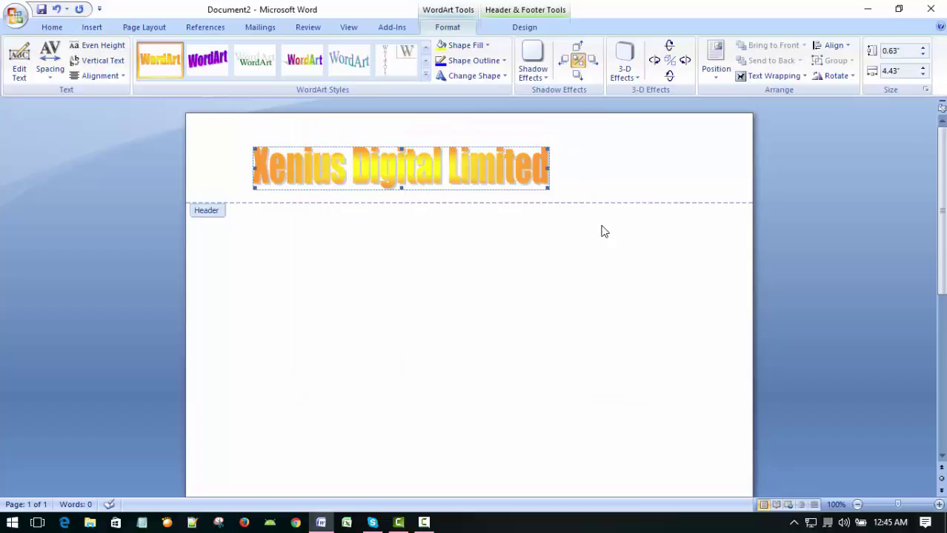
{"action": "left_click_drag", "start_coordinate": [550, 167], "coordinate": [699, 169]}
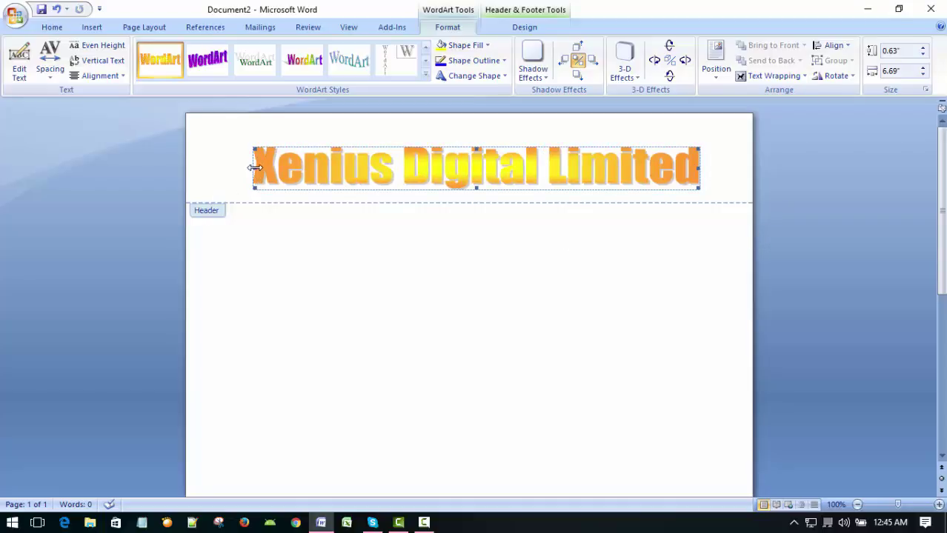
{"action": "left_click", "coordinate": [594, 255]}
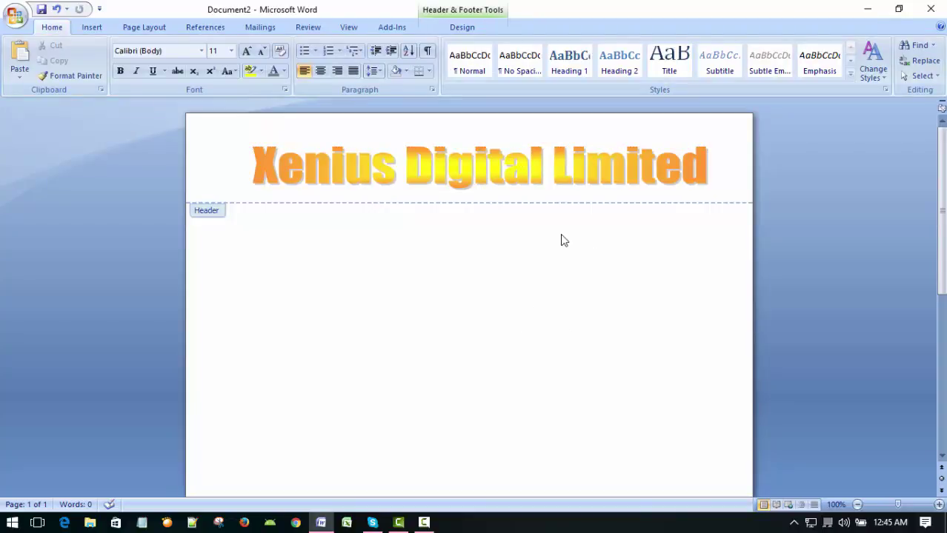
{"action": "left_click", "coordinate": [506, 169]}
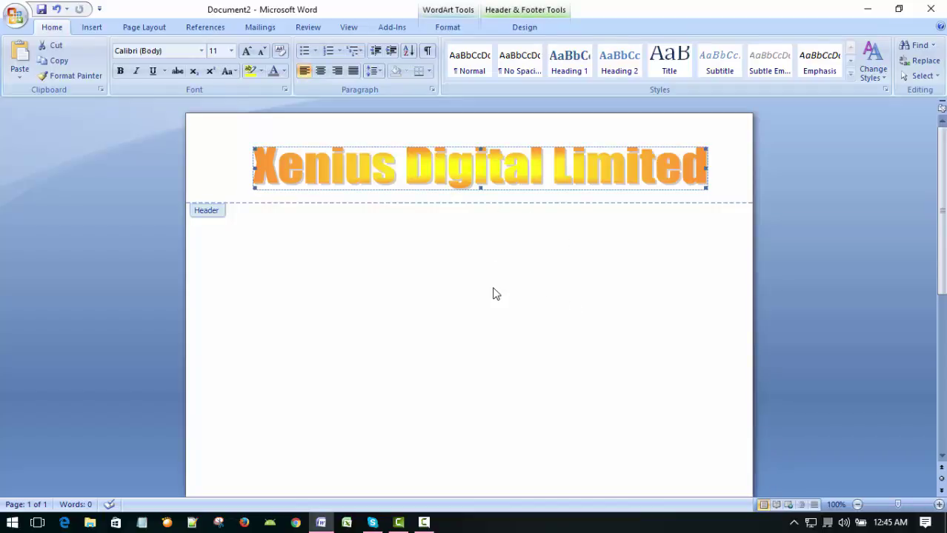
Paste the address and contact lines into the footer and move the blue rule above them
{"action": "scroll", "coordinate": [495, 294], "scroll_direction": "down", "scroll_amount": 9}
{"action": "scroll", "coordinate": [496, 295], "scroll_direction": "down", "scroll_amount": 1}
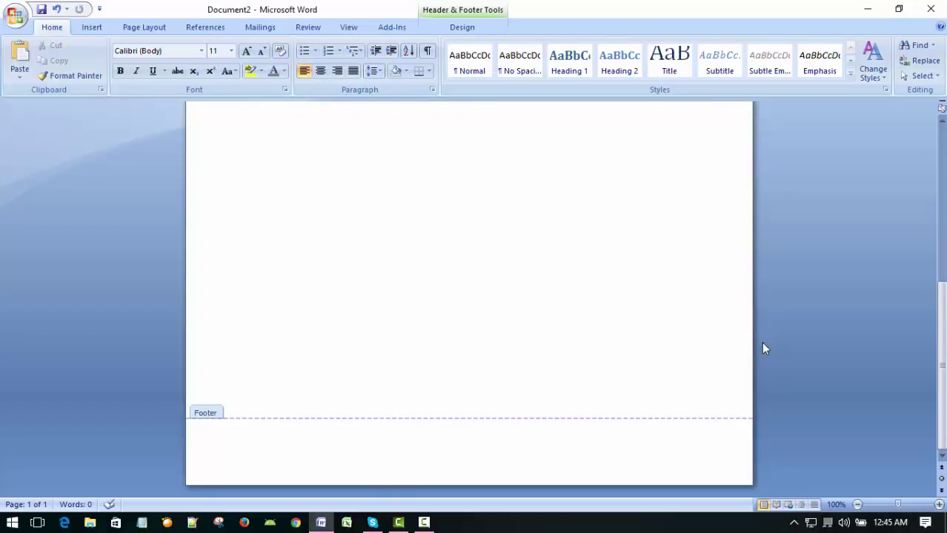
{"action": "key", "text": "ctrl+v"}
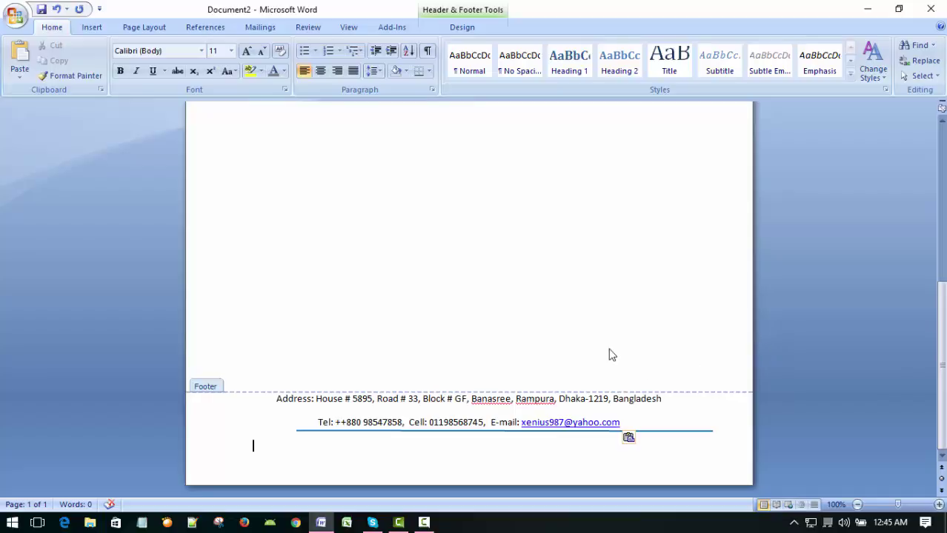
{"action": "left_click", "coordinate": [672, 431]}
{"action": "key", "text": "Up"}
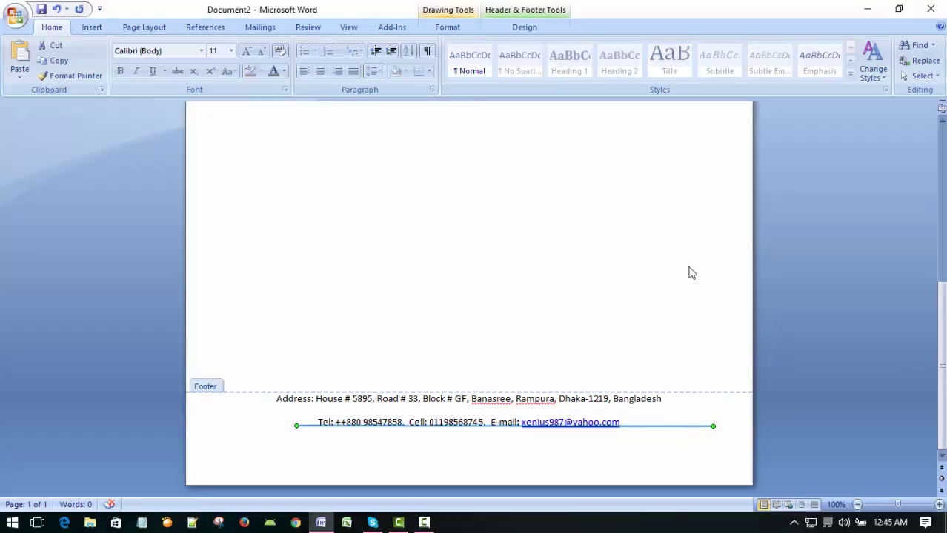
{"action": "key", "text": "Up"}
{"action": "key", "text": "Up"}
{"action": "key", "text": "Up"}
{"action": "key", "text": "Up"}
{"action": "key", "text": "Up"}
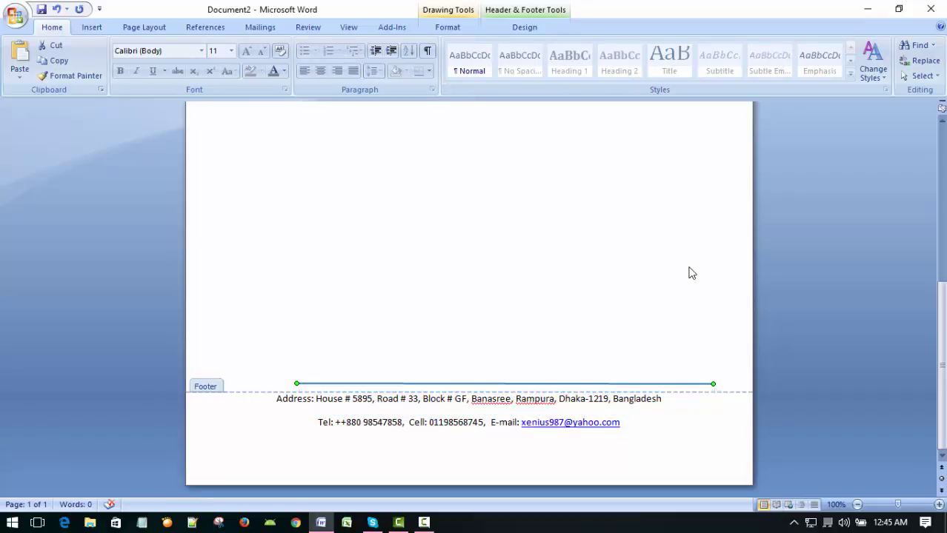
{"action": "key", "text": "Up"}
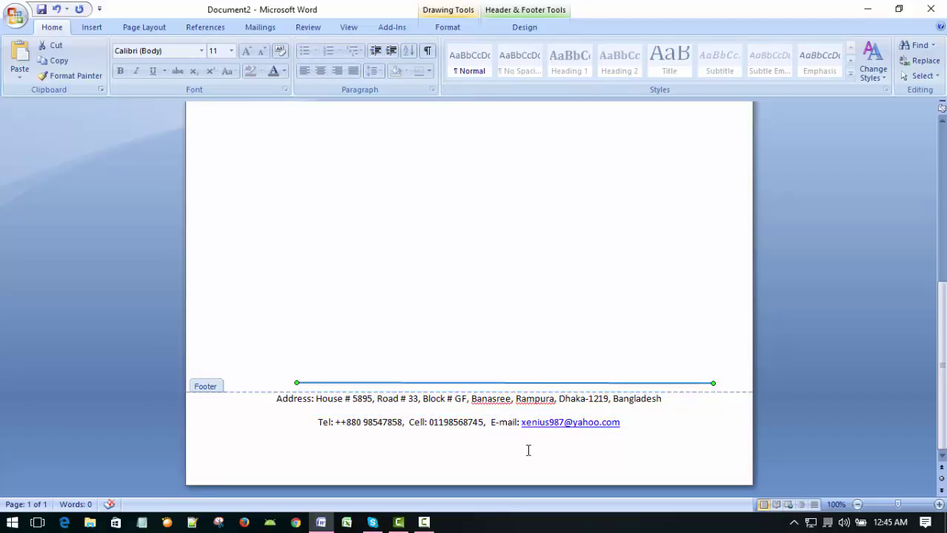
Adjust blank lines above the footer address, then centre and lower the blue rule
{"action": "left_click", "coordinate": [535, 400]}
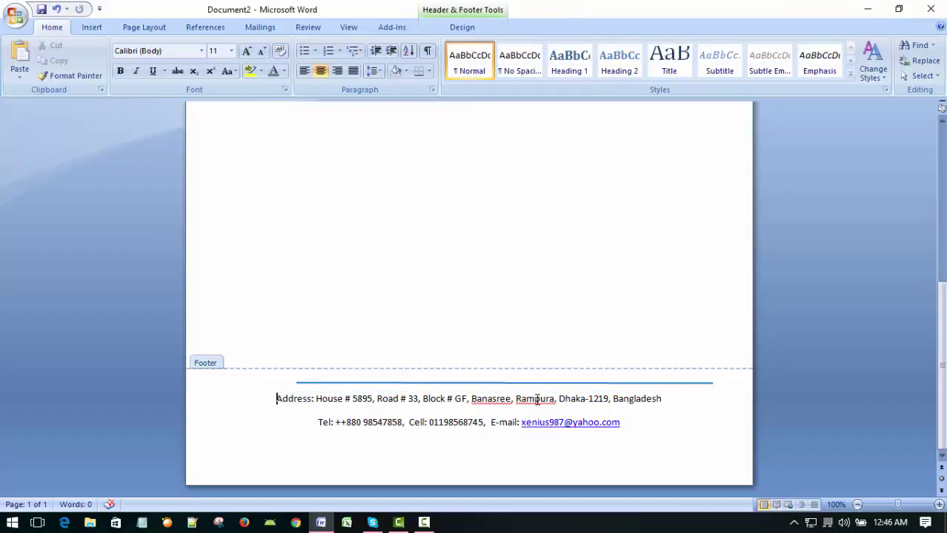
{"action": "key", "text": "BackSpace"}
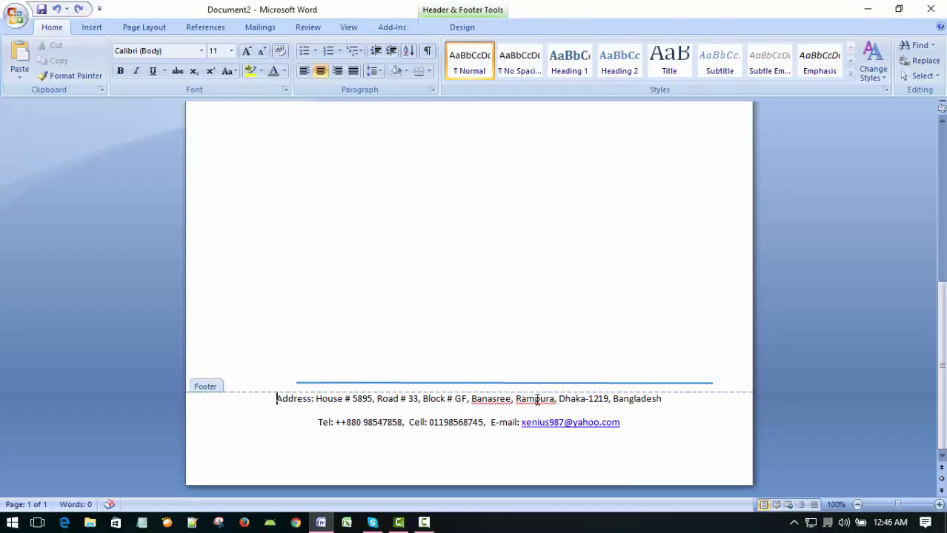
{"action": "key", "text": "Return"}
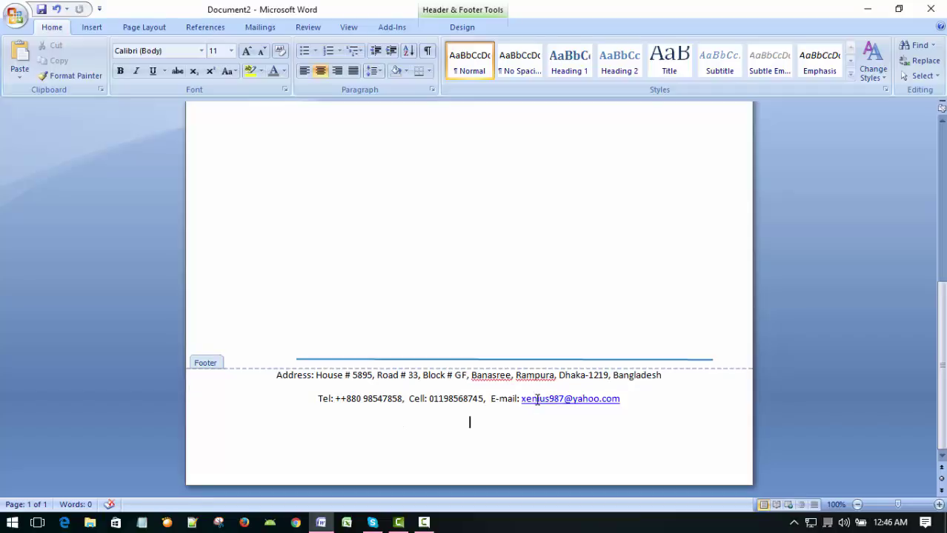
{"action": "key", "text": "ctrl+z"}
{"action": "key", "text": "ctrl+z"}
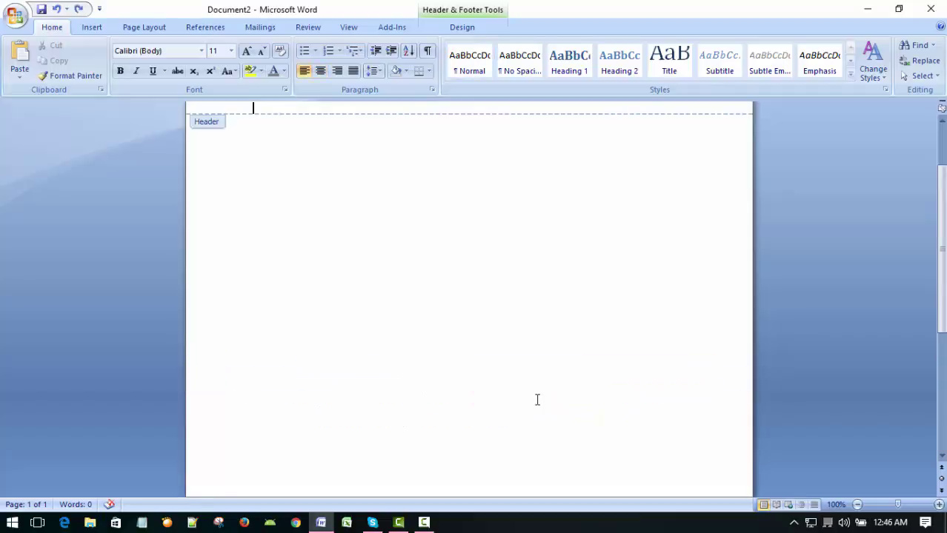
{"action": "scroll", "coordinate": [532, 404], "scroll_direction": "down", "scroll_amount": 10}
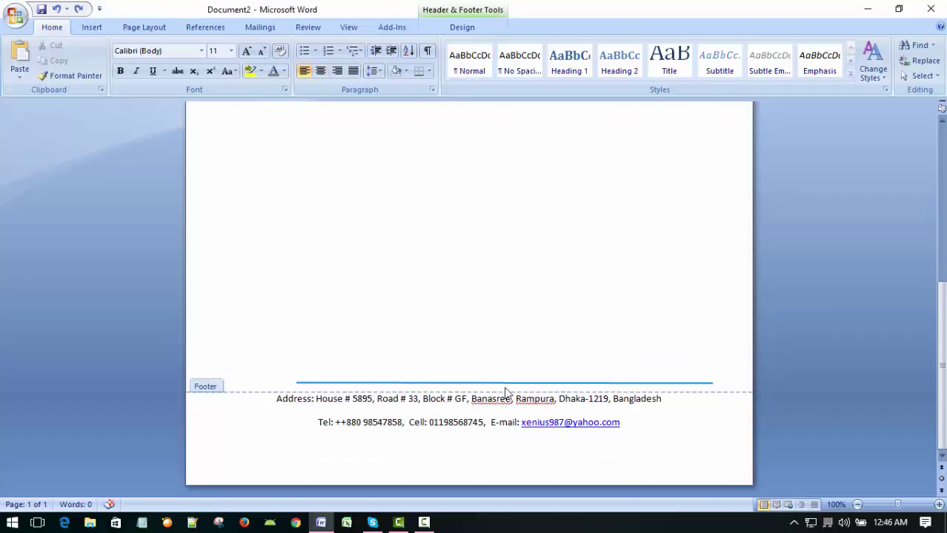
{"action": "left_click", "coordinate": [513, 398]}
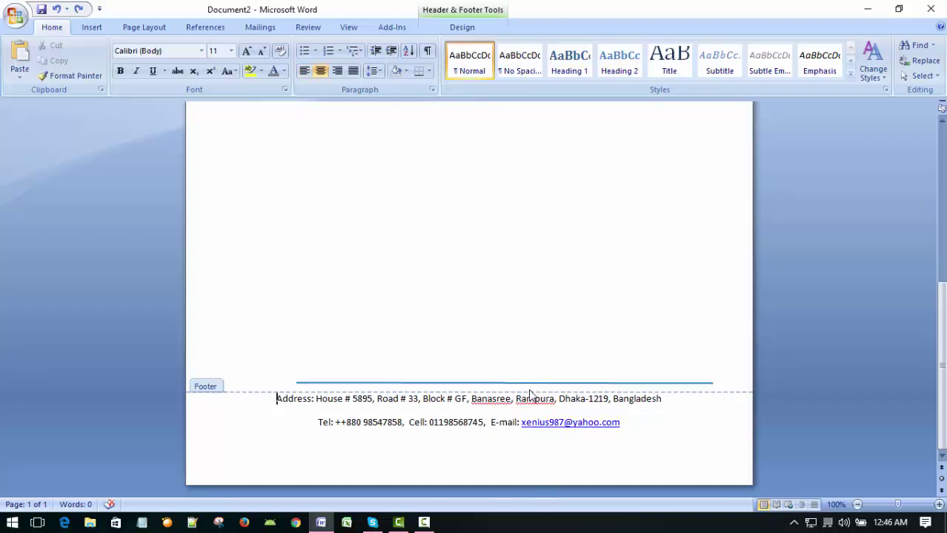
{"action": "key", "text": "Return"}
{"action": "key", "text": "Return"}
{"action": "key", "text": "Return"}
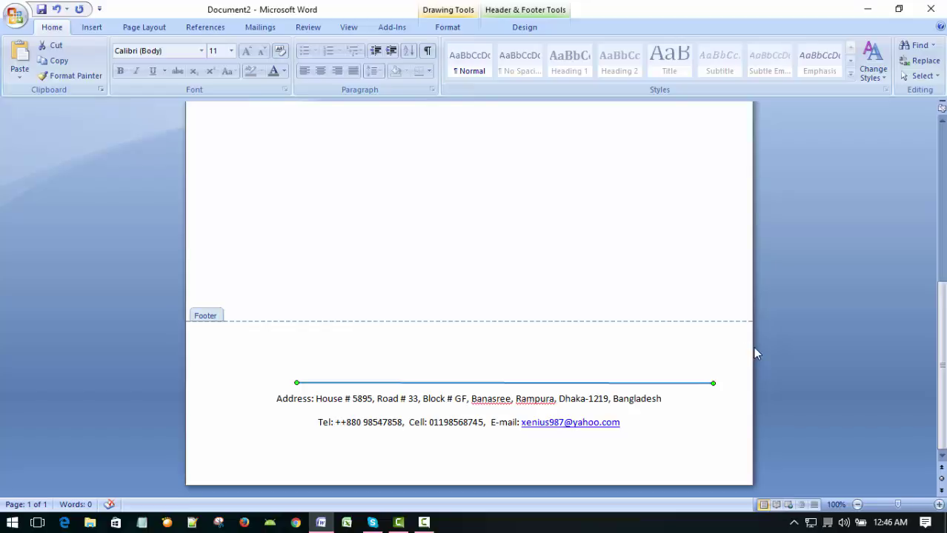
{"action": "key", "text": "Left"}
{"action": "key", "text": "Left"}
{"action": "key", "text": "Left"}
{"action": "key", "text": "Left"}
{"action": "key", "text": "Left"}
{"action": "key", "text": "Left"}
{"action": "key", "text": "Left"}
{"action": "key", "text": "Left"}
{"action": "key", "text": "Left"}
{"action": "key", "text": "Left"}
{"action": "key", "text": "Left"}
{"action": "key", "text": "Left"}
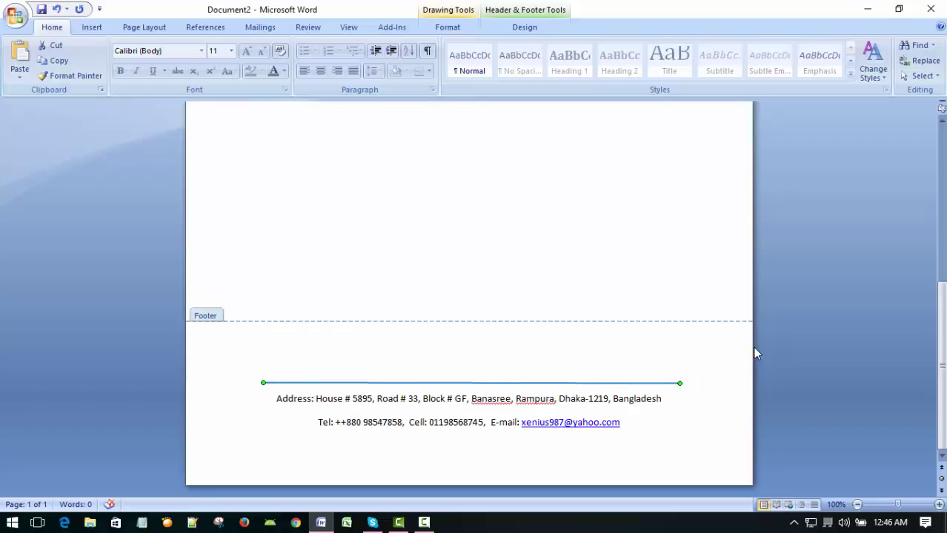
{"action": "key", "text": "Left"}
{"action": "key", "text": "Down"}
{"action": "key", "text": "Down"}
{"action": "key", "text": "Down"}
{"action": "key", "text": "Down"}
{"action": "key", "text": "Down"}
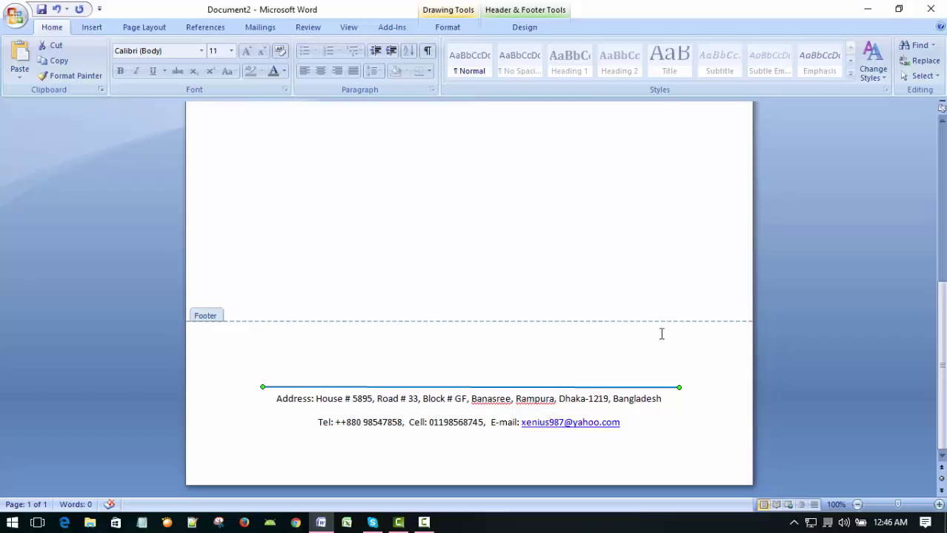
Leave header and footer editing and open Print Preview of Document2
{"action": "double_click", "coordinate": [539, 240]}
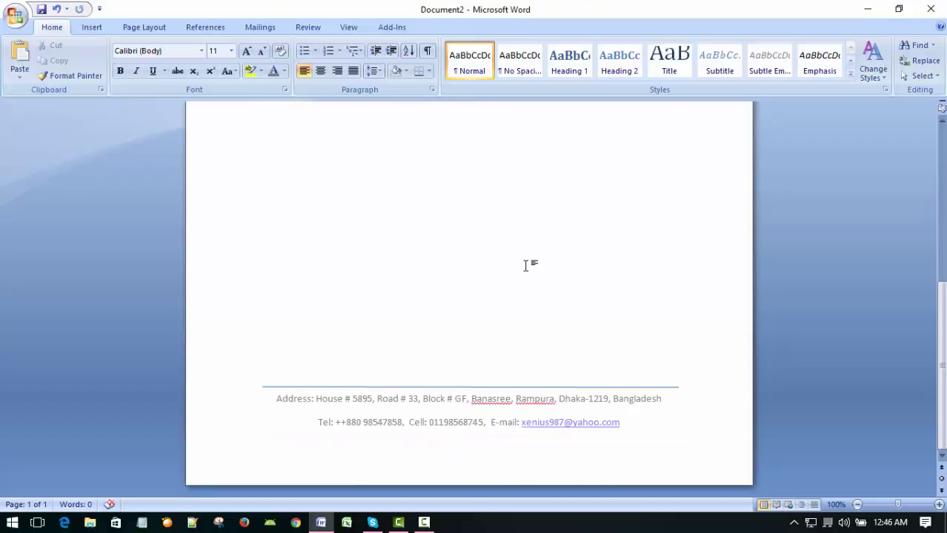
{"action": "scroll", "coordinate": [534, 265], "scroll_direction": "up", "scroll_amount": 4}
{"action": "scroll", "coordinate": [551, 266], "scroll_direction": "up", "scroll_amount": 4}
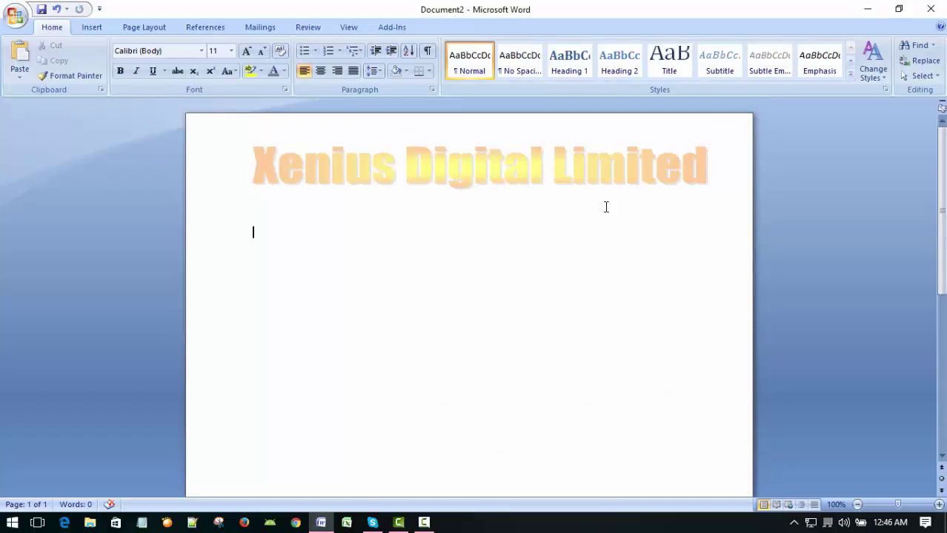
{"action": "left_click", "coordinate": [15, 15]}
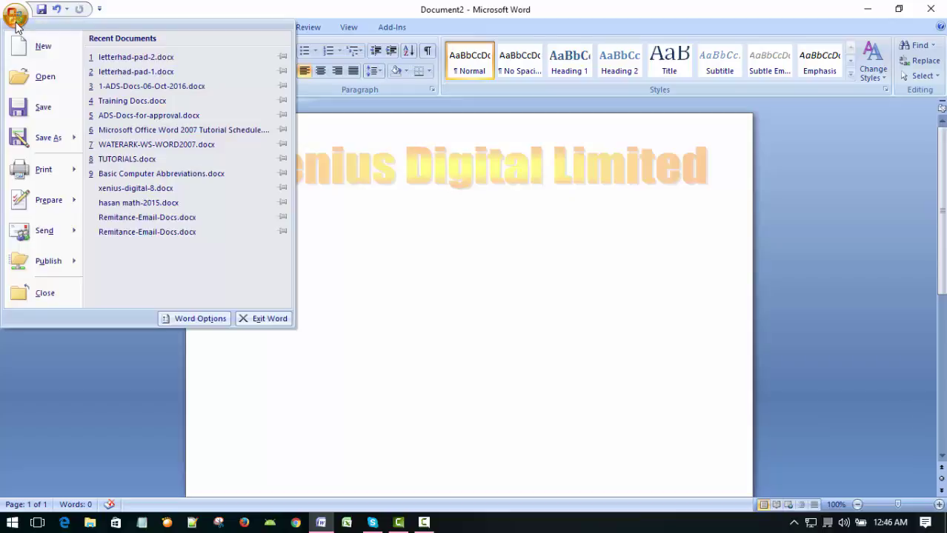
{"action": "mouse_move", "coordinate": [46, 177]}
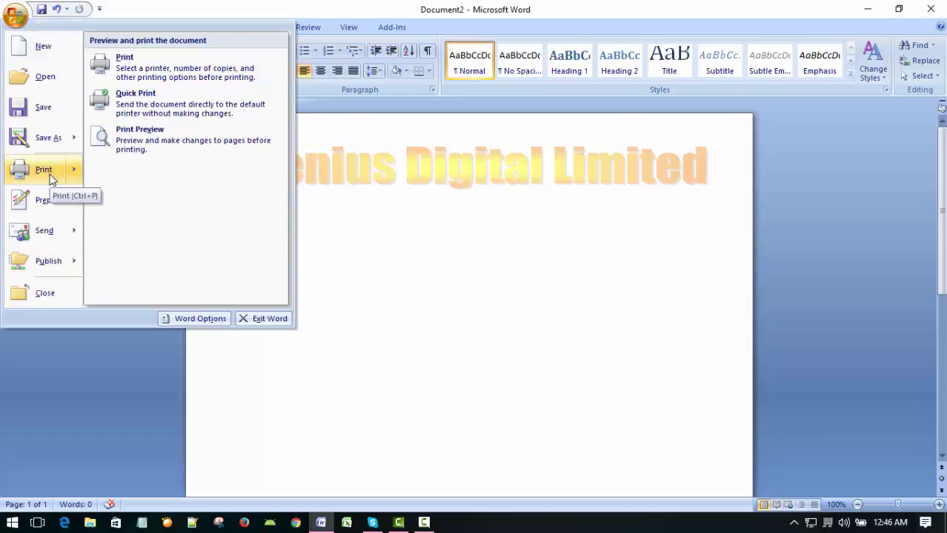
{"action": "left_click", "coordinate": [143, 143]}
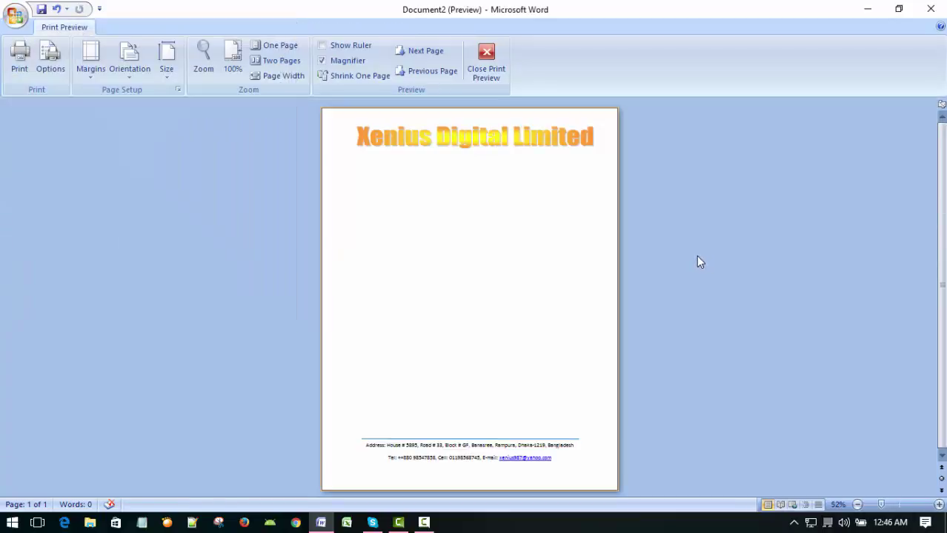
Zoom in on the WordArt heading and footer contact lines, then close Print Preview
{"action": "left_click", "coordinate": [547, 268]}
{"action": "left_click", "coordinate": [527, 350]}
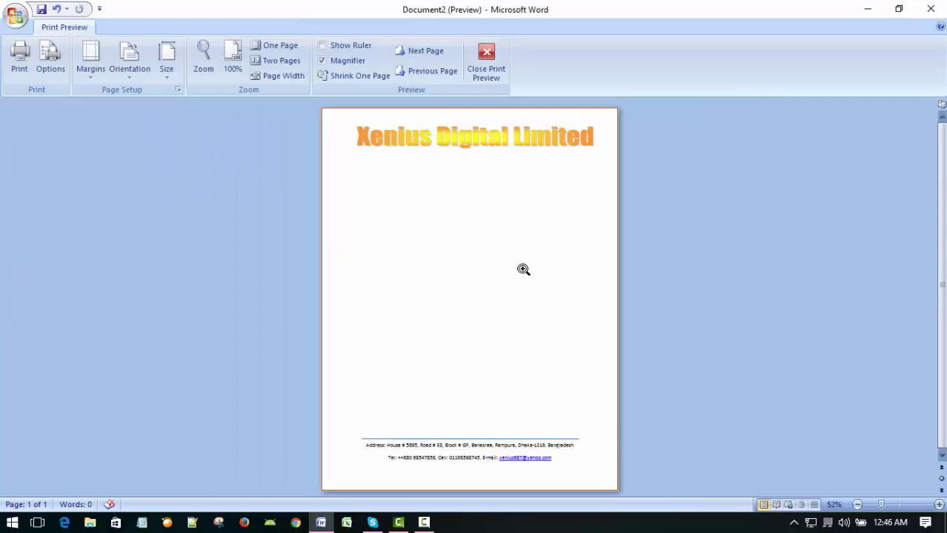
{"action": "left_click", "coordinate": [458, 137]}
{"action": "left_click", "coordinate": [478, 167]}
{"action": "left_click", "coordinate": [475, 156]}
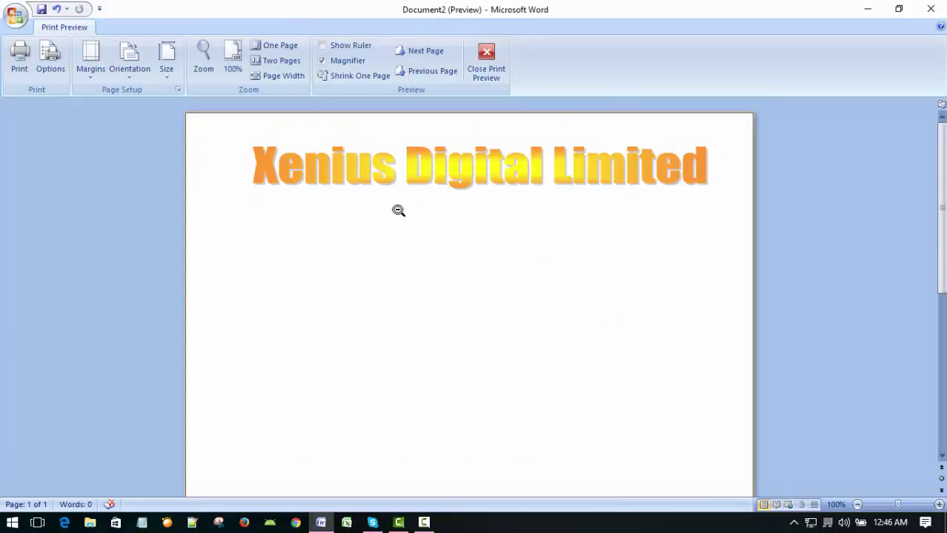
{"action": "left_click", "coordinate": [563, 215]}
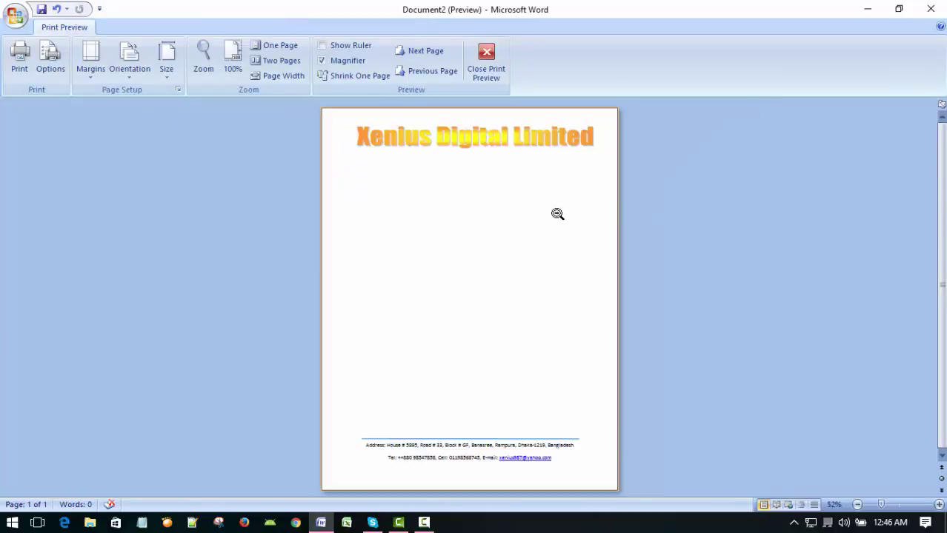
{"action": "left_click", "coordinate": [503, 479]}
{"action": "left_click", "coordinate": [536, 401]}
{"action": "left_click", "coordinate": [529, 457]}
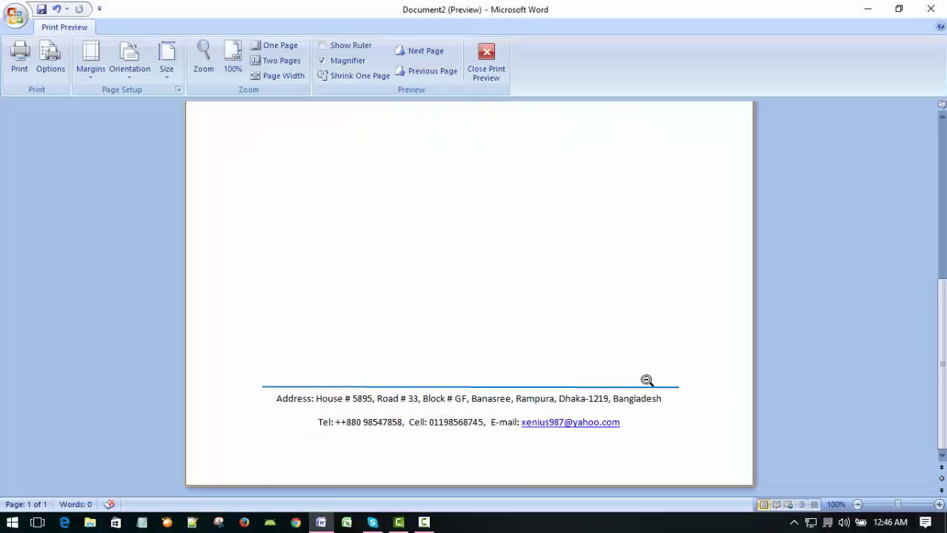
{"action": "left_click", "coordinate": [565, 314]}
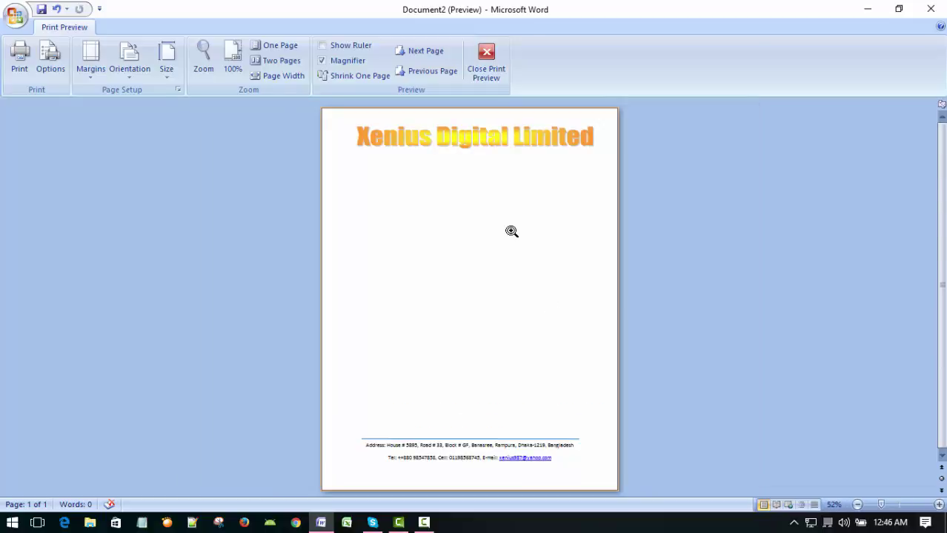
{"action": "left_click", "coordinate": [487, 222]}
{"action": "left_click", "coordinate": [486, 222]}
{"action": "left_click", "coordinate": [486, 73]}
{"action": "scroll", "coordinate": [532, 326], "scroll_direction": "down", "scroll_amount": 5}
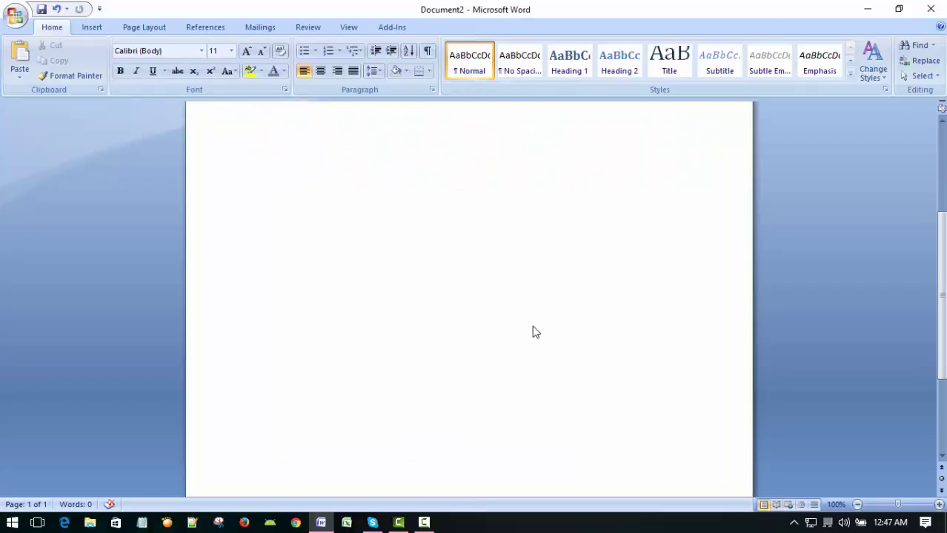
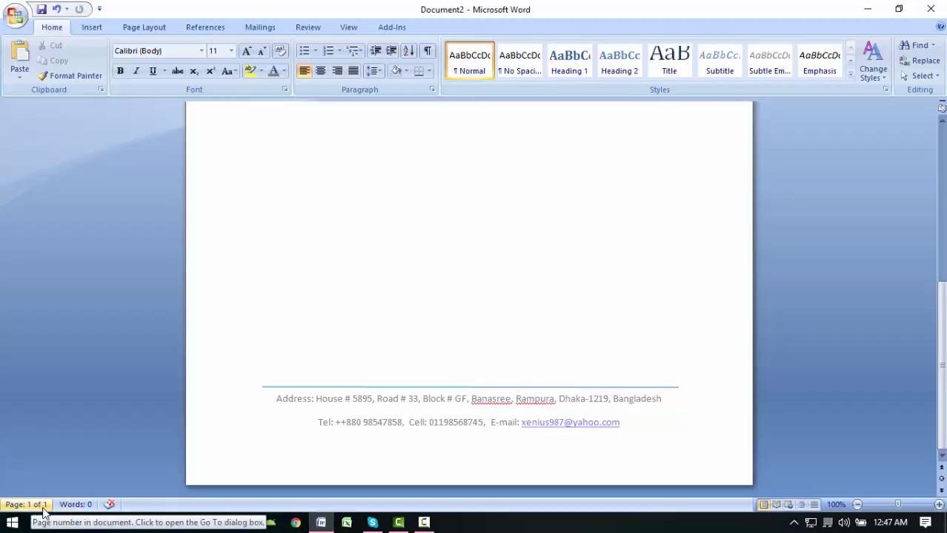
Scroll through the first letterhead page to review its header and address footer
{"action": "scroll", "coordinate": [646, 299], "scroll_direction": "up", "scroll_amount": 10}
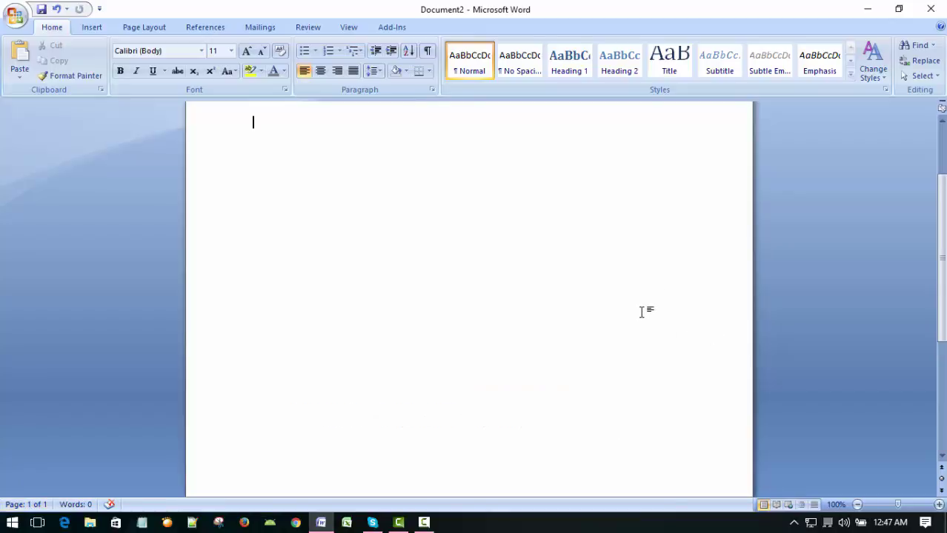
{"action": "scroll", "coordinate": [645, 300], "scroll_direction": "down", "scroll_amount": 9}
{"action": "scroll", "coordinate": [644, 300], "scroll_direction": "up", "scroll_amount": 3}
{"action": "scroll", "coordinate": [643, 301], "scroll_direction": "up", "scroll_amount": 3}
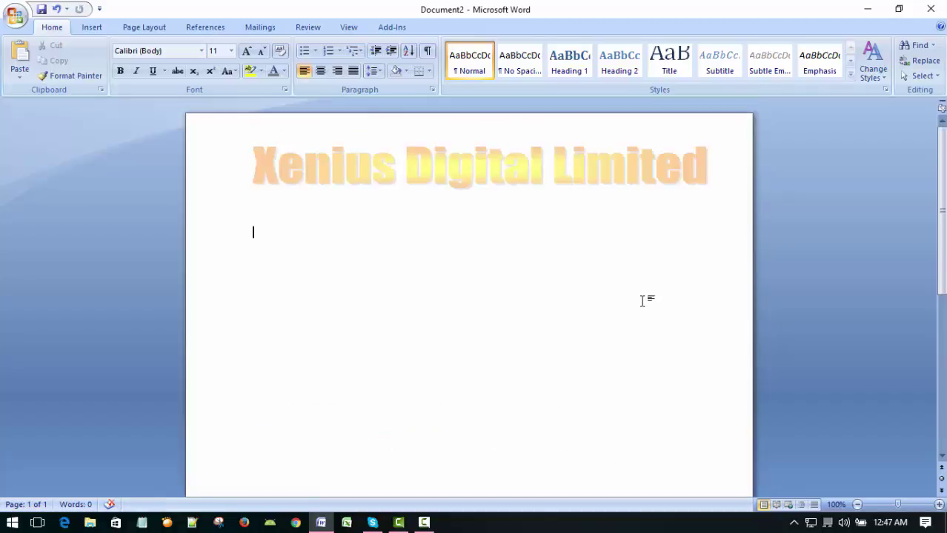
{"action": "scroll", "coordinate": [643, 300], "scroll_direction": "down", "scroll_amount": 3}
{"action": "scroll", "coordinate": [643, 302], "scroll_direction": "down", "scroll_amount": 5}
{"action": "scroll", "coordinate": [642, 304], "scroll_direction": "up", "scroll_amount": 3}
{"action": "scroll", "coordinate": [642, 304], "scroll_direction": "up", "scroll_amount": 3}
{"action": "scroll", "coordinate": [575, 317], "scroll_direction": "down", "scroll_amount": 3}
{"action": "scroll", "coordinate": [568, 322], "scroll_direction": "down", "scroll_amount": 3}
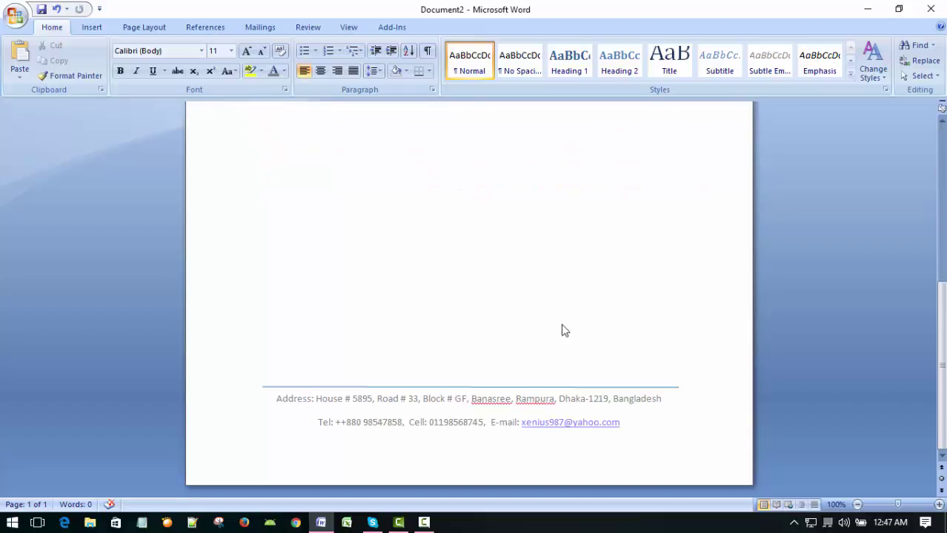
{"action": "scroll", "coordinate": [567, 337], "scroll_direction": "up", "scroll_amount": 6}
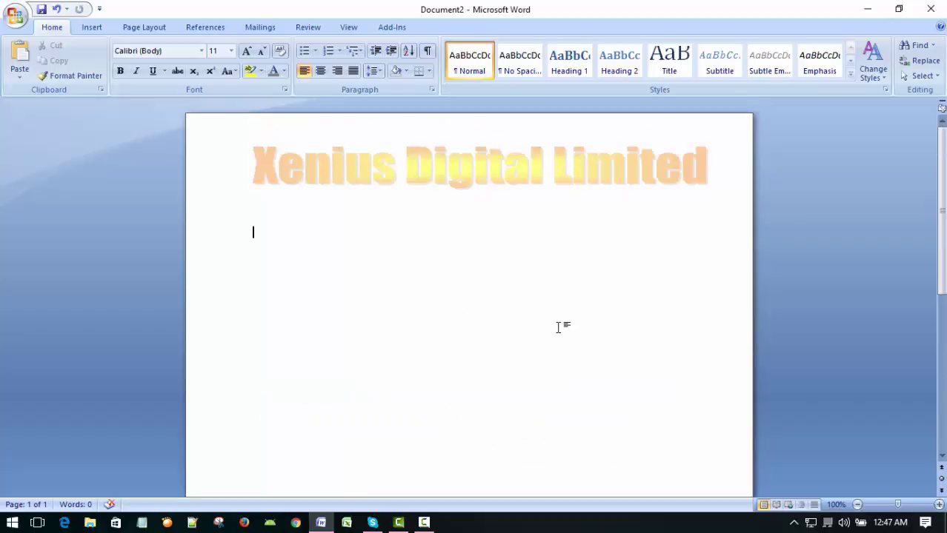
{"action": "scroll", "coordinate": [597, 335], "scroll_direction": "down", "scroll_amount": 3}
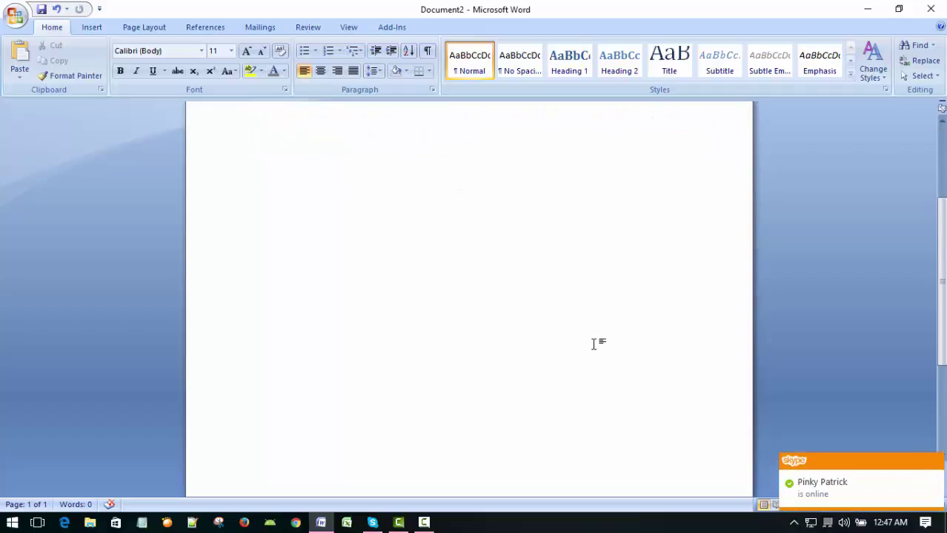
{"action": "scroll", "coordinate": [597, 334], "scroll_direction": "down", "scroll_amount": 2}
{"action": "scroll", "coordinate": [597, 337], "scroll_direction": "down", "scroll_amount": 1}
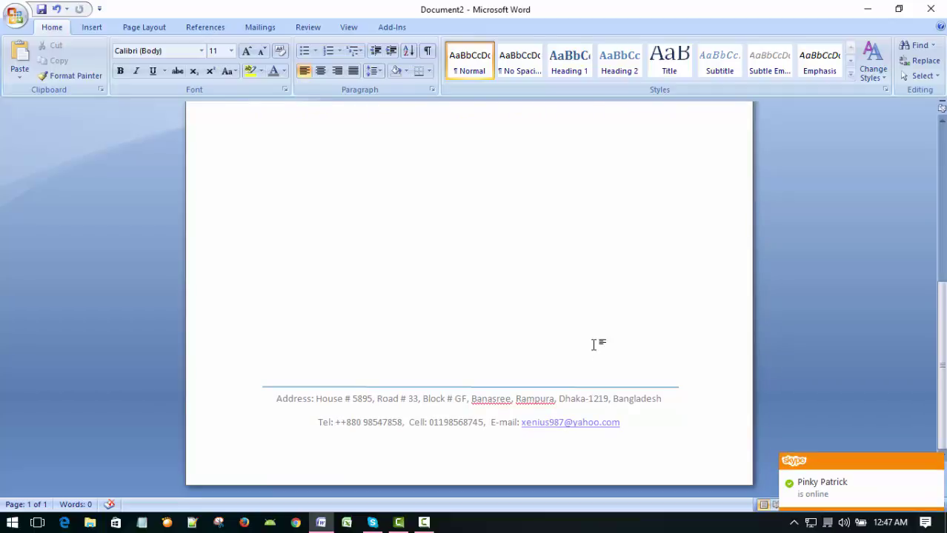
{"action": "scroll", "coordinate": [597, 345], "scroll_direction": "up", "scroll_amount": 3}
{"action": "scroll", "coordinate": [597, 344], "scroll_direction": "up", "scroll_amount": 3}
{"action": "scroll", "coordinate": [594, 348], "scroll_direction": "down", "scroll_amount": 6}
{"action": "scroll", "coordinate": [600, 339], "scroll_direction": "up", "scroll_amount": 3}
{"action": "scroll", "coordinate": [609, 338], "scroll_direction": "up", "scroll_amount": 3}
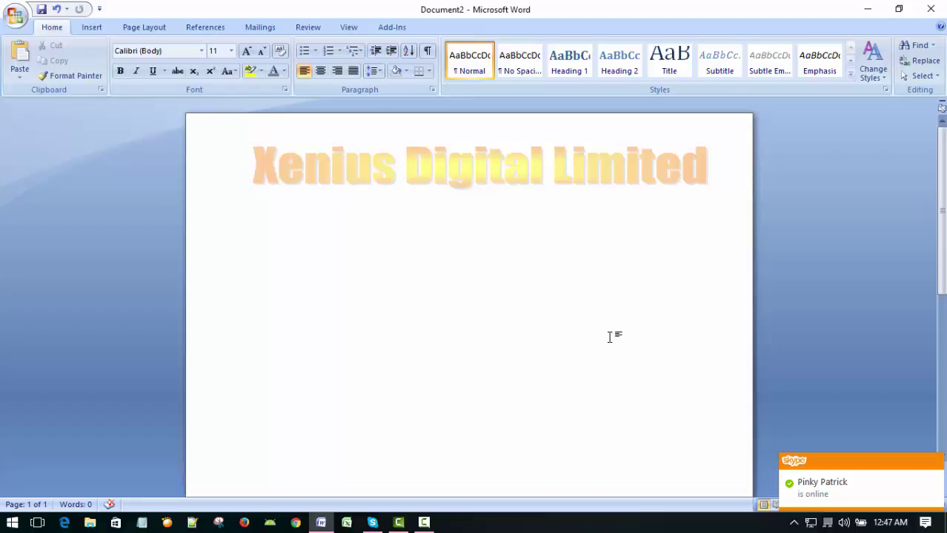
Insert a page break with Ctrl+Enter and check page 2 repeats the header and footer
{"action": "key", "text": "ctrl+Return"}
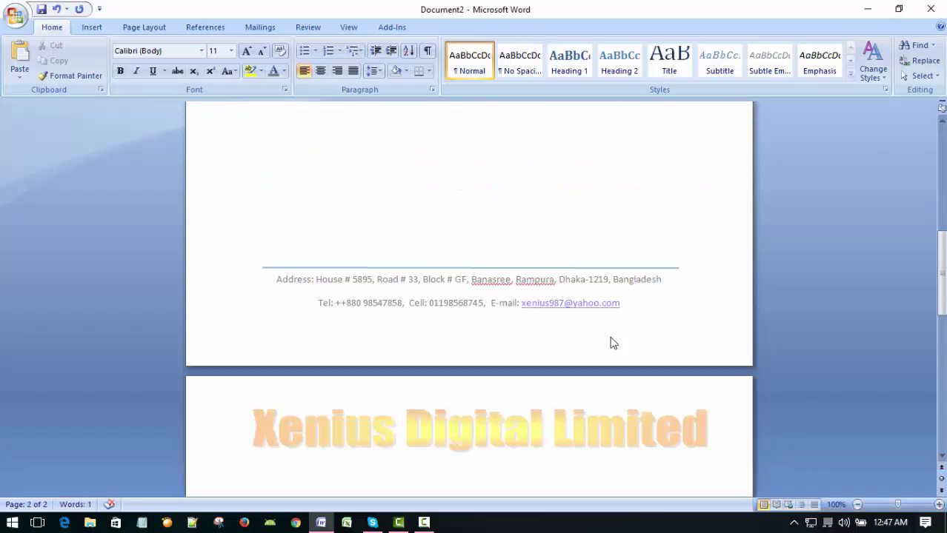
{"action": "scroll", "coordinate": [608, 337], "scroll_direction": "down", "scroll_amount": 5}
{"action": "scroll", "coordinate": [605, 337], "scroll_direction": "down", "scroll_amount": 3}
{"action": "scroll", "coordinate": [605, 337], "scroll_direction": "up", "scroll_amount": 2}
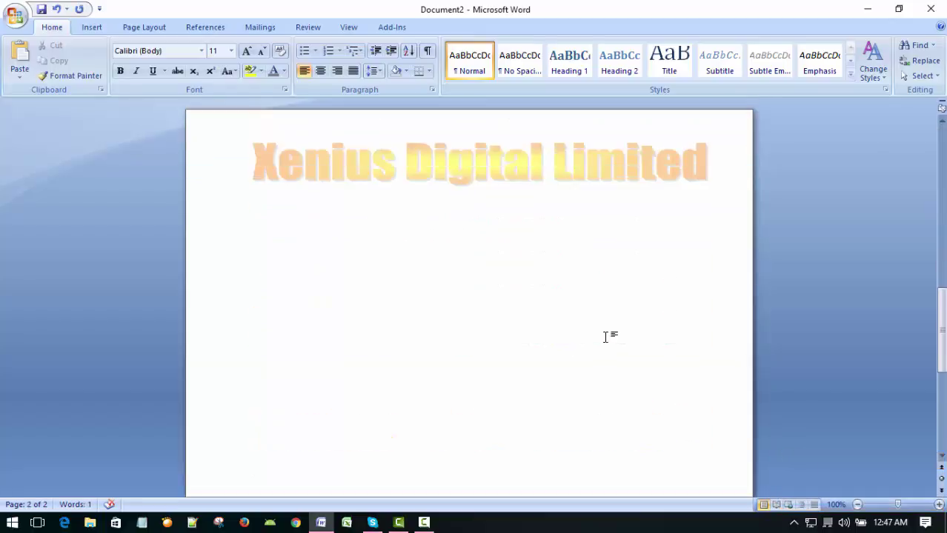
{"action": "scroll", "coordinate": [607, 334], "scroll_direction": "up", "scroll_amount": 4}
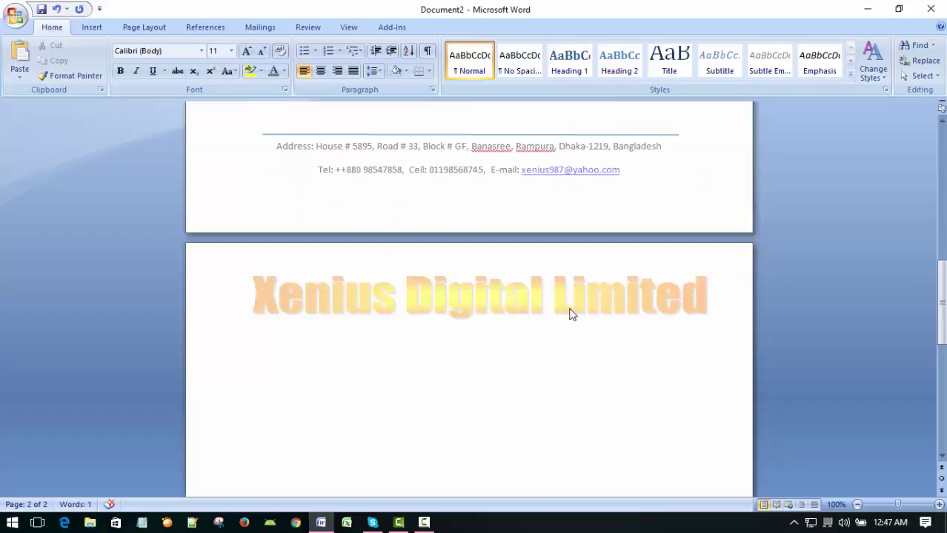
{"action": "scroll", "coordinate": [571, 310], "scroll_direction": "down", "scroll_amount": 2}
{"action": "scroll", "coordinate": [575, 309], "scroll_direction": "down", "scroll_amount": 6}
{"action": "scroll", "coordinate": [575, 308], "scroll_direction": "down", "scroll_amount": 4}
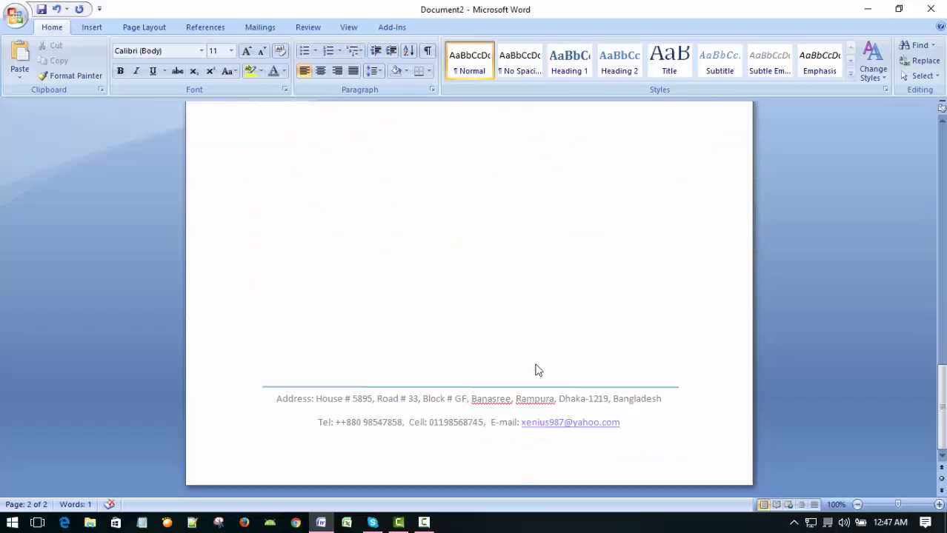
{"action": "scroll", "coordinate": [539, 317], "scroll_direction": "up", "scroll_amount": 5}
{"action": "scroll", "coordinate": [539, 317], "scroll_direction": "up", "scroll_amount": 4}
{"action": "scroll", "coordinate": [538, 318], "scroll_direction": "up", "scroll_amount": 2}
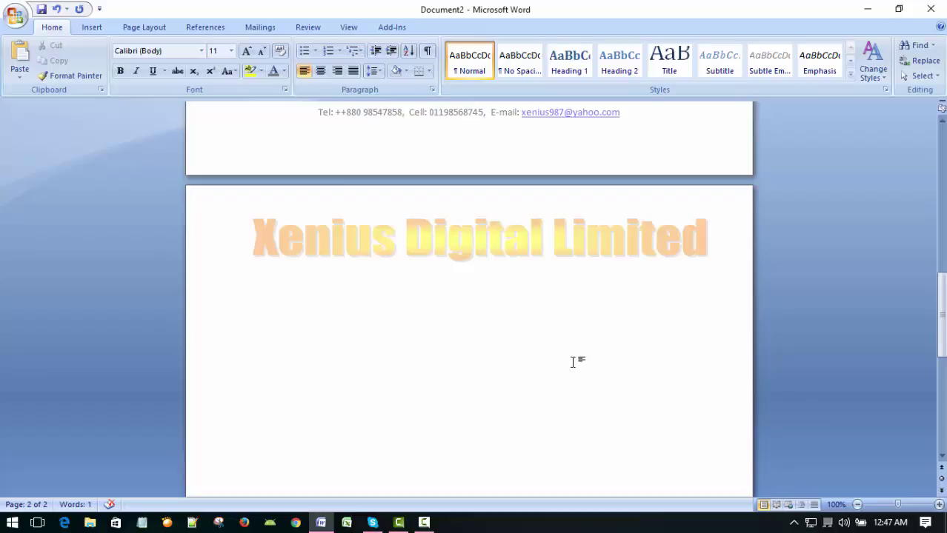
{"action": "scroll", "coordinate": [572, 362], "scroll_direction": "up", "scroll_amount": 5}
{"action": "key", "text": "ctrl+Return"}
{"action": "key", "text": "ctrl+Return"}
{"action": "key", "text": "ctrl+Return"}
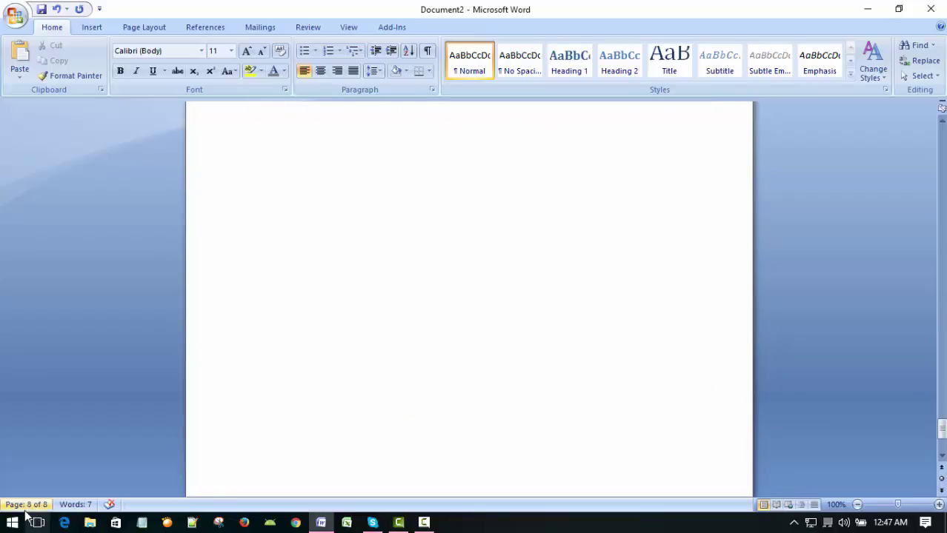
{"action": "scroll", "coordinate": [478, 307], "scroll_direction": "down", "scroll_amount": 2}
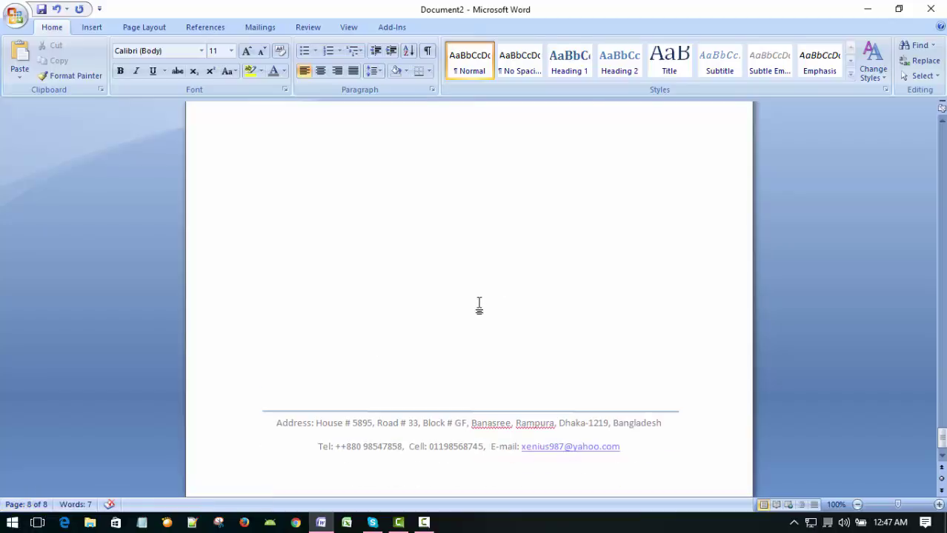
{"action": "scroll", "coordinate": [499, 281], "scroll_direction": "up", "scroll_amount": 1}
{"action": "scroll", "coordinate": [497, 283], "scroll_direction": "down", "scroll_amount": 6}
{"action": "scroll", "coordinate": [526, 394], "scroll_direction": "up", "scroll_amount": 3}
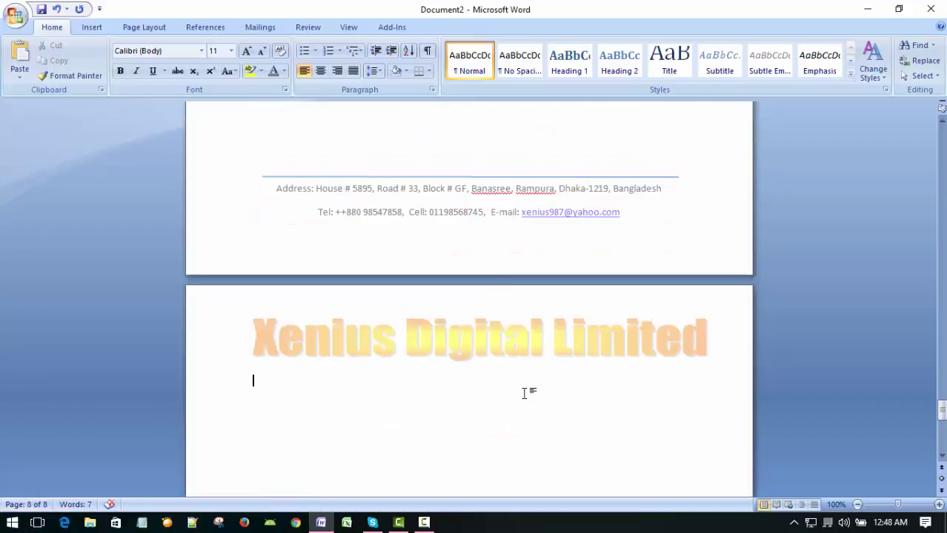
{"action": "scroll", "coordinate": [562, 374], "scroll_direction": "up", "scroll_amount": 2}
{"action": "scroll", "coordinate": [561, 368], "scroll_direction": "up", "scroll_amount": 5}
{"action": "scroll", "coordinate": [561, 369], "scroll_direction": "up", "scroll_amount": 1}
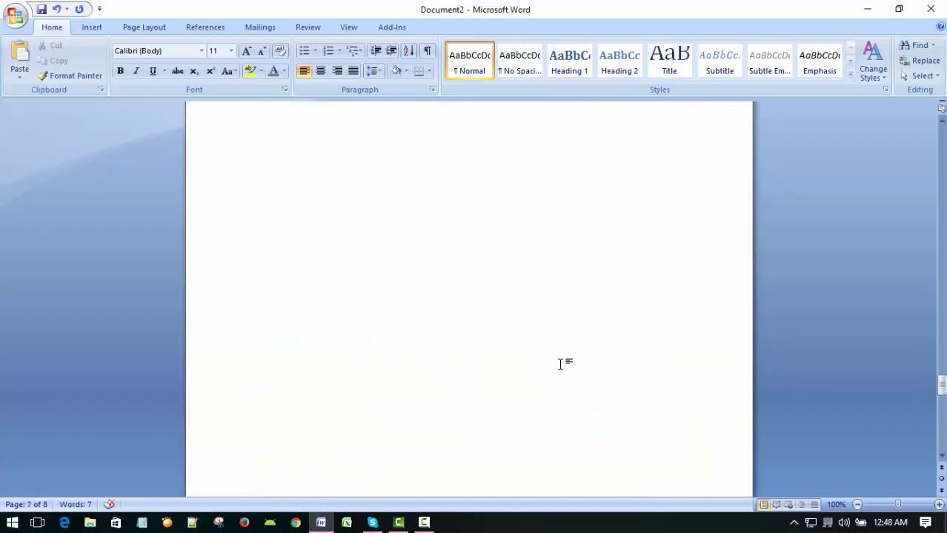
{"action": "scroll", "coordinate": [560, 361], "scroll_direction": "down", "scroll_amount": 10}
{"action": "scroll", "coordinate": [556, 333], "scroll_direction": "up", "scroll_amount": 9}
{"action": "scroll", "coordinate": [556, 331], "scroll_direction": "up", "scroll_amount": 2}
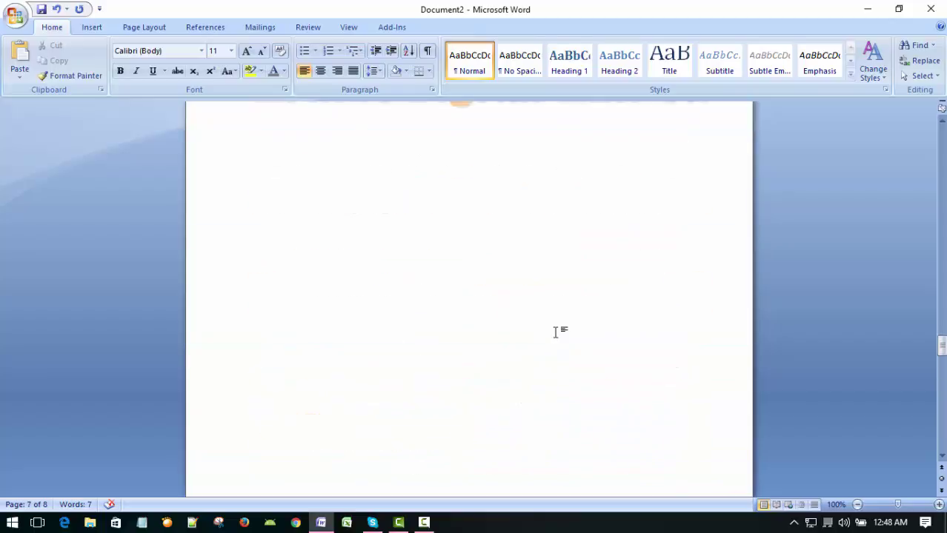
{"action": "scroll", "coordinate": [556, 330], "scroll_direction": "down", "scroll_amount": 7}
{"action": "scroll", "coordinate": [489, 382], "scroll_direction": "down", "scroll_amount": 1}
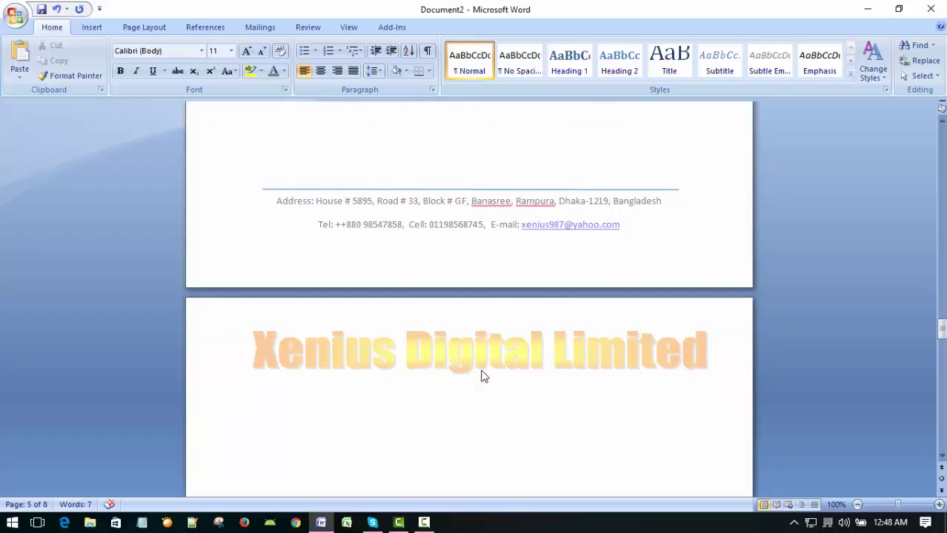
{"action": "scroll", "coordinate": [482, 374], "scroll_direction": "up", "scroll_amount": 1}
{"action": "scroll", "coordinate": [546, 363], "scroll_direction": "up", "scroll_amount": 3}
{"action": "scroll", "coordinate": [551, 356], "scroll_direction": "down", "scroll_amount": 3}
{"action": "scroll", "coordinate": [552, 360], "scroll_direction": "down", "scroll_amount": 2}
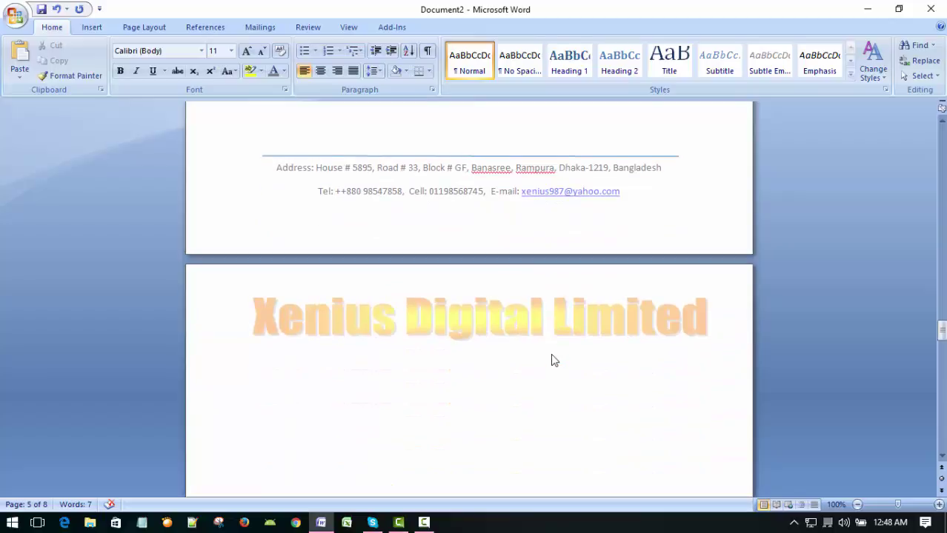
{"action": "scroll", "coordinate": [552, 359], "scroll_direction": "up", "scroll_amount": 4}
{"action": "scroll", "coordinate": [552, 355], "scroll_direction": "up", "scroll_amount": 6}
{"action": "scroll", "coordinate": [552, 351], "scroll_direction": "down", "scroll_amount": 11}
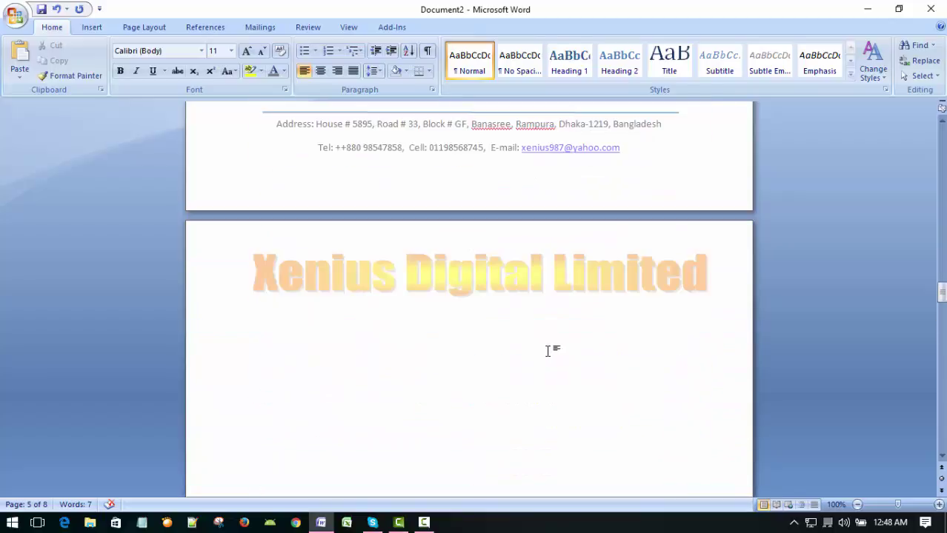
{"action": "scroll", "coordinate": [558, 328], "scroll_direction": "up", "scroll_amount": 5}
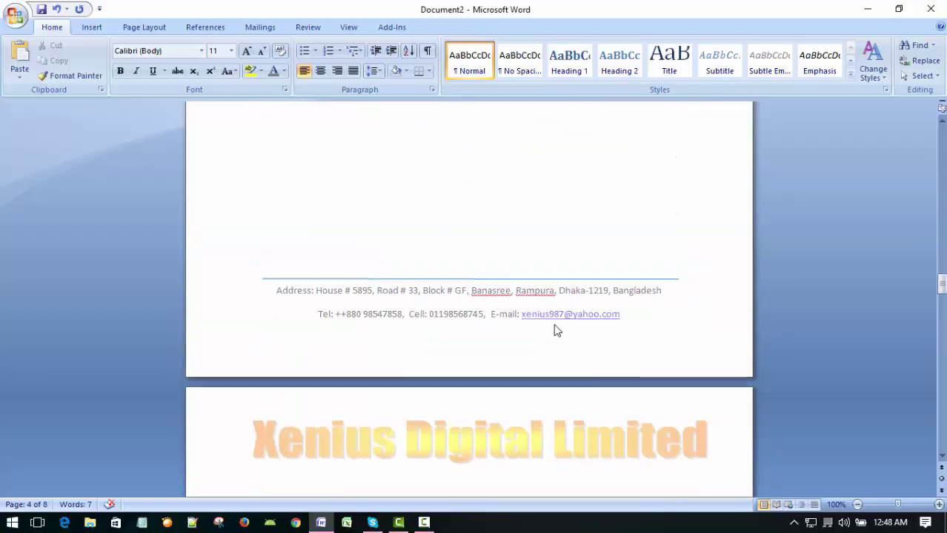
{"action": "scroll", "coordinate": [556, 328], "scroll_direction": "up", "scroll_amount": 4}
{"action": "scroll", "coordinate": [553, 324], "scroll_direction": "up", "scroll_amount": 3}
{"action": "scroll", "coordinate": [553, 324], "scroll_direction": "up", "scroll_amount": 3}
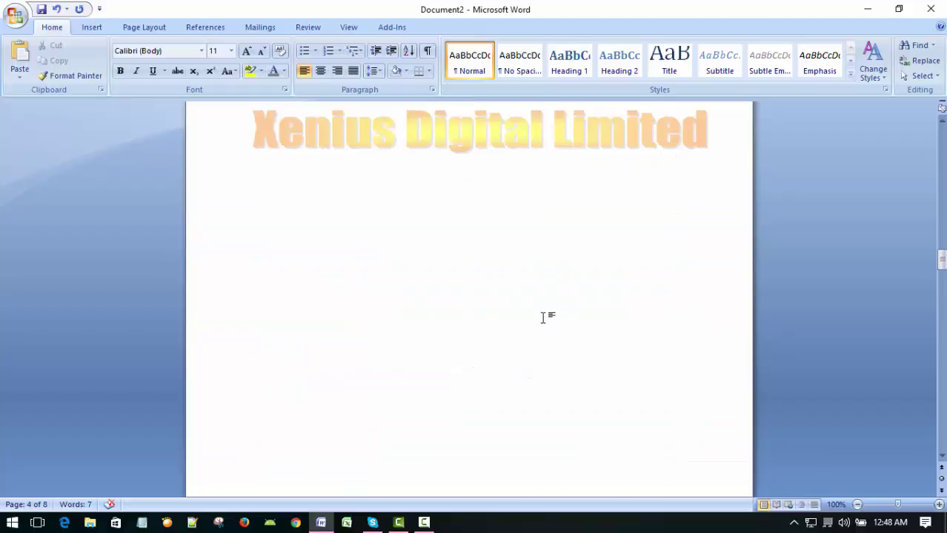
{"action": "scroll", "coordinate": [543, 318], "scroll_direction": "up", "scroll_amount": 4}
{"action": "scroll", "coordinate": [544, 320], "scroll_direction": "up", "scroll_amount": 4}
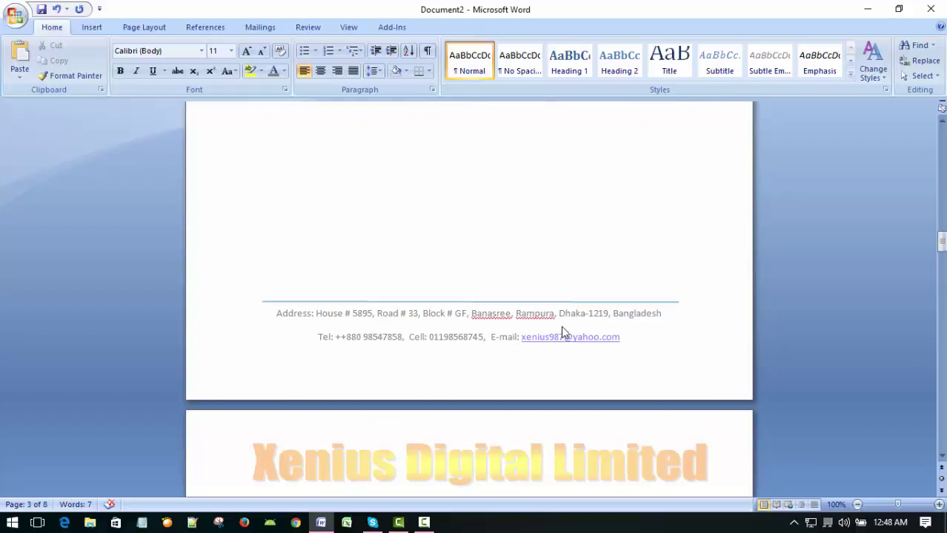
{"action": "scroll", "coordinate": [576, 326], "scroll_direction": "up", "scroll_amount": 4}
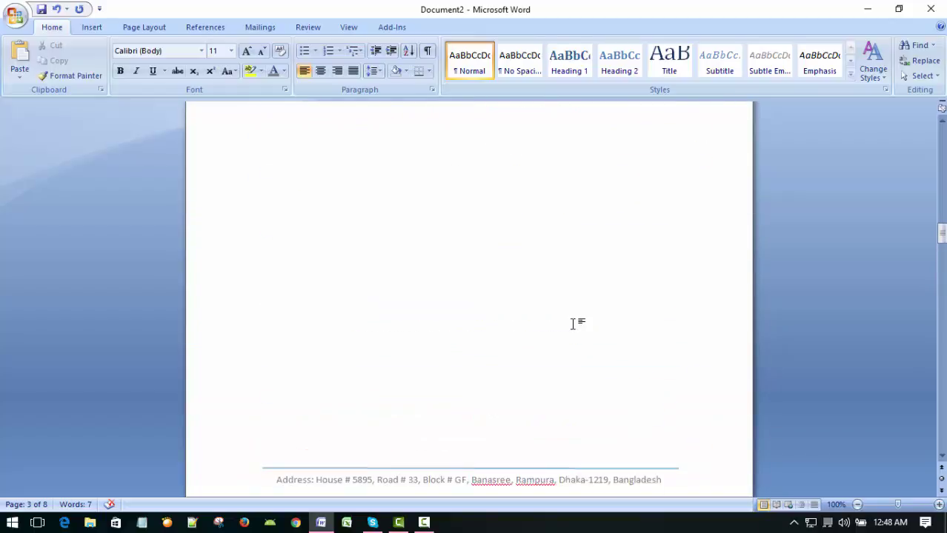
{"action": "scroll", "coordinate": [570, 322], "scroll_direction": "up", "scroll_amount": 6}
{"action": "scroll", "coordinate": [565, 324], "scroll_direction": "up", "scroll_amount": 2}
{"action": "scroll", "coordinate": [557, 327], "scroll_direction": "up", "scroll_amount": 5}
{"action": "scroll", "coordinate": [556, 322], "scroll_direction": "down", "scroll_amount": 3}
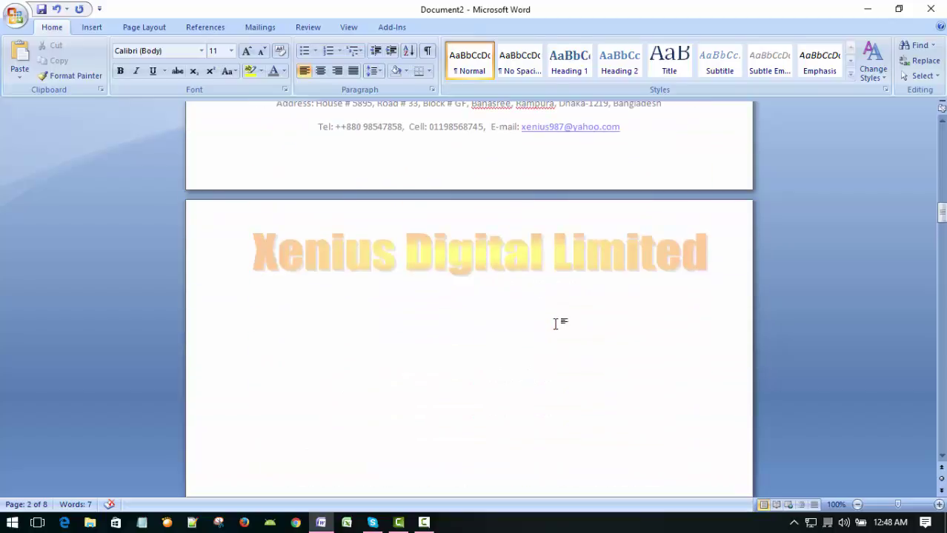
{"action": "scroll", "coordinate": [553, 323], "scroll_direction": "up", "scroll_amount": 3}
{"action": "scroll", "coordinate": [556, 327], "scroll_direction": "up", "scroll_amount": 4}
{"action": "scroll", "coordinate": [569, 319], "scroll_direction": "up", "scroll_amount": 4}
{"action": "scroll", "coordinate": [570, 320], "scroll_direction": "up", "scroll_amount": 3}
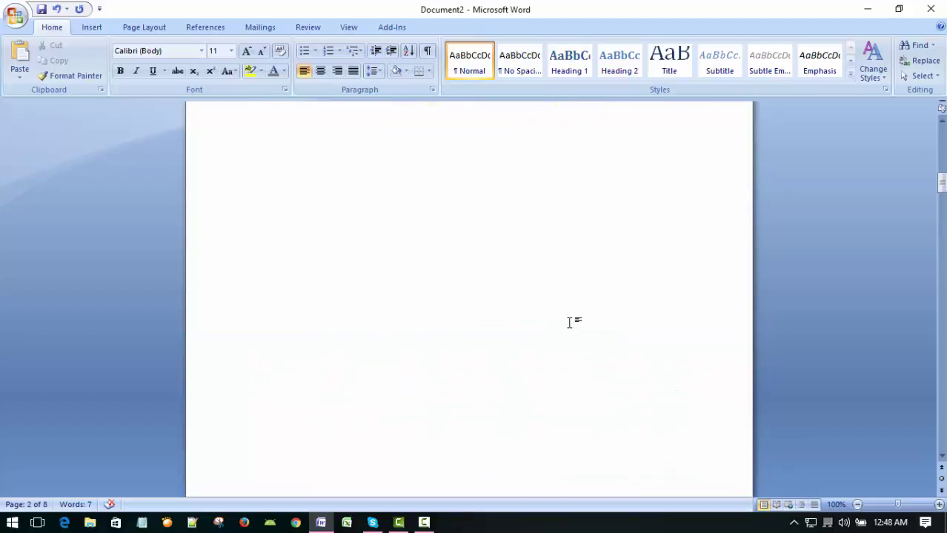
{"action": "scroll", "coordinate": [569, 323], "scroll_direction": "up", "scroll_amount": 5}
{"action": "scroll", "coordinate": [567, 327], "scroll_direction": "up", "scroll_amount": 5}
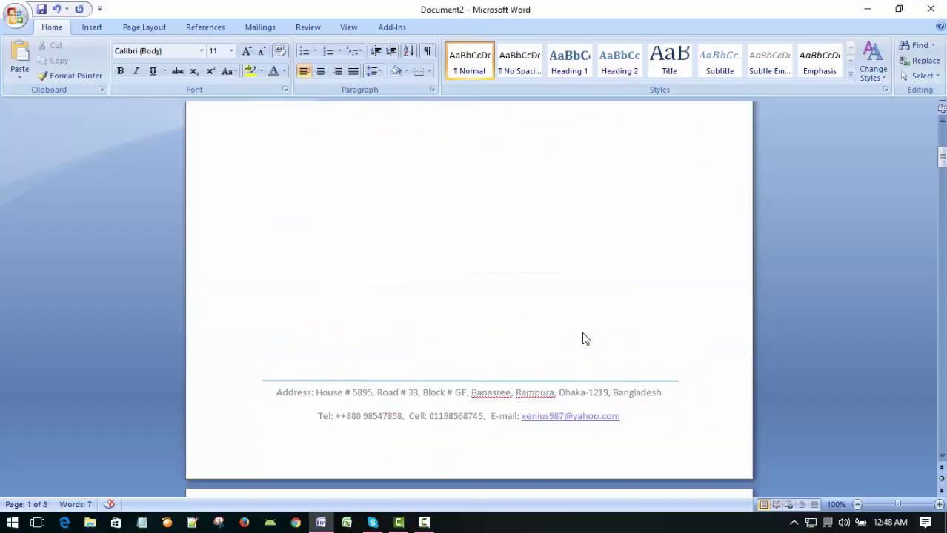
{"action": "scroll", "coordinate": [583, 336], "scroll_direction": "up", "scroll_amount": 5}
{"action": "scroll", "coordinate": [585, 331], "scroll_direction": "up", "scroll_amount": 5}
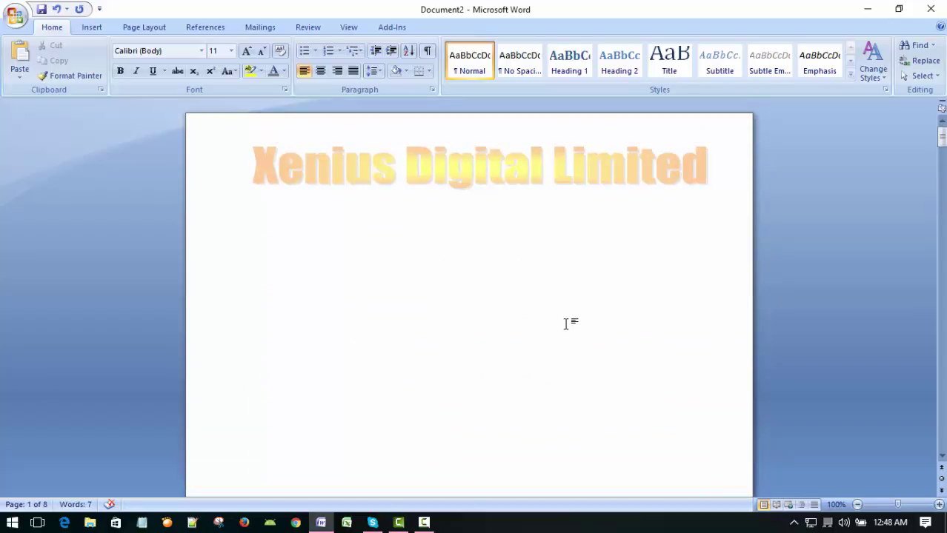
{"action": "scroll", "coordinate": [567, 326], "scroll_direction": "down", "scroll_amount": 1}
{"action": "scroll", "coordinate": [566, 332], "scroll_direction": "down", "scroll_amount": 1}
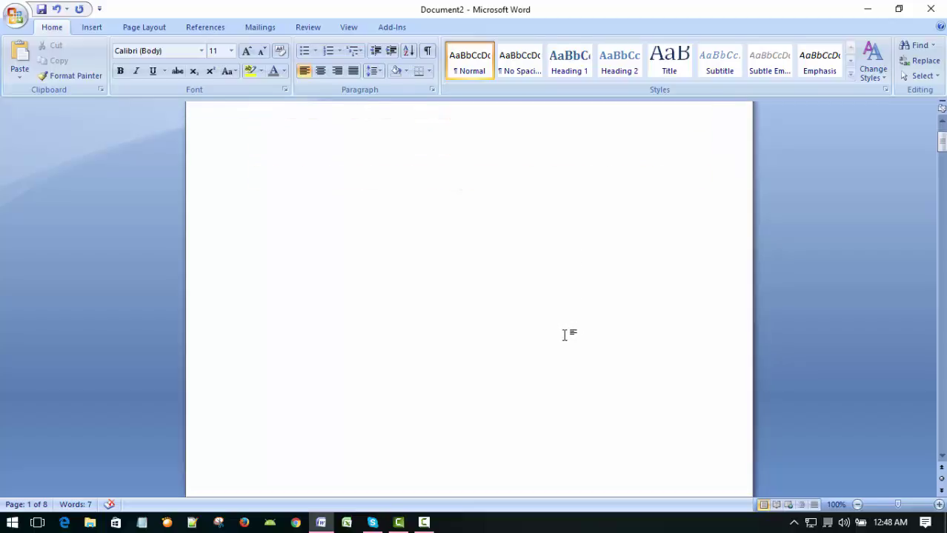
{"action": "scroll", "coordinate": [565, 332], "scroll_direction": "up", "scroll_amount": 2}
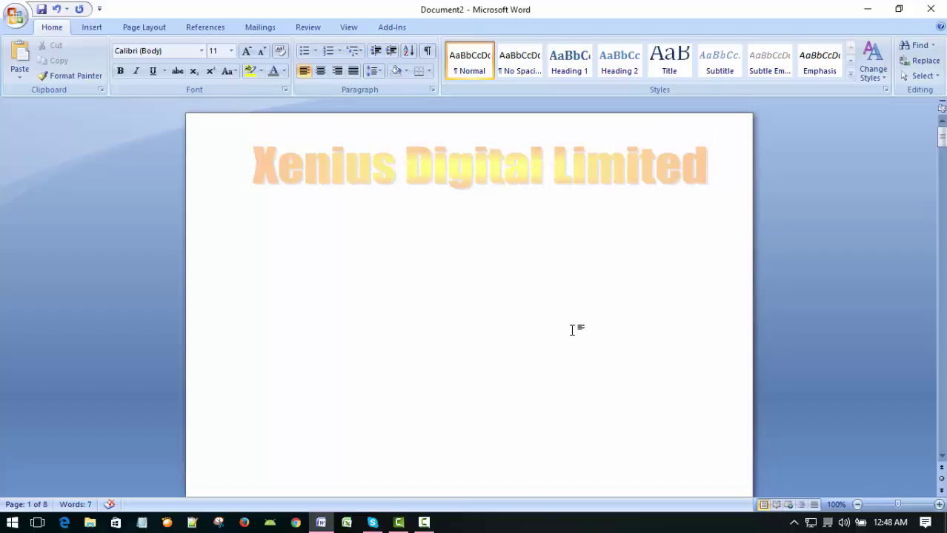
{"action": "scroll", "coordinate": [549, 339], "scroll_direction": "down", "scroll_amount": 1}
{"action": "scroll", "coordinate": [552, 337], "scroll_direction": "down", "scroll_amount": 1}
{"action": "scroll", "coordinate": [552, 337], "scroll_direction": "up", "scroll_amount": 2}
{"action": "scroll", "coordinate": [545, 333], "scroll_direction": "down", "scroll_amount": 2}
{"action": "scroll", "coordinate": [546, 331], "scroll_direction": "up", "scroll_amount": 2}
{"action": "scroll", "coordinate": [548, 314], "scroll_direction": "up", "scroll_amount": 5}
{"action": "scroll", "coordinate": [547, 313], "scroll_direction": "down", "scroll_amount": 3}
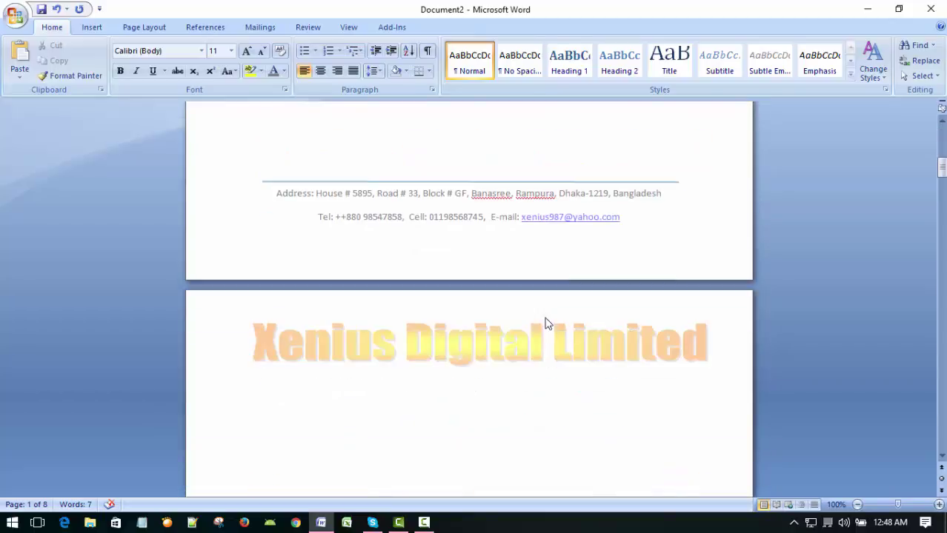
{"action": "scroll", "coordinate": [545, 313], "scroll_direction": "down", "scroll_amount": 2}
{"action": "scroll", "coordinate": [541, 317], "scroll_direction": "down", "scroll_amount": 2}
{"action": "scroll", "coordinate": [539, 320], "scroll_direction": "down", "scroll_amount": 2}
{"action": "scroll", "coordinate": [538, 322], "scroll_direction": "down", "scroll_amount": 4}
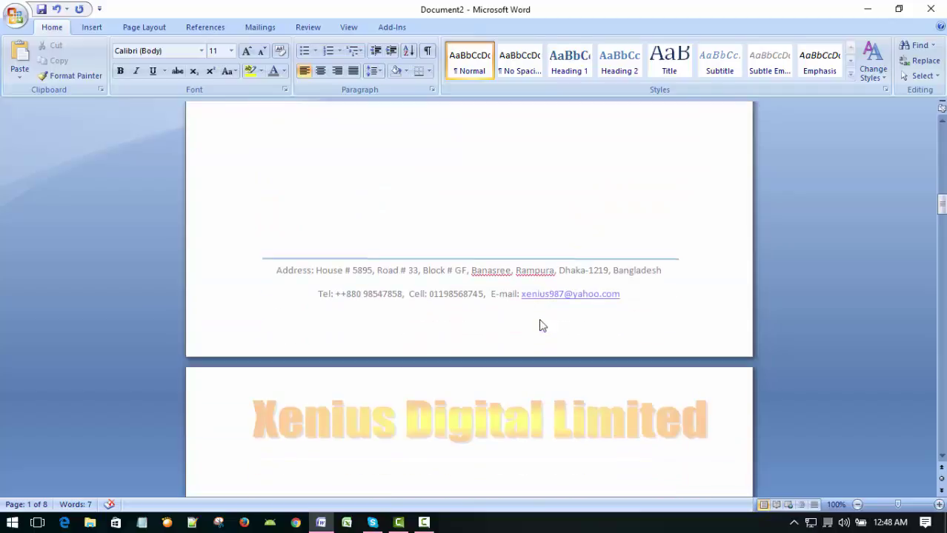
{"action": "scroll", "coordinate": [538, 324], "scroll_direction": "down", "scroll_amount": 4}
{"action": "scroll", "coordinate": [541, 325], "scroll_direction": "down", "scroll_amount": 3}
{"action": "scroll", "coordinate": [535, 323], "scroll_direction": "up", "scroll_amount": 4}
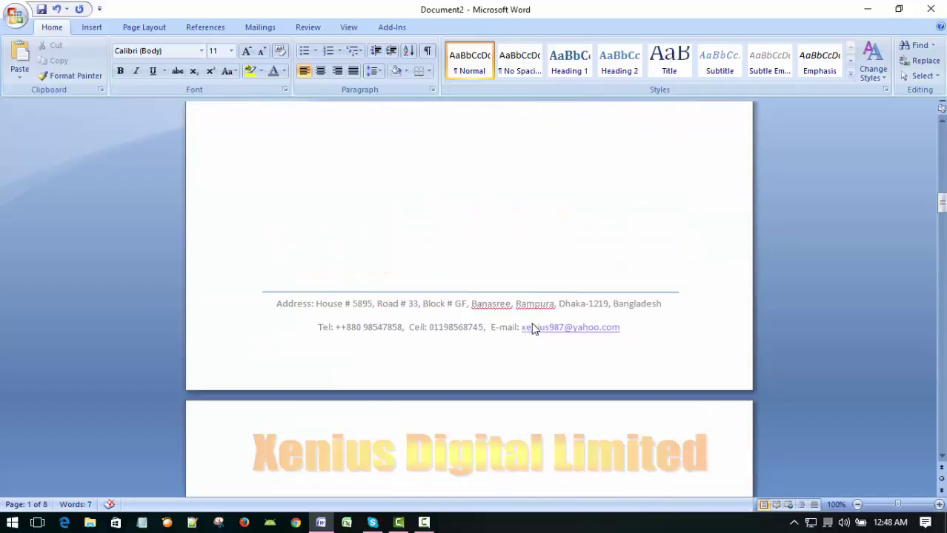
{"action": "scroll", "coordinate": [532, 325], "scroll_direction": "up", "scroll_amount": 3}
{"action": "scroll", "coordinate": [529, 326], "scroll_direction": "down", "scroll_amount": 3}
{"action": "scroll", "coordinate": [527, 325], "scroll_direction": "down", "scroll_amount": 8}
{"action": "scroll", "coordinate": [523, 319], "scroll_direction": "up", "scroll_amount": 3}
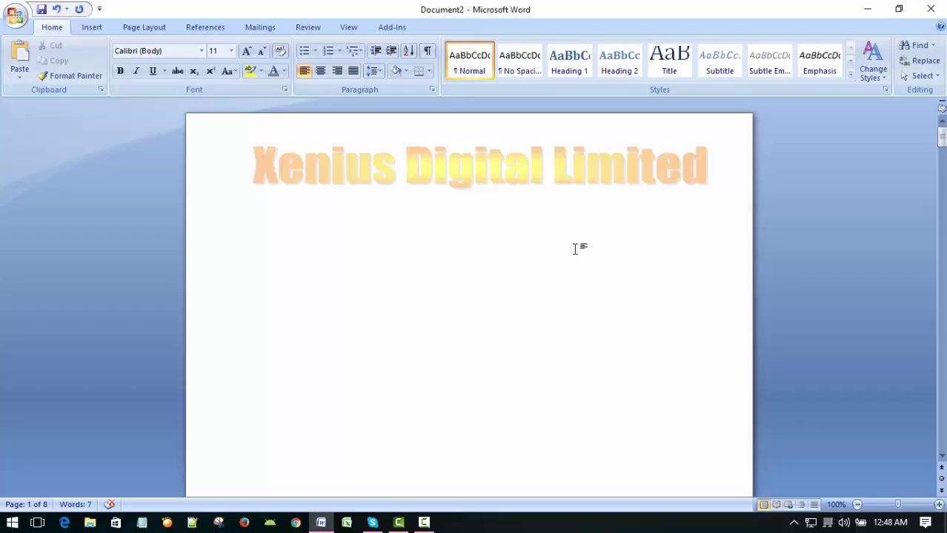
{"action": "scroll", "coordinate": [574, 249], "scroll_direction": "down", "scroll_amount": 10}
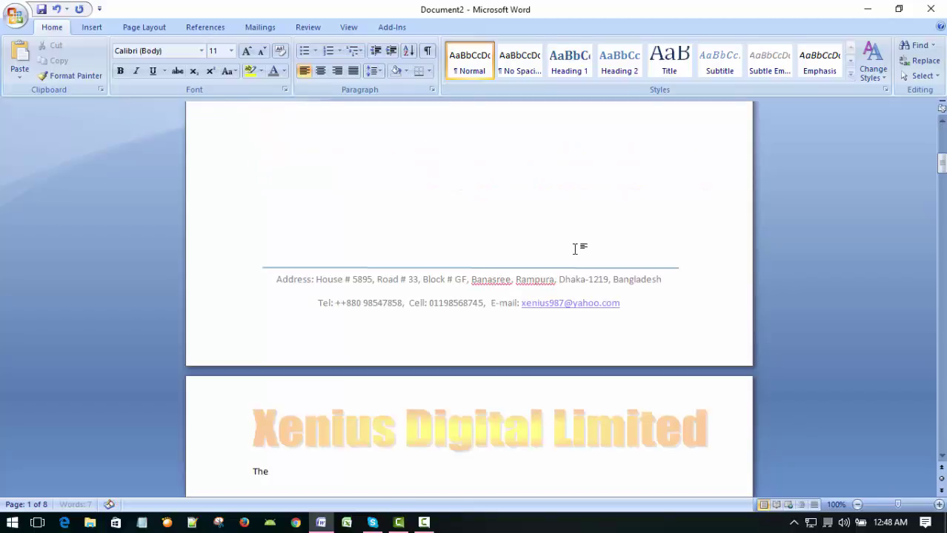
Remove the stray text and extra page, type the fox sample sentence, and size it 14 pt
{"action": "key", "text": "BackSpace"}
{"action": "key", "text": "BackSpace"}
{"action": "key", "text": "BackSpace"}
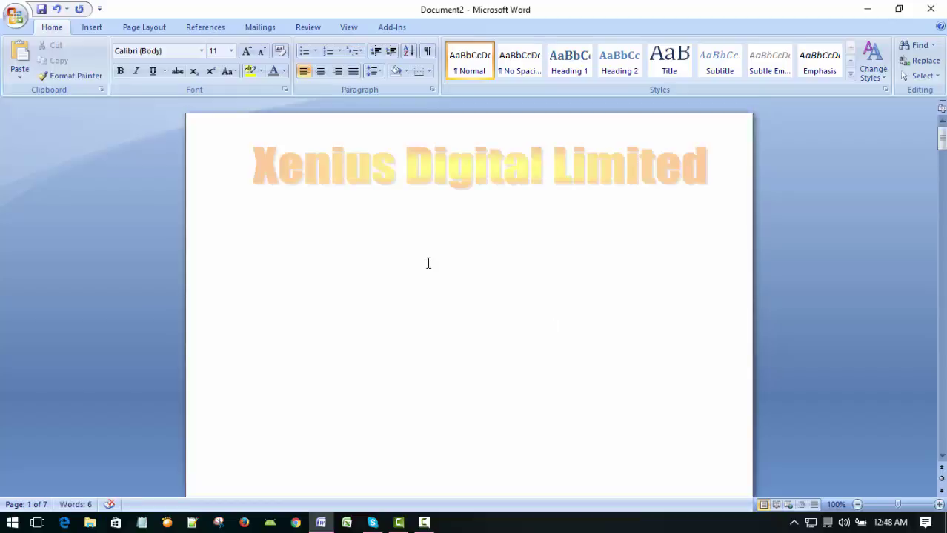
{"action": "type", "text": "The"}
{"action": "type", "text": " quick l"}
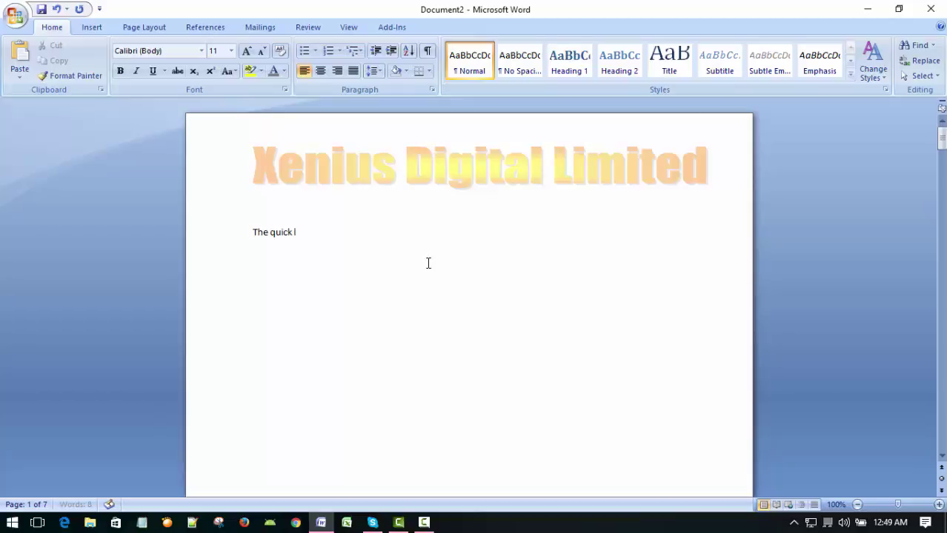
{"action": "type", "text": "tt"}
{"action": "type", "text": "e "}
{"action": "type", "text": "brown"}
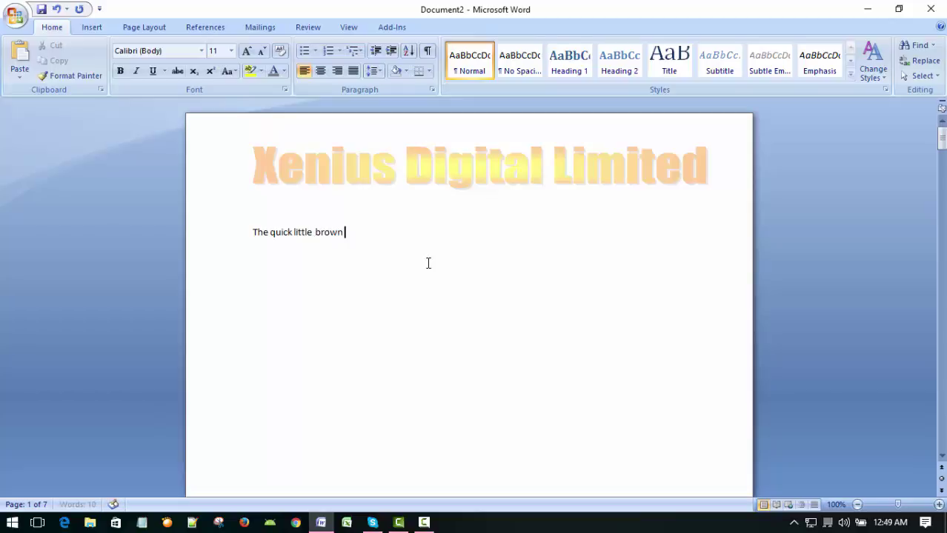
{"action": "type", "text": "fox jum"}
{"action": "type", "text": "ps"}
{"action": "type", "text": "r"}
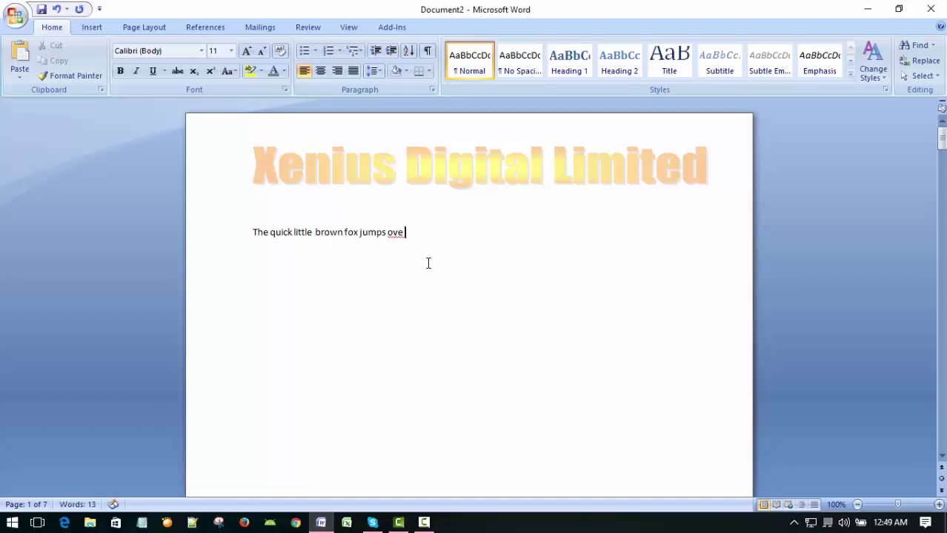
{"action": "type", "text": " lazy dog"}
{"action": "type", "text": "."}
{"action": "key", "text": "shift+Down"}
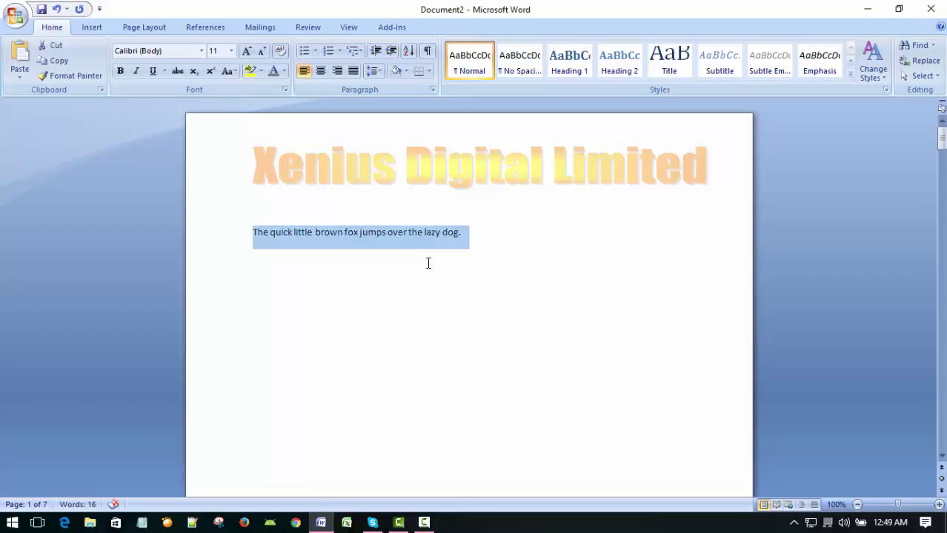
{"action": "left_click", "coordinate": [232, 50]}
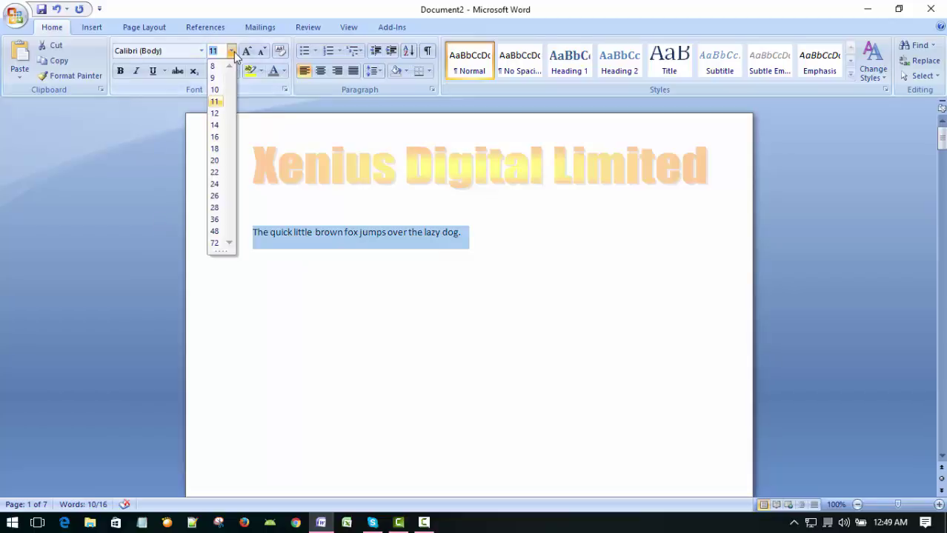
{"action": "left_click", "coordinate": [215, 124]}
{"action": "left_click", "coordinate": [569, 227]}
Copy the sample sentence and paste further copies after it to build more text
{"action": "key", "text": "Home"}
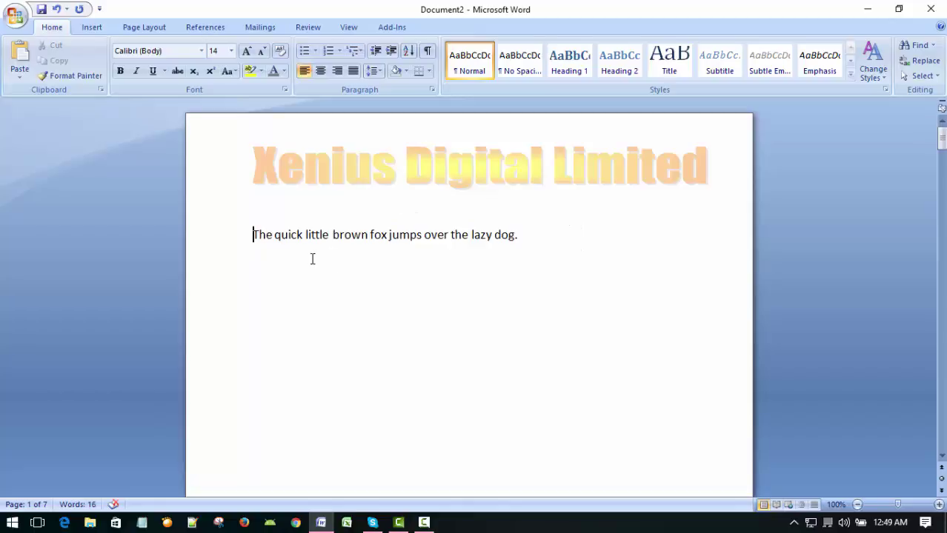
{"action": "left_click_drag", "start_coordinate": [245, 238], "coordinate": [548, 237]}
{"action": "key", "text": "ctrl+c"}
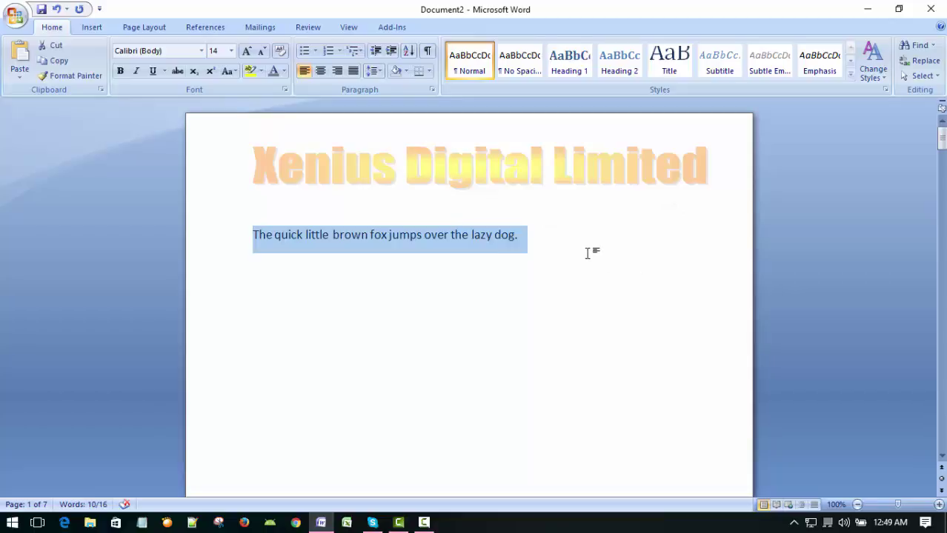
{"action": "left_click", "coordinate": [629, 244]}
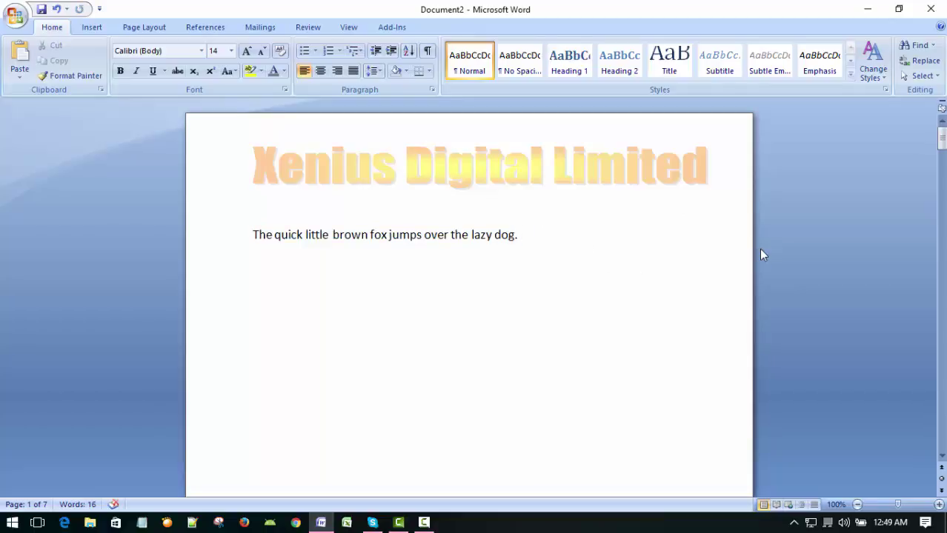
{"action": "key", "text": "ctrl+v"}
{"action": "key", "text": "ctrl+v"}
{"action": "key", "text": "ctrl+v"}
{"action": "key", "text": "ctrl+v"}
{"action": "key", "text": "ctrl+v"}
{"action": "key", "text": "ctrl+v"}
{"action": "key", "text": "ctrl+v"}
{"action": "key", "text": "ctrl+v"}
{"action": "key", "text": "ctrl+v"}
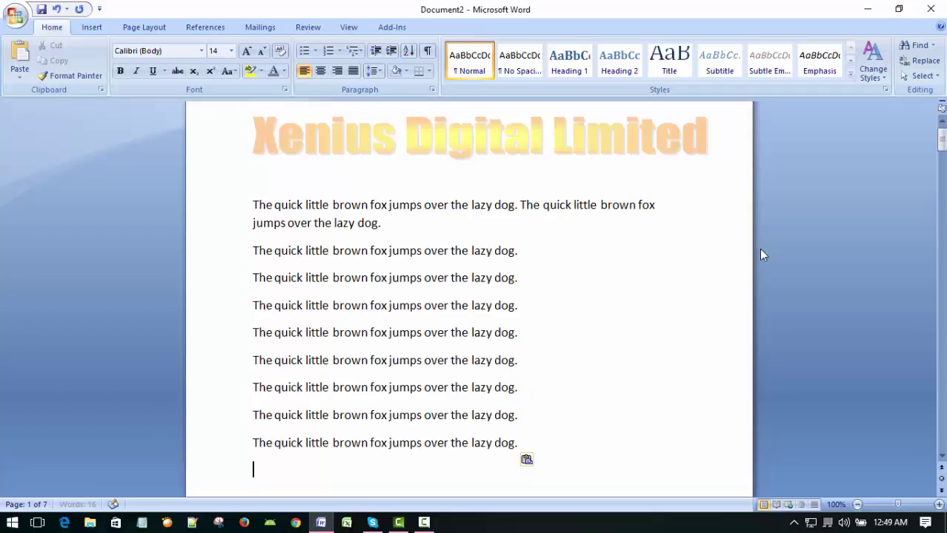
{"action": "scroll", "coordinate": [689, 275], "scroll_direction": "up", "scroll_amount": 1}
{"action": "left_click", "coordinate": [463, 257]}
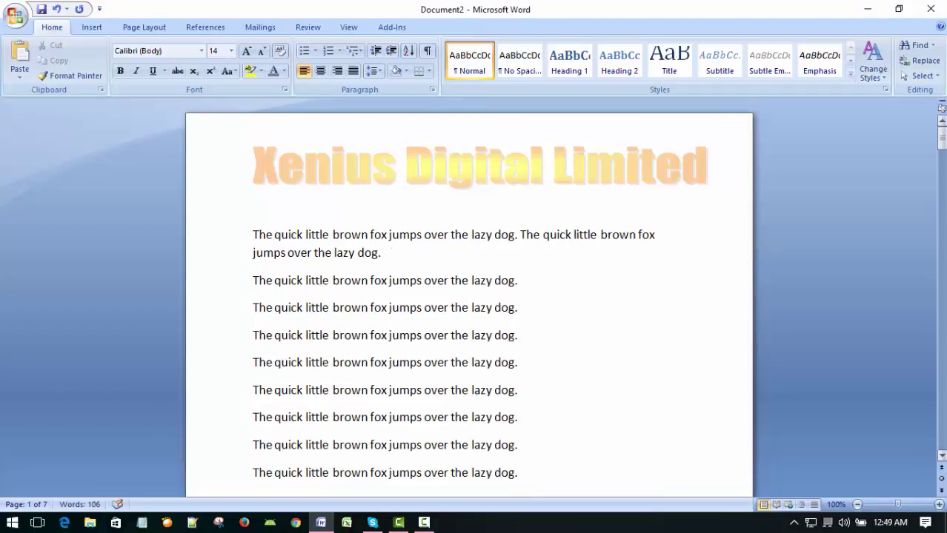
{"action": "key", "text": "ctrl+z"}
{"action": "key", "text": "ctrl+v"}
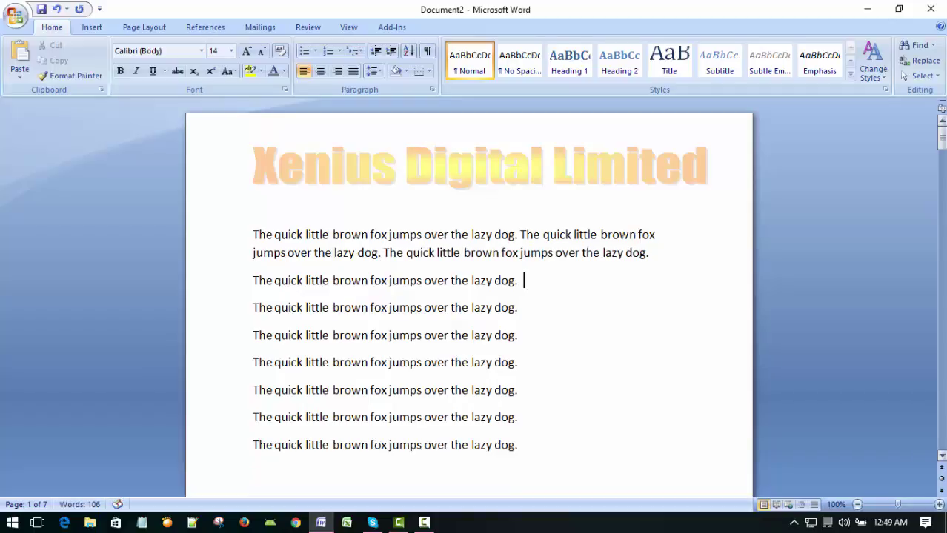
Join the pasted sentences so the first paragraphs each hold several copies of the sentence
{"action": "key", "text": "BackSpace"}
{"action": "left_click", "coordinate": [381, 299]}
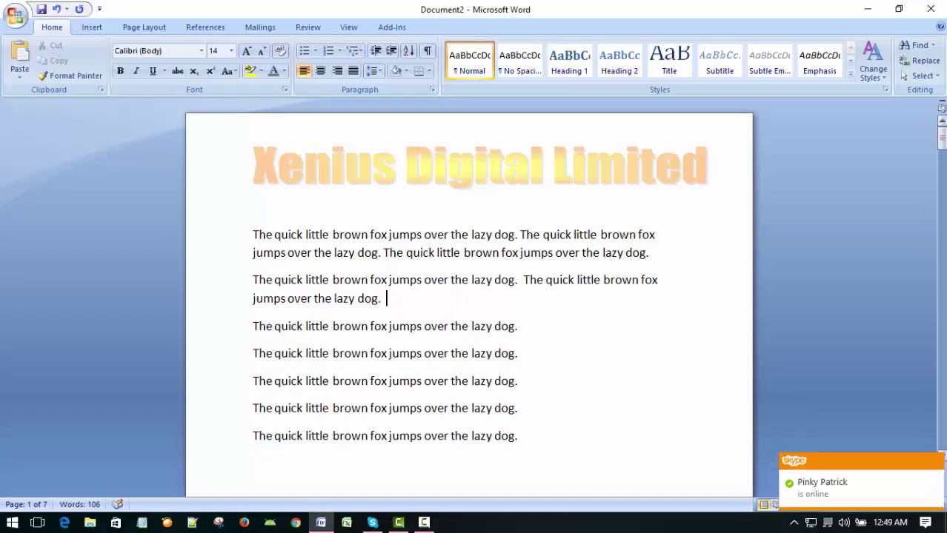
{"action": "key", "text": "Delete"}
{"action": "left_click", "coordinate": [519, 326]}
{"action": "key", "text": "Delete"}
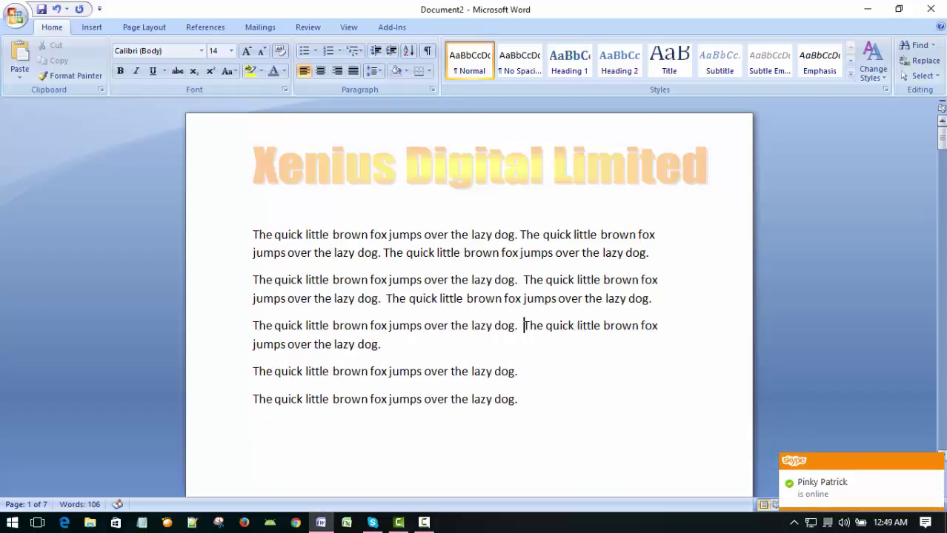
{"action": "left_click", "coordinate": [380, 345]}
{"action": "key", "text": "Delete"}
{"action": "left_click", "coordinate": [387, 371]}
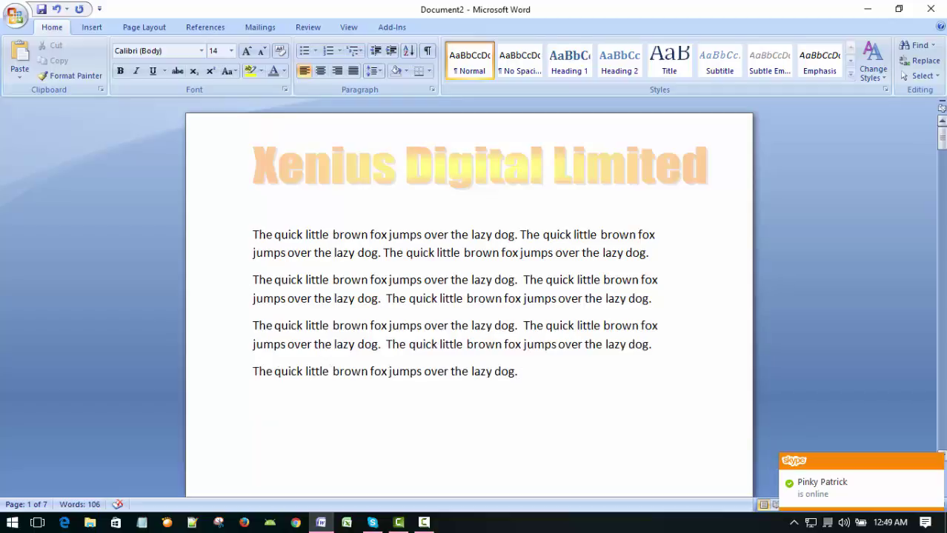
Paste more copies of the sentence as single-sentence paragraphs below the long ones
{"action": "key", "text": "ctrl+v"}
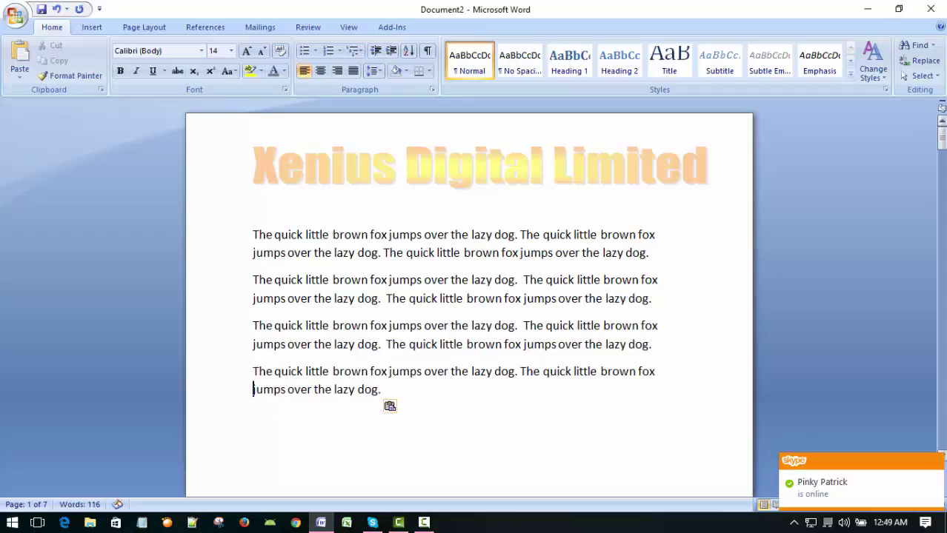
{"action": "key", "text": "End"}
{"action": "key", "text": "ctrl+v"}
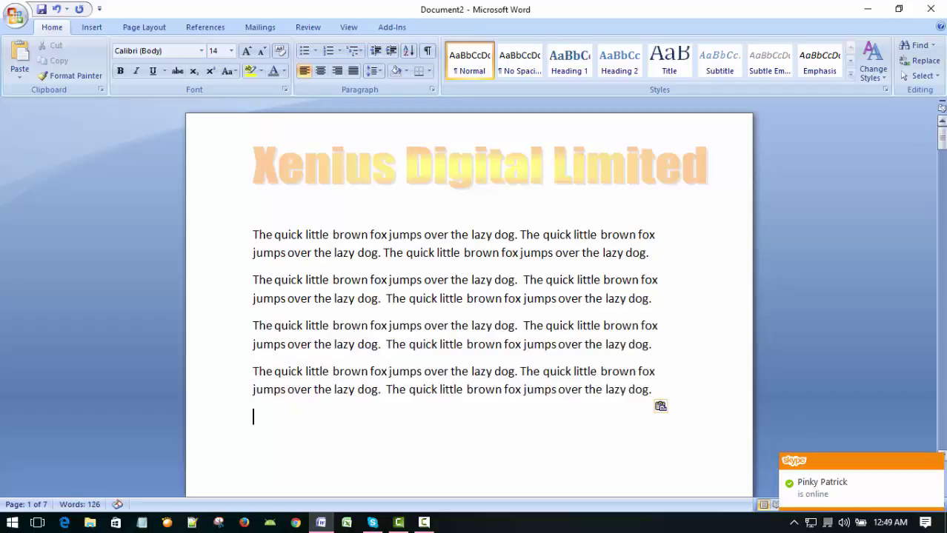
{"action": "key", "text": "ctrl+v"}
{"action": "key", "text": "ctrl+v"}
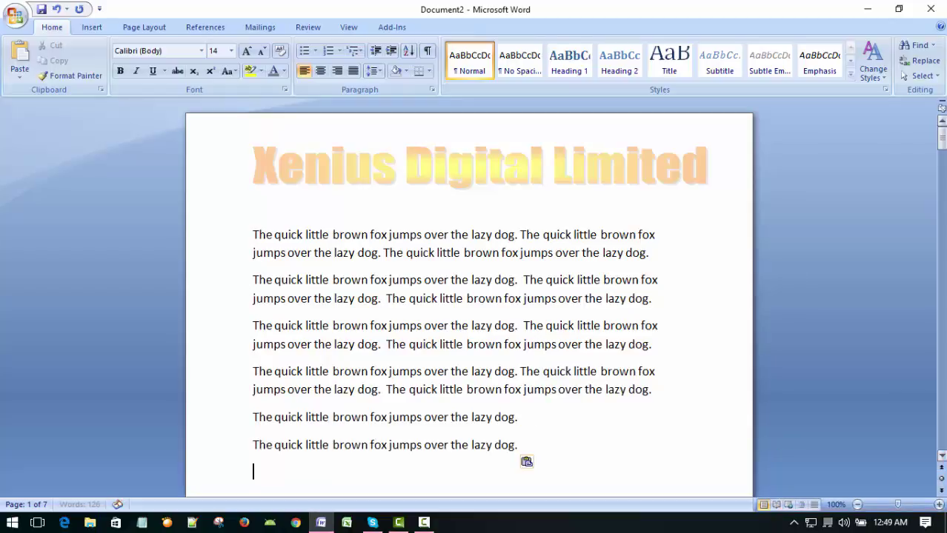
{"action": "key", "text": "ctrl+v"}
{"action": "key", "text": "ctrl+v"}
{"action": "scroll", "coordinate": [748, 384], "scroll_direction": "up", "scroll_amount": 2}
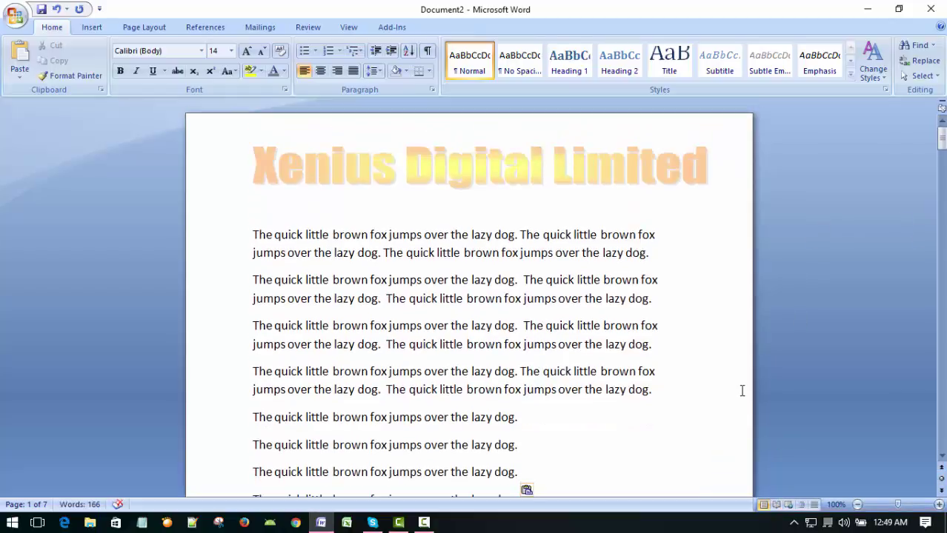
{"action": "scroll", "coordinate": [741, 392], "scroll_direction": "down", "scroll_amount": 2}
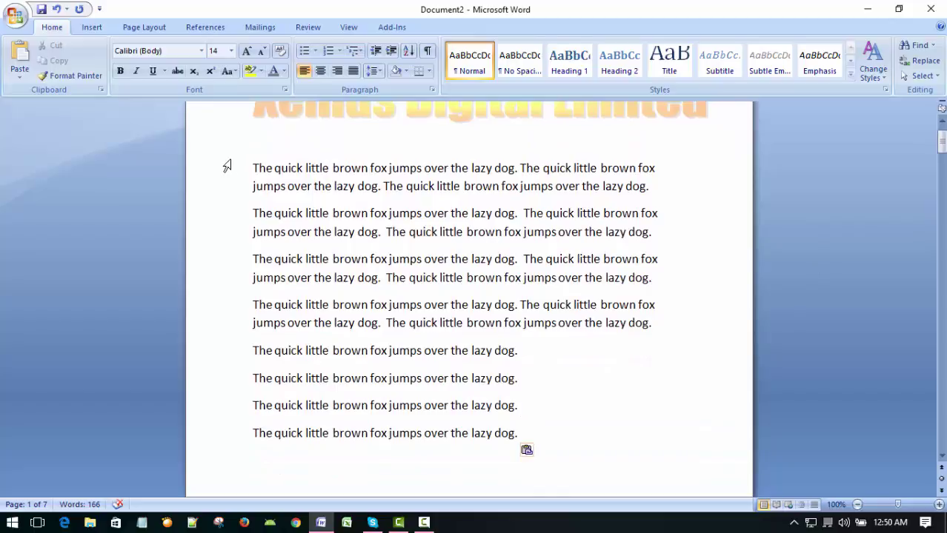
Select the sample paragraphs and apply Justify alignment to them
{"action": "left_click_drag", "start_coordinate": [229, 170], "coordinate": [211, 323]}
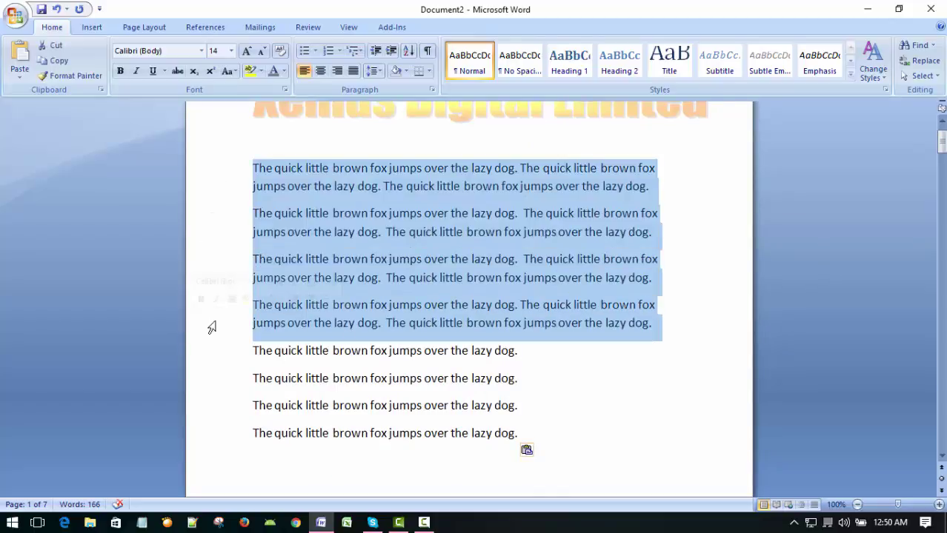
{"action": "scroll", "coordinate": [811, 323], "scroll_direction": "up", "scroll_amount": 2}
{"action": "left_click", "coordinate": [352, 72]}
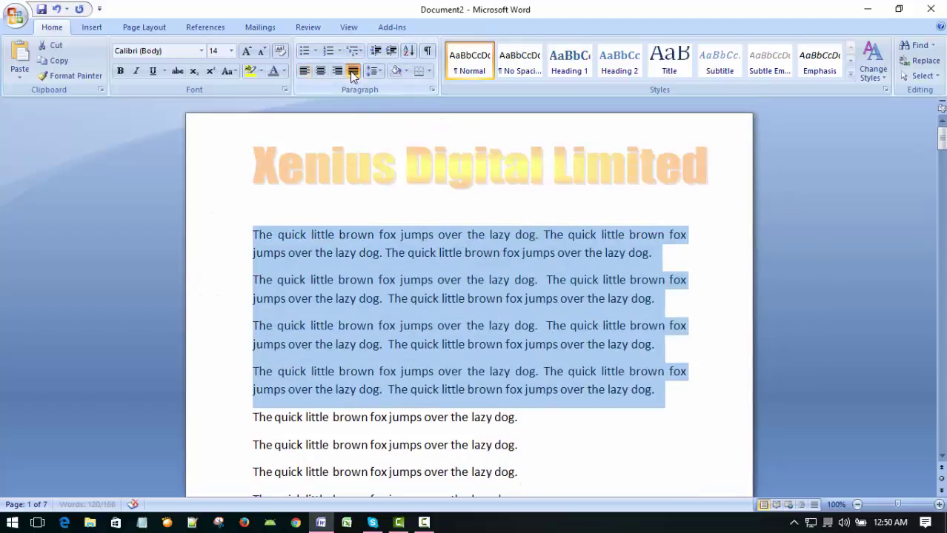
{"action": "left_click", "coordinate": [839, 287]}
{"action": "left_click", "coordinate": [730, 256]}
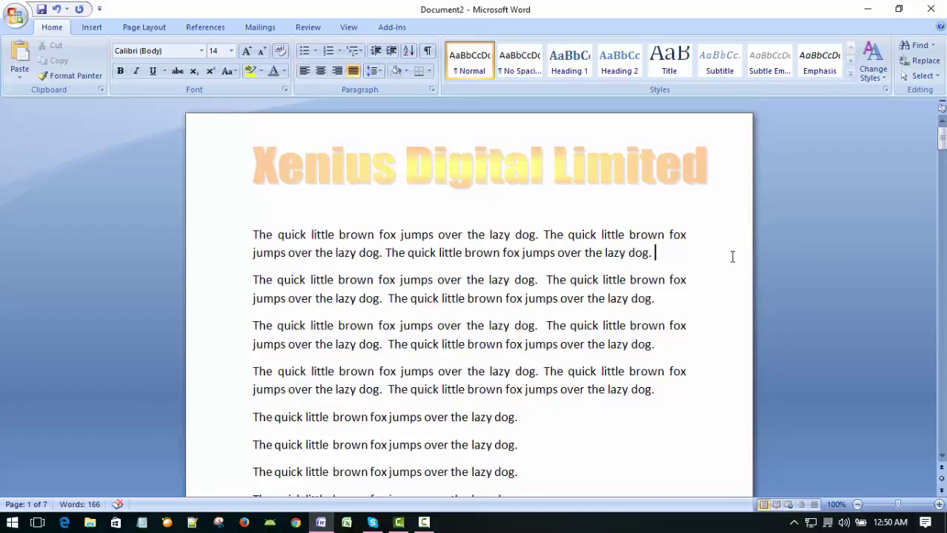
{"action": "scroll", "coordinate": [689, 292], "scroll_direction": "down", "scroll_amount": 1}
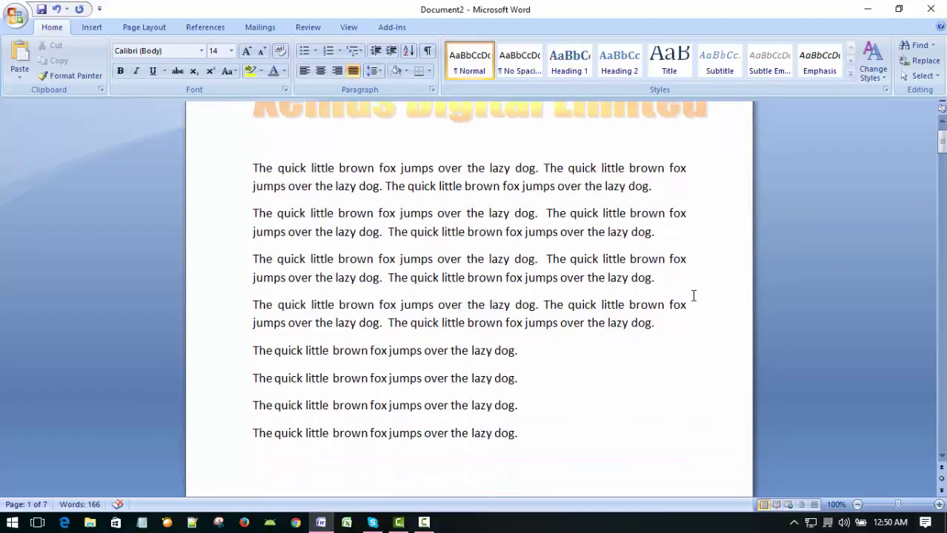
{"action": "scroll", "coordinate": [689, 292], "scroll_direction": "up", "scroll_amount": 1}
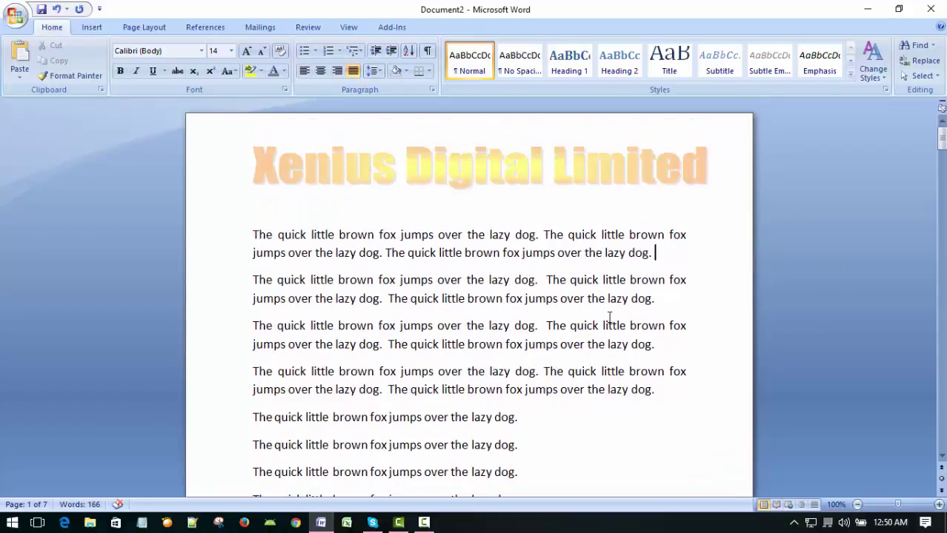
{"action": "left_click", "coordinate": [229, 243]}
{"action": "left_click", "coordinate": [497, 223]}
{"action": "left_click", "coordinate": [710, 231]}
{"action": "left_click", "coordinate": [712, 381]}
Center-align the four long fox-sentence paragraphs
{"action": "left_click_drag", "start_coordinate": [251, 235], "coordinate": [690, 389]}
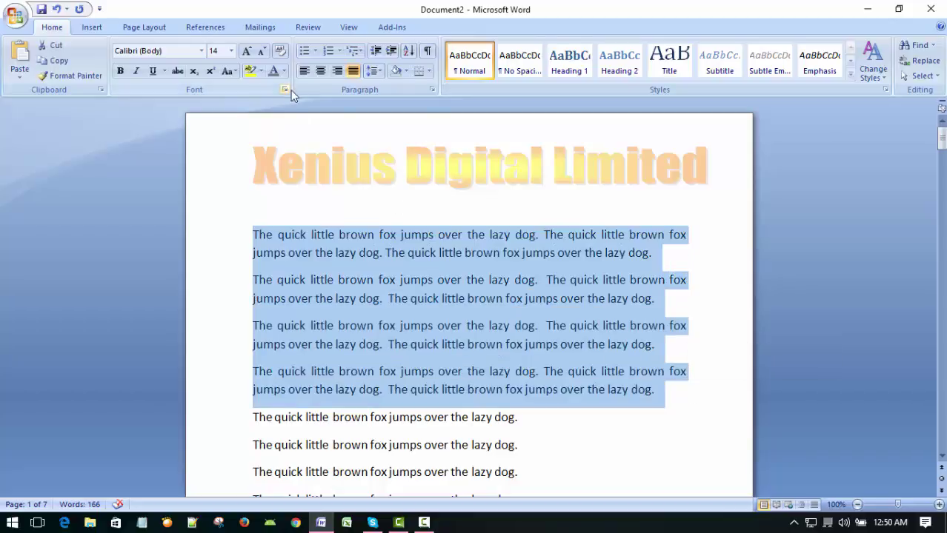
{"action": "left_click", "coordinate": [320, 70]}
{"action": "left_click", "coordinate": [481, 288]}
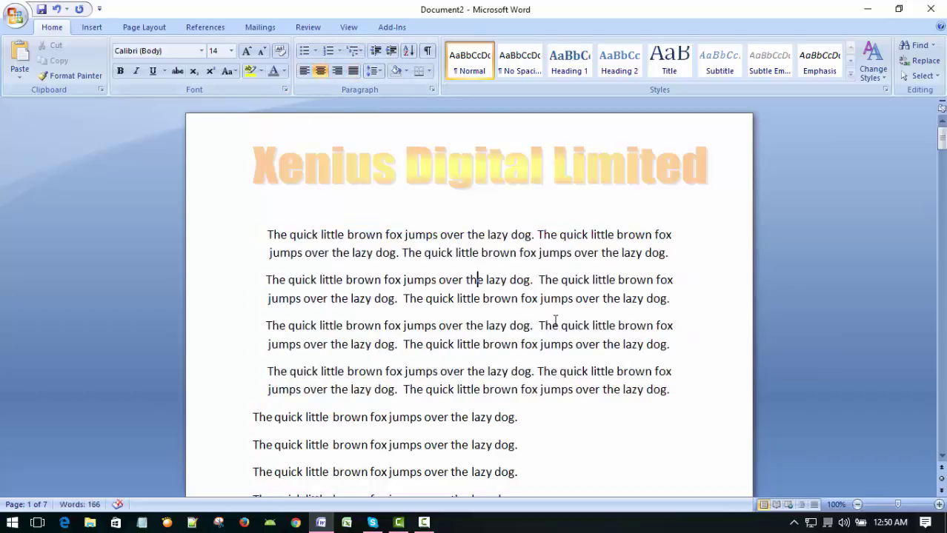
{"action": "left_click", "coordinate": [562, 325]}
{"action": "scroll", "coordinate": [563, 319], "scroll_direction": "down", "scroll_amount": 4}
{"action": "scroll", "coordinate": [563, 319], "scroll_direction": "up", "scroll_amount": 3}
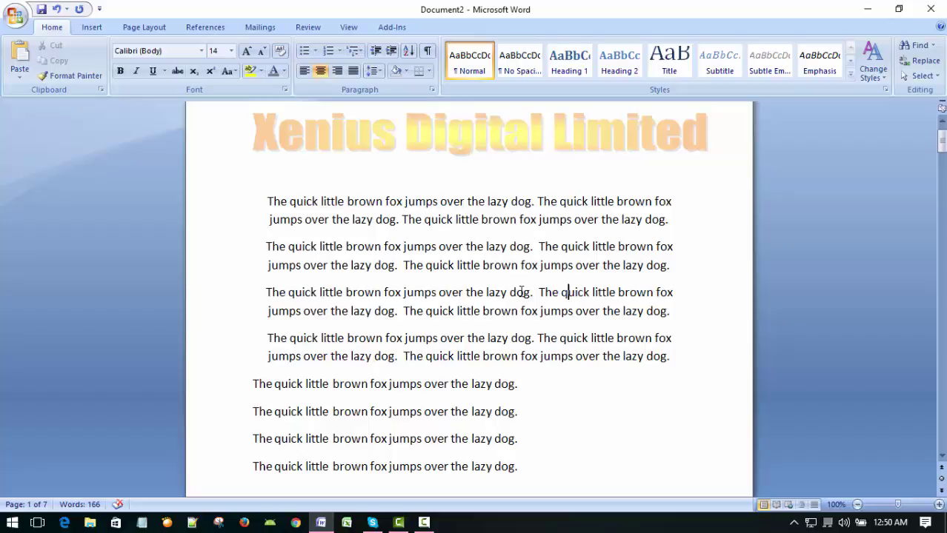
{"action": "scroll", "coordinate": [517, 299], "scroll_direction": "up", "scroll_amount": 1}
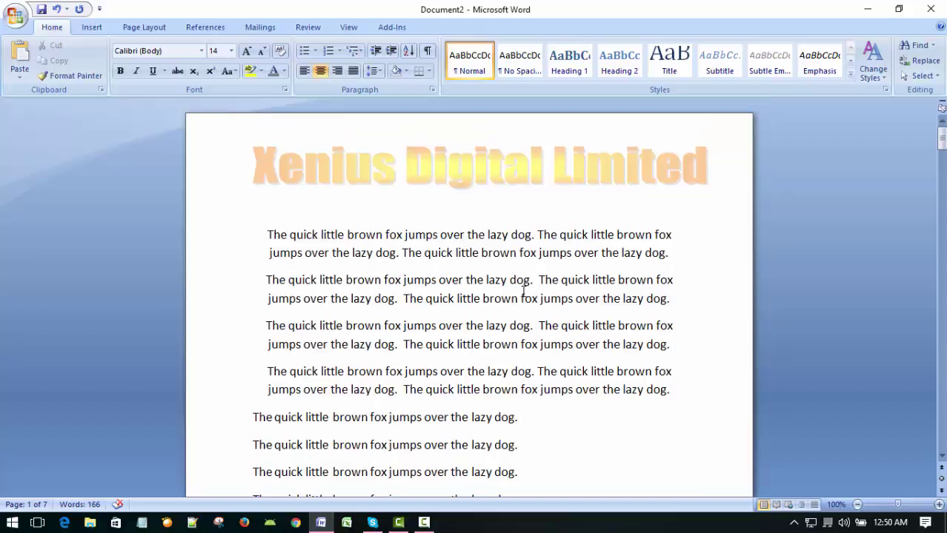
{"action": "scroll", "coordinate": [522, 291], "scroll_direction": "down", "scroll_amount": 8}
{"action": "scroll", "coordinate": [522, 291], "scroll_direction": "down", "scroll_amount": 4}
{"action": "scroll", "coordinate": [522, 291], "scroll_direction": "down", "scroll_amount": 4}
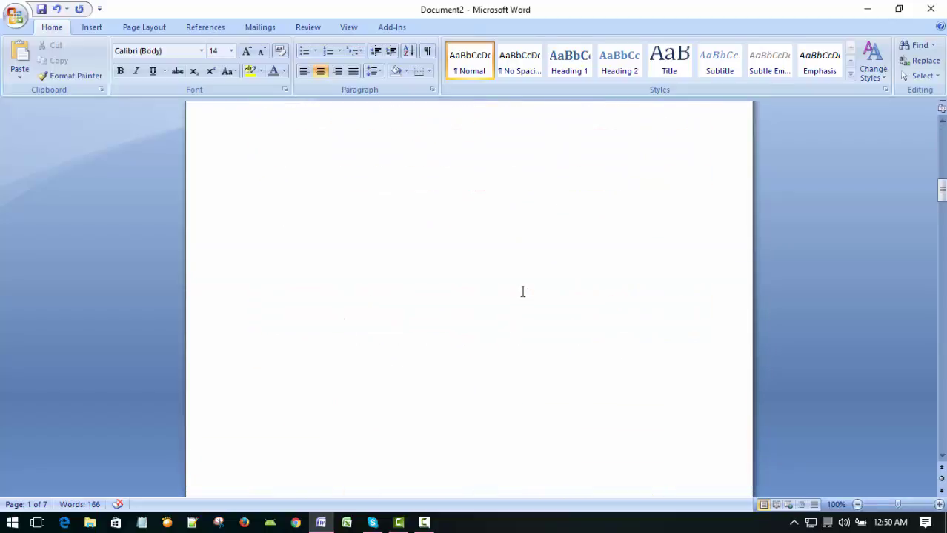
{"action": "scroll", "coordinate": [522, 291], "scroll_direction": "down", "scroll_amount": 3}
{"action": "scroll", "coordinate": [522, 291], "scroll_direction": "down", "scroll_amount": 3}
{"action": "scroll", "coordinate": [522, 291], "scroll_direction": "down", "scroll_amount": 4}
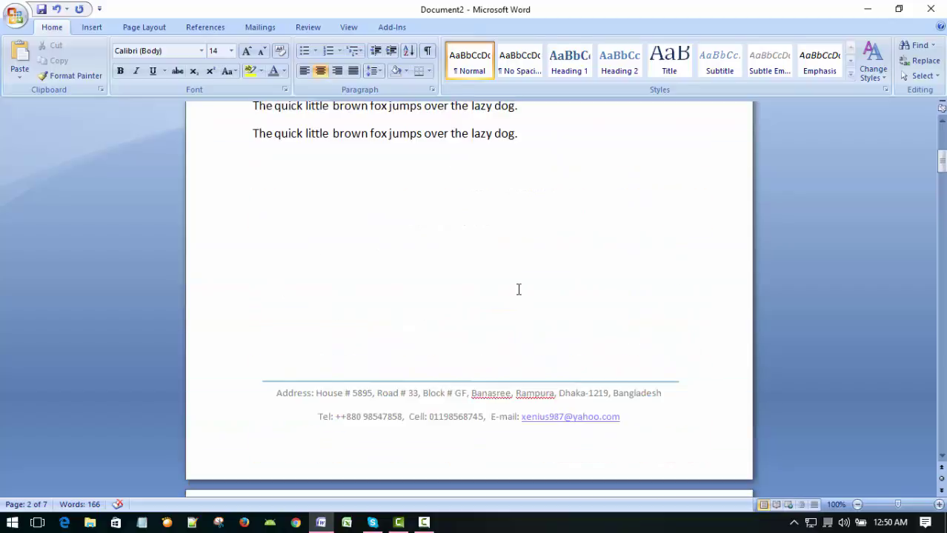
{"action": "scroll", "coordinate": [518, 290], "scroll_direction": "up", "scroll_amount": 3}
{"action": "scroll", "coordinate": [517, 290], "scroll_direction": "up", "scroll_amount": 3}
{"action": "scroll", "coordinate": [514, 286], "scroll_direction": "down", "scroll_amount": 10}
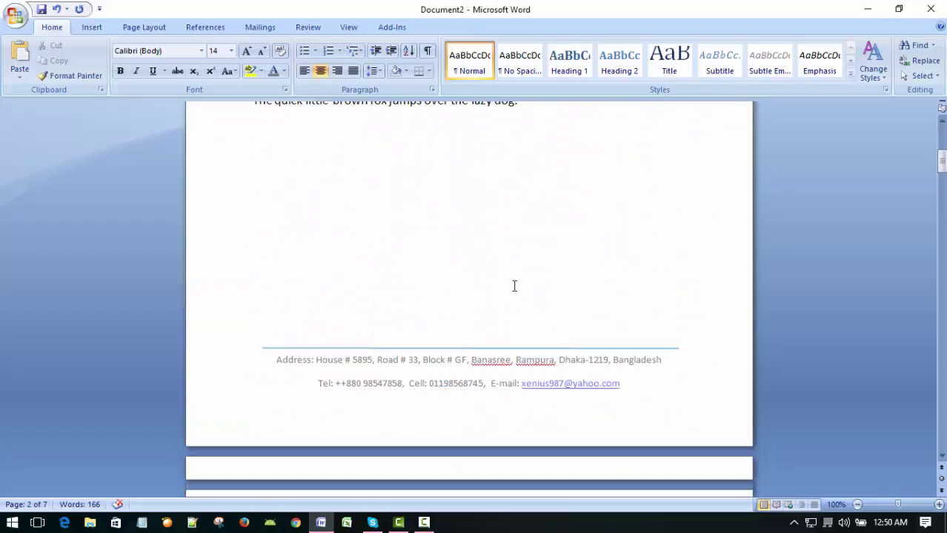
{"action": "scroll", "coordinate": [513, 285], "scroll_direction": "down", "scroll_amount": 9}
{"action": "scroll", "coordinate": [512, 285], "scroll_direction": "down", "scroll_amount": 5}
{"action": "scroll", "coordinate": [512, 284], "scroll_direction": "down", "scroll_amount": 5}
{"action": "scroll", "coordinate": [510, 286], "scroll_direction": "down", "scroll_amount": 4}
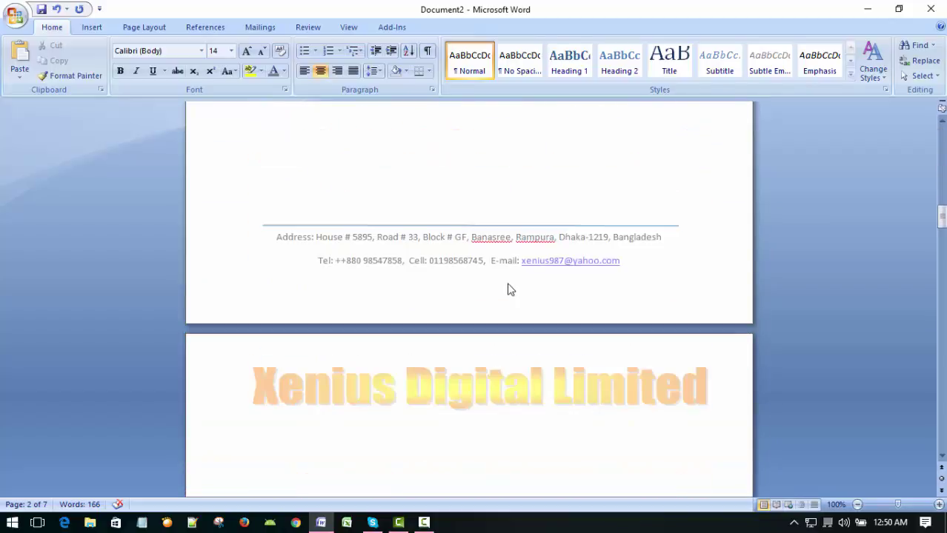
{"action": "scroll", "coordinate": [507, 287], "scroll_direction": "down", "scroll_amount": 5}
{"action": "scroll", "coordinate": [504, 287], "scroll_direction": "down", "scroll_amount": 11}
{"action": "scroll", "coordinate": [503, 287], "scroll_direction": "down", "scroll_amount": 8}
{"action": "scroll", "coordinate": [504, 287], "scroll_direction": "down", "scroll_amount": 9}
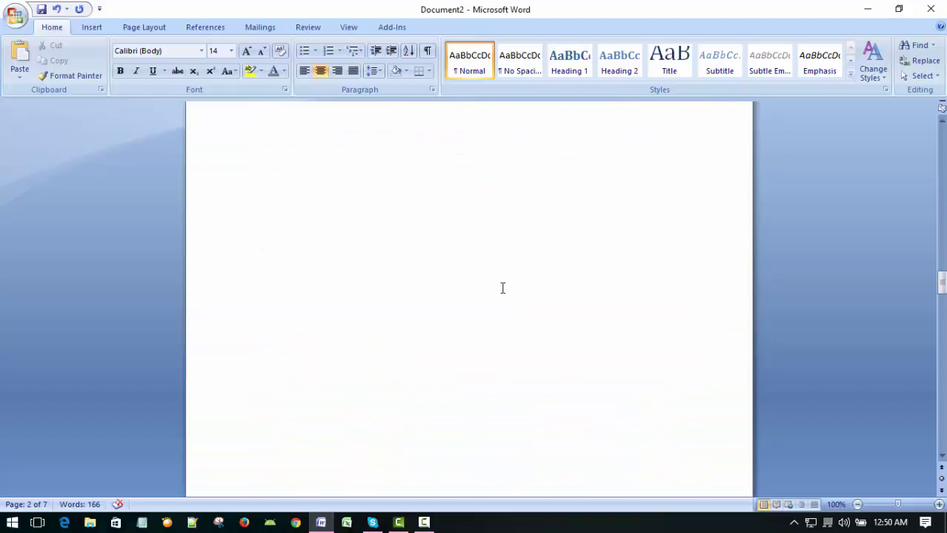
{"action": "scroll", "coordinate": [501, 285], "scroll_direction": "down", "scroll_amount": 5}
{"action": "scroll", "coordinate": [500, 286], "scroll_direction": "down", "scroll_amount": 7}
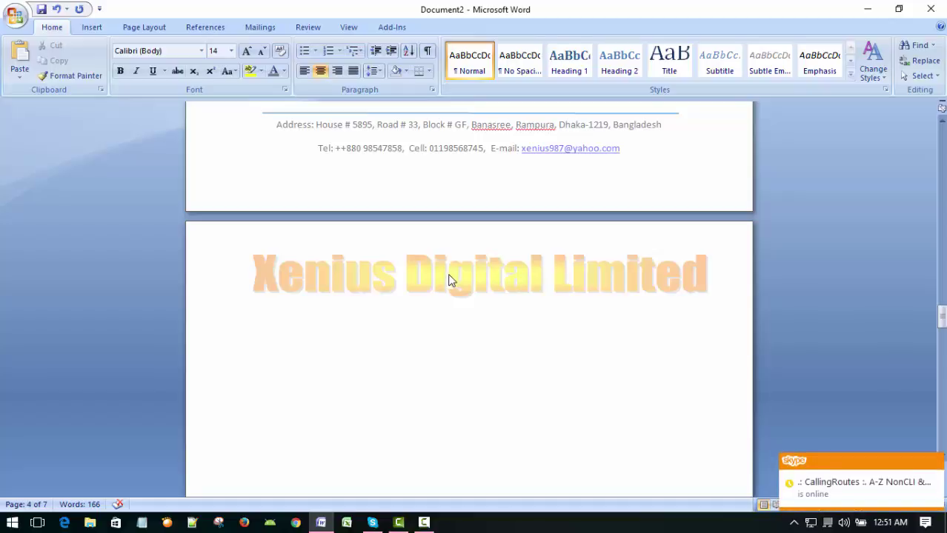
{"action": "scroll", "coordinate": [449, 277], "scroll_direction": "up", "scroll_amount": 5}
{"action": "scroll", "coordinate": [414, 259], "scroll_direction": "down", "scroll_amount": 7}
{"action": "scroll", "coordinate": [409, 259], "scroll_direction": "down", "scroll_amount": 7}
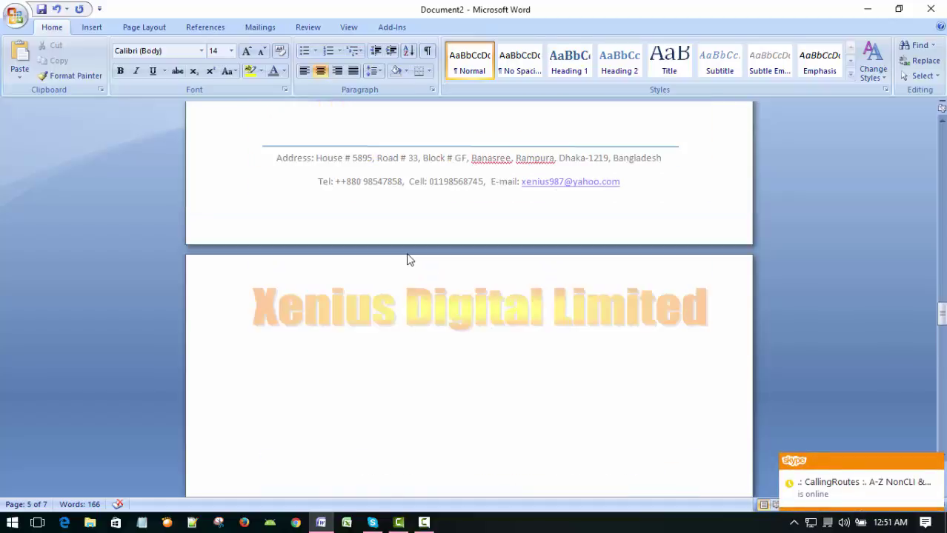
{"action": "scroll", "coordinate": [408, 258], "scroll_direction": "up", "scroll_amount": 3}
{"action": "scroll", "coordinate": [423, 281], "scroll_direction": "up", "scroll_amount": 8}
{"action": "scroll", "coordinate": [419, 279], "scroll_direction": "up", "scroll_amount": 8}
{"action": "scroll", "coordinate": [416, 281], "scroll_direction": "up", "scroll_amount": 3}
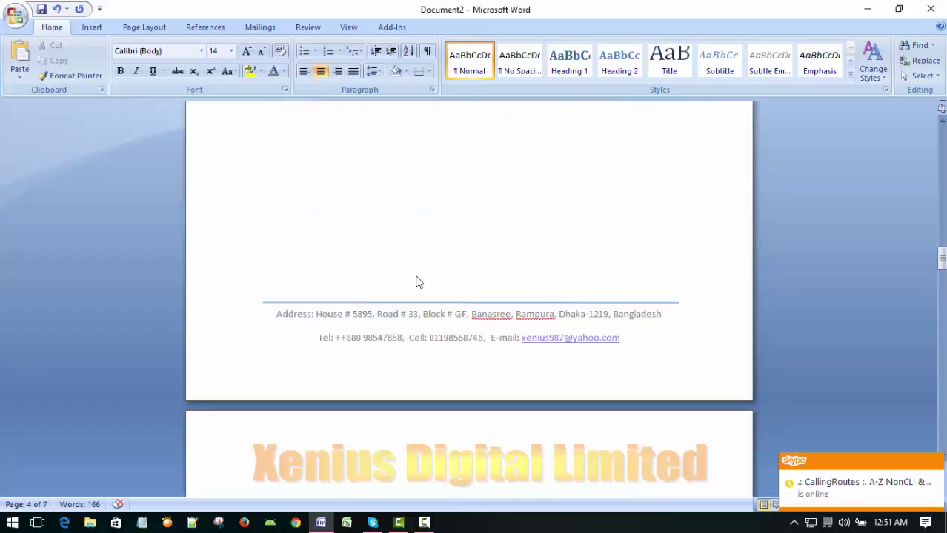
{"action": "scroll", "coordinate": [453, 299], "scroll_direction": "up", "scroll_amount": 2}
{"action": "scroll", "coordinate": [452, 298], "scroll_direction": "up", "scroll_amount": 2}
{"action": "scroll", "coordinate": [444, 275], "scroll_direction": "down", "scroll_amount": 8}
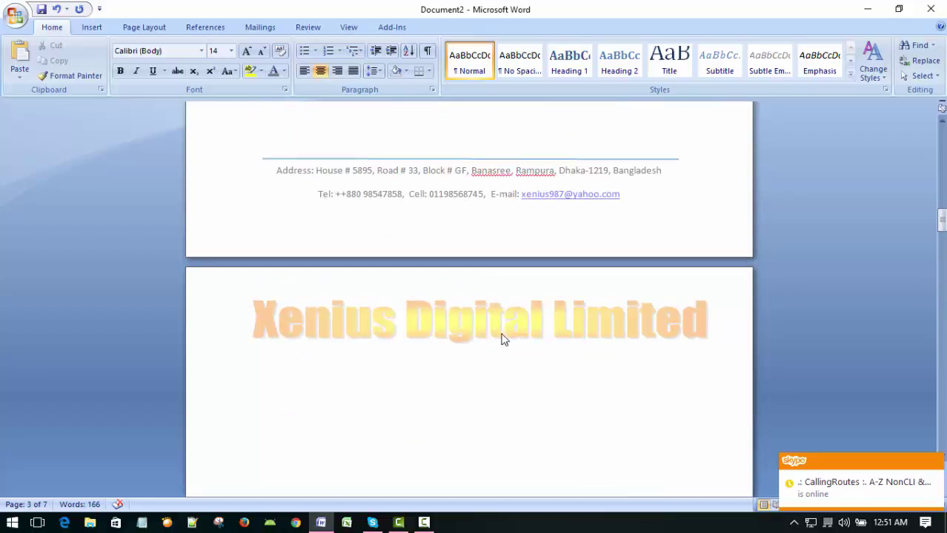
Save As, changing the letterhad-pad-2.docx name to letterhad-pad-3.docx
{"action": "left_click", "coordinate": [15, 14]}
{"action": "left_click", "coordinate": [44, 138]}
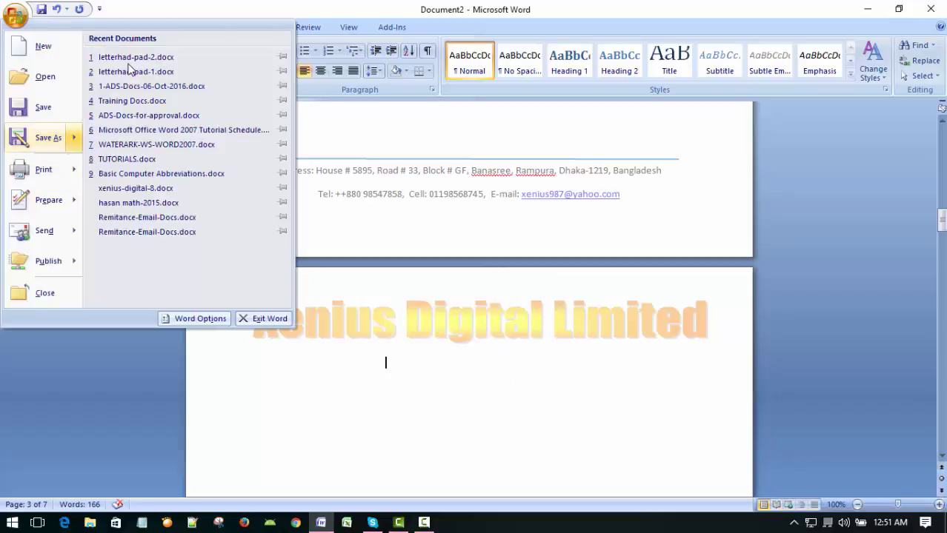
{"action": "left_click", "coordinate": [202, 126]}
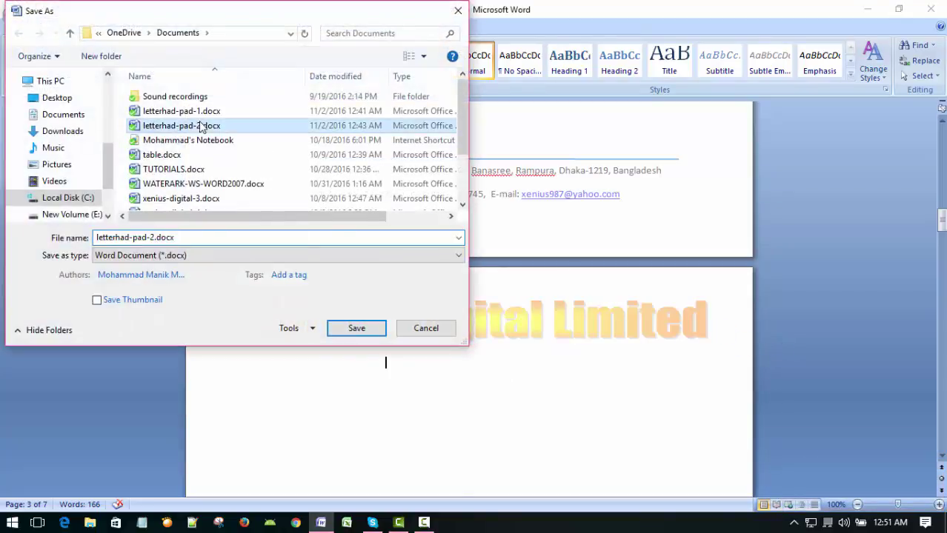
{"action": "left_click", "coordinate": [300, 239]}
{"action": "left_click", "coordinate": [304, 242]}
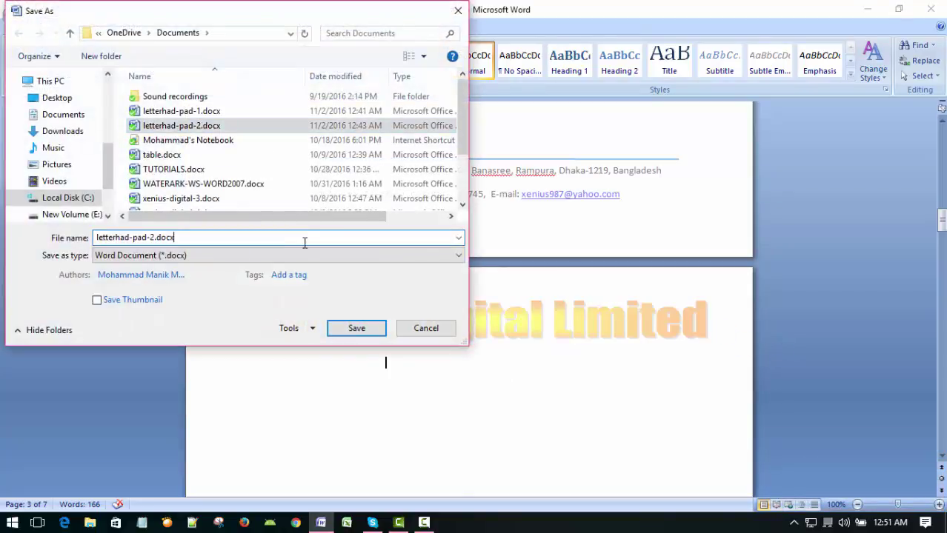
{"action": "key", "text": "shift+Left"}
{"action": "key", "text": "shift+Left"}
{"action": "key", "text": "shift+Left"}
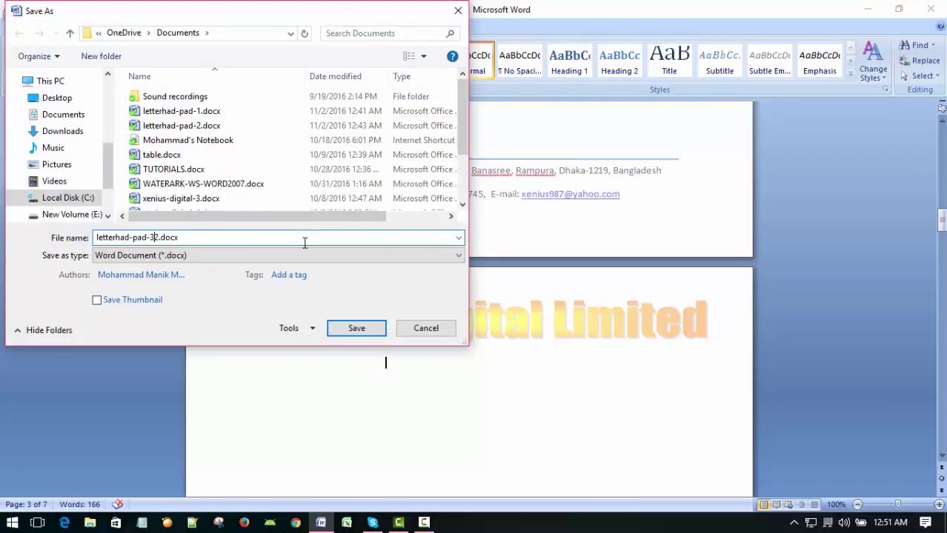
{"action": "type", "text": "3.docx"}
{"action": "left_click", "coordinate": [353, 333]}
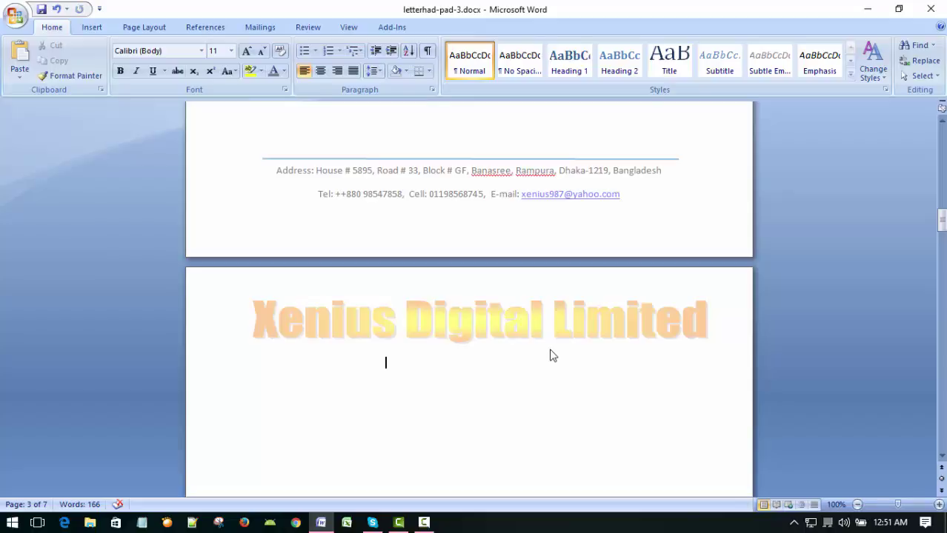
{"action": "scroll", "coordinate": [552, 348], "scroll_direction": "up", "scroll_amount": 4}
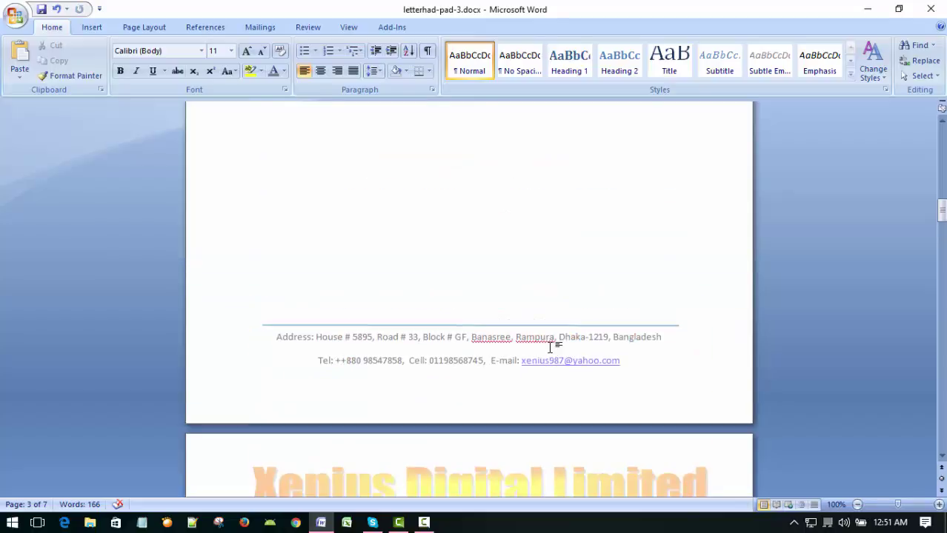
{"action": "scroll", "coordinate": [548, 344], "scroll_direction": "down", "scroll_amount": 8}
{"action": "scroll", "coordinate": [549, 345], "scroll_direction": "up", "scroll_amount": 6}
{"action": "scroll", "coordinate": [546, 345], "scroll_direction": "down", "scroll_amount": 4}
{"action": "scroll", "coordinate": [544, 344], "scroll_direction": "up", "scroll_amount": 7}
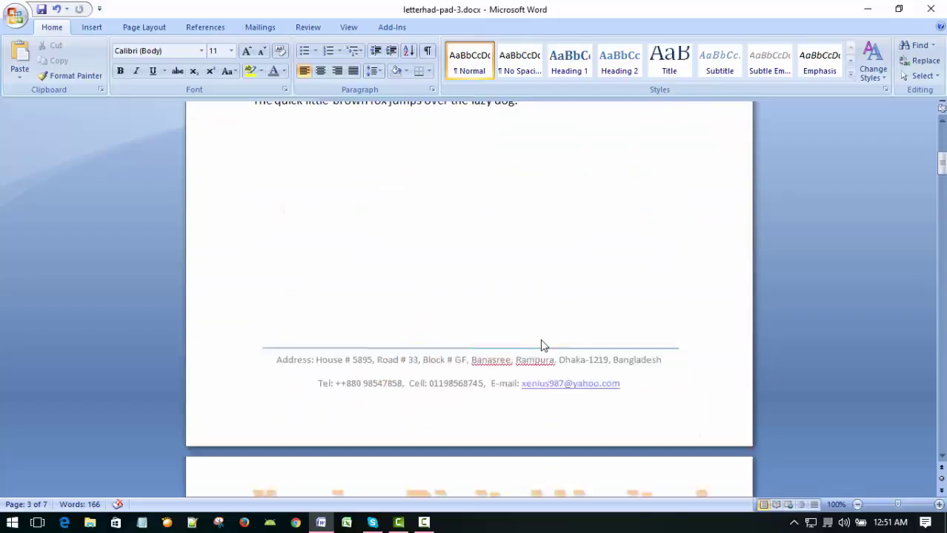
{"action": "scroll", "coordinate": [539, 338], "scroll_direction": "down", "scroll_amount": 12}
{"action": "scroll", "coordinate": [541, 330], "scroll_direction": "up", "scroll_amount": 4}
{"action": "scroll", "coordinate": [534, 332], "scroll_direction": "down", "scroll_amount": 2}
{"action": "scroll", "coordinate": [530, 332], "scroll_direction": "down", "scroll_amount": 6}
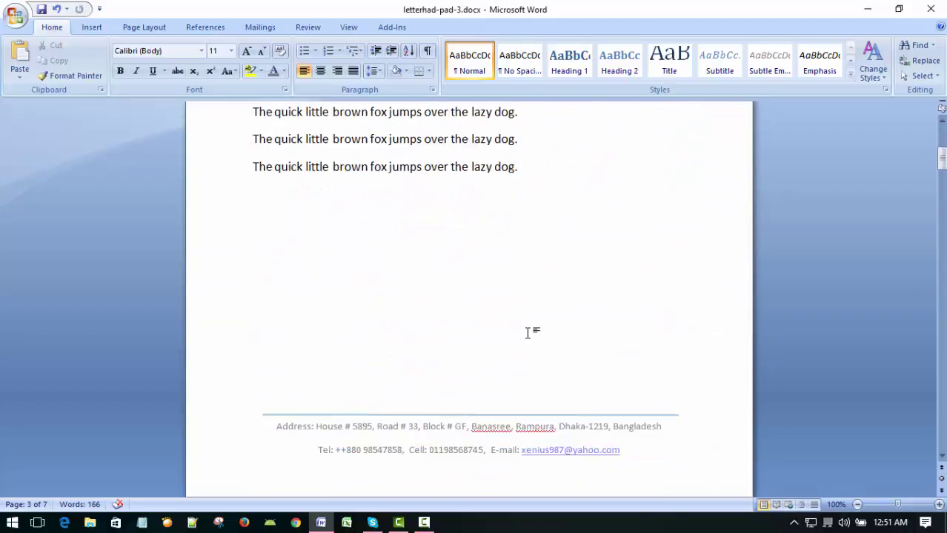
{"action": "scroll", "coordinate": [529, 332], "scroll_direction": "down", "scroll_amount": 8}
{"action": "scroll", "coordinate": [528, 332], "scroll_direction": "up", "scroll_amount": 3}
{"action": "scroll", "coordinate": [526, 331], "scroll_direction": "up", "scroll_amount": 8}
{"action": "scroll", "coordinate": [534, 329], "scroll_direction": "up", "scroll_amount": 5}
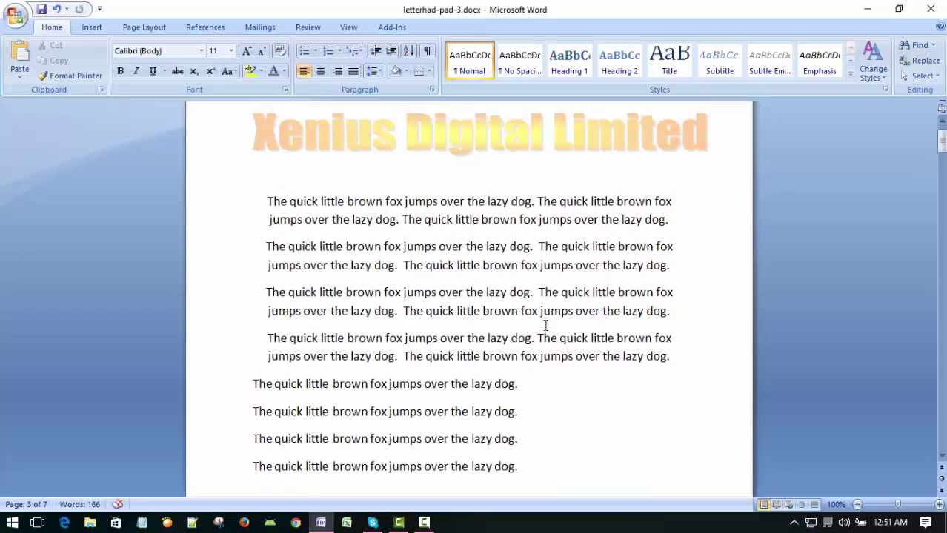
{"action": "scroll", "coordinate": [546, 327], "scroll_direction": "up", "scroll_amount": 1}
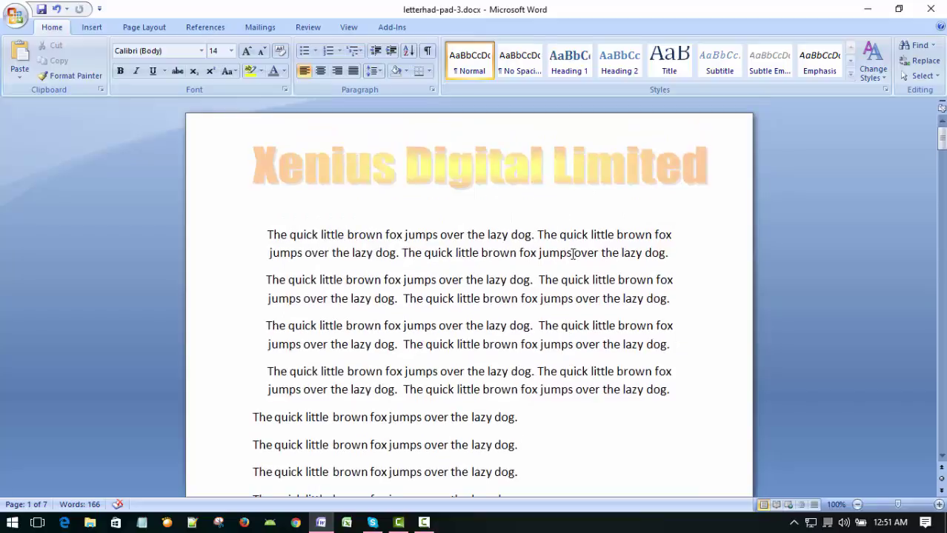
{"action": "scroll", "coordinate": [574, 261], "scroll_direction": "down", "scroll_amount": 4}
{"action": "scroll", "coordinate": [579, 265], "scroll_direction": "up", "scroll_amount": 4}
{"action": "scroll", "coordinate": [652, 320], "scroll_direction": "down", "scroll_amount": 4}
{"action": "left_click", "coordinate": [652, 337]}
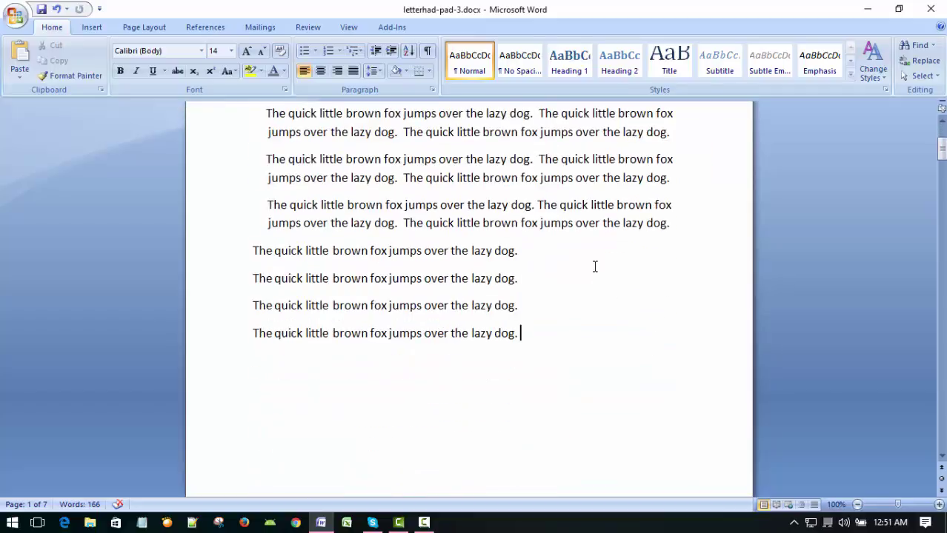
{"action": "left_click", "coordinate": [593, 259]}
{"action": "scroll", "coordinate": [597, 296], "scroll_direction": "up", "scroll_amount": 4}
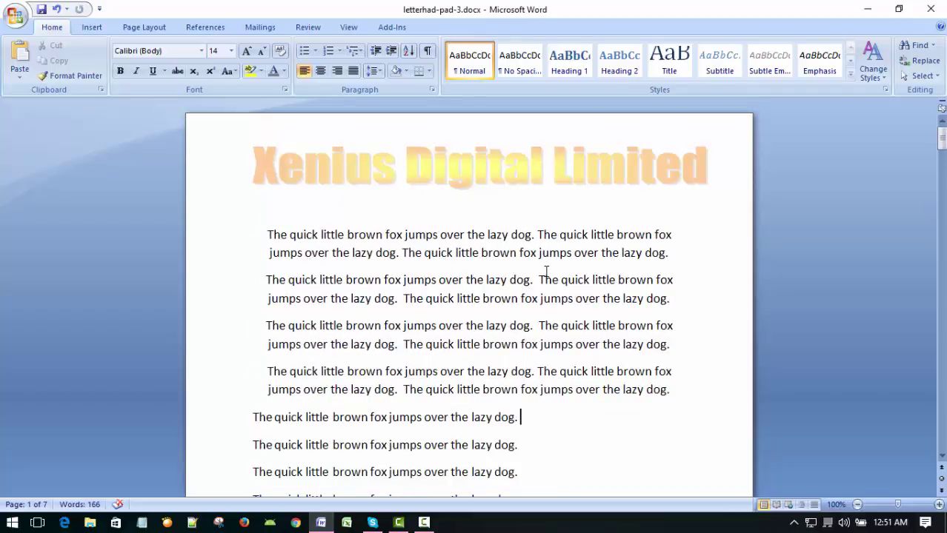